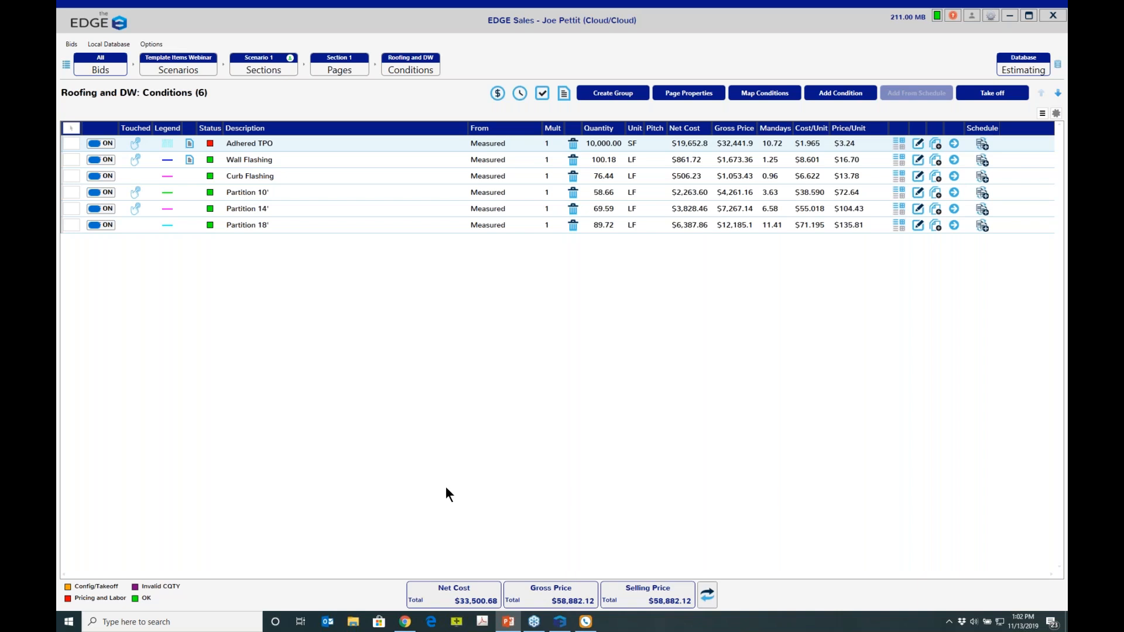
Open the material pricing for the Roofing and DW conditions and check the 10' 0"x 100' 0" TPO item's unit price and order quantity add.
{"action": "left_click", "coordinate": [498, 93]}
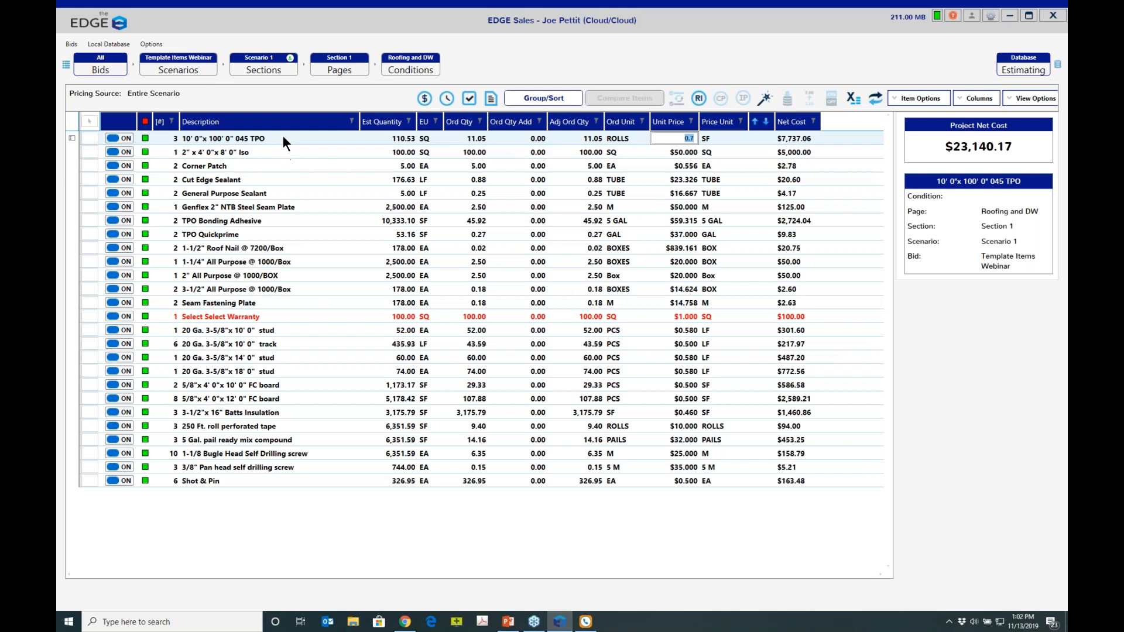
{"action": "left_click", "coordinate": [283, 137]}
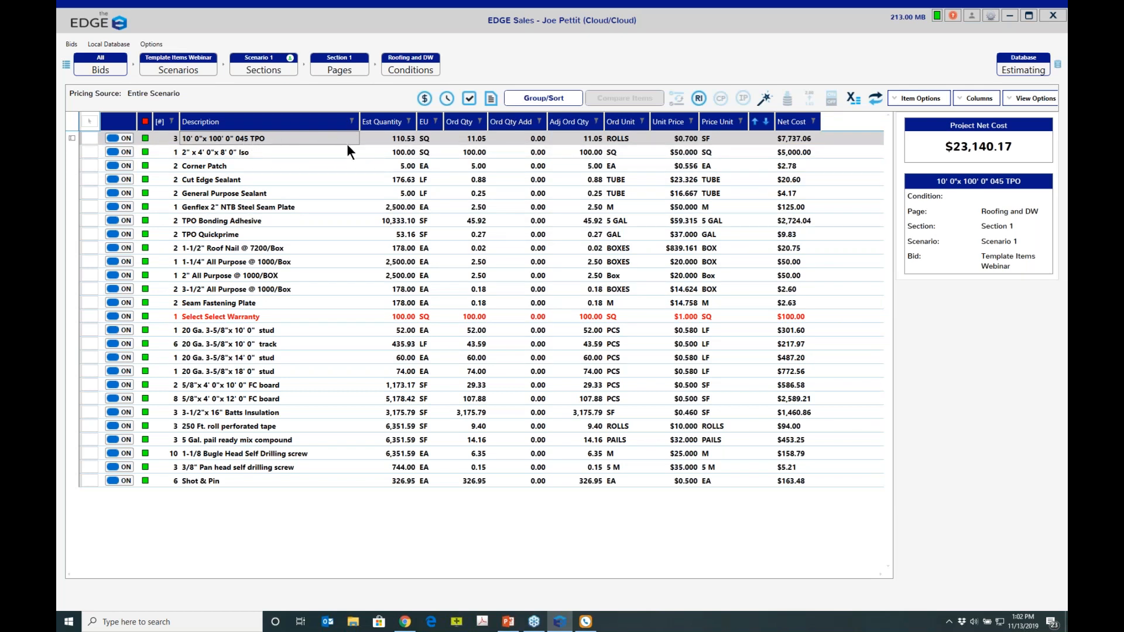
{"action": "left_click", "coordinate": [686, 138]}
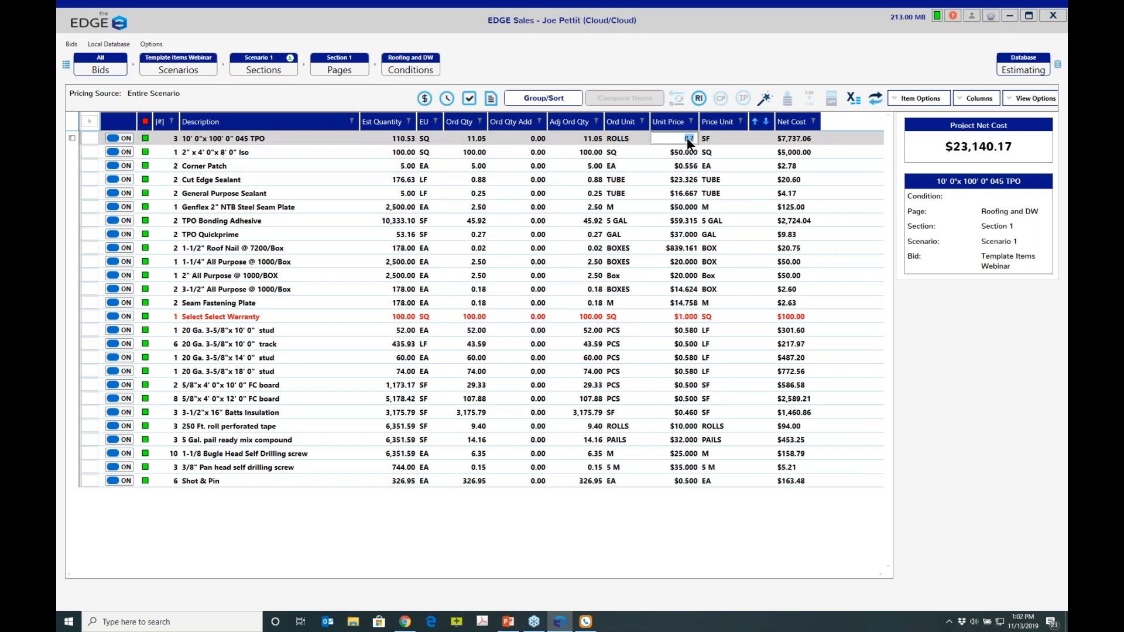
{"action": "left_click", "coordinate": [512, 136]}
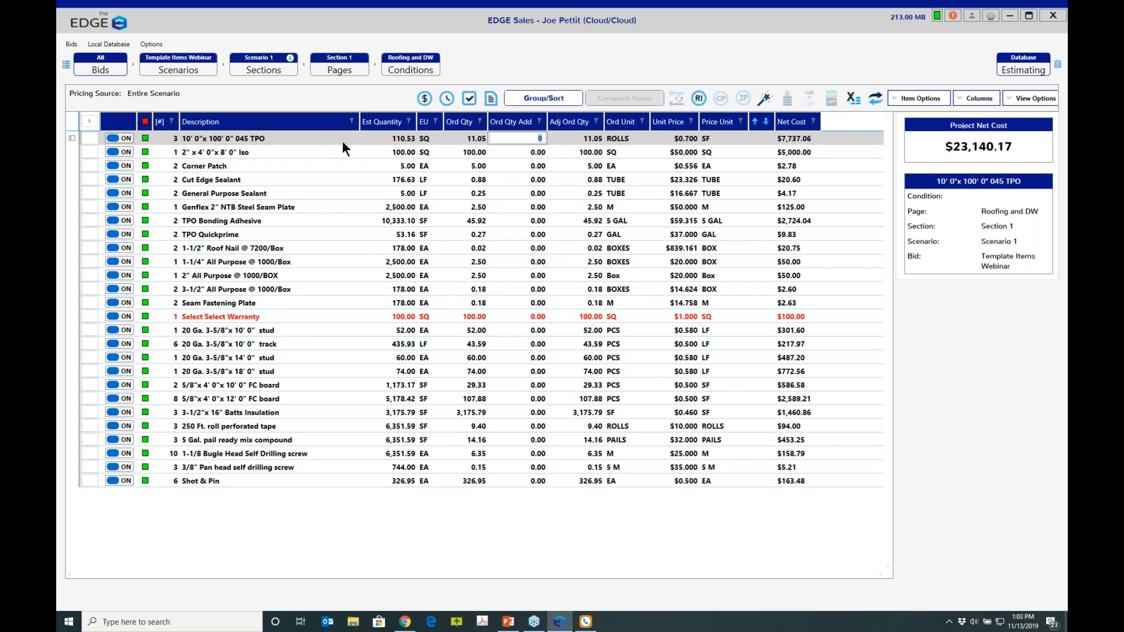
Replace the TPO membrane item's roll type with the generic 060 TPO and apply the change.
{"action": "left_click", "coordinate": [874, 100]}
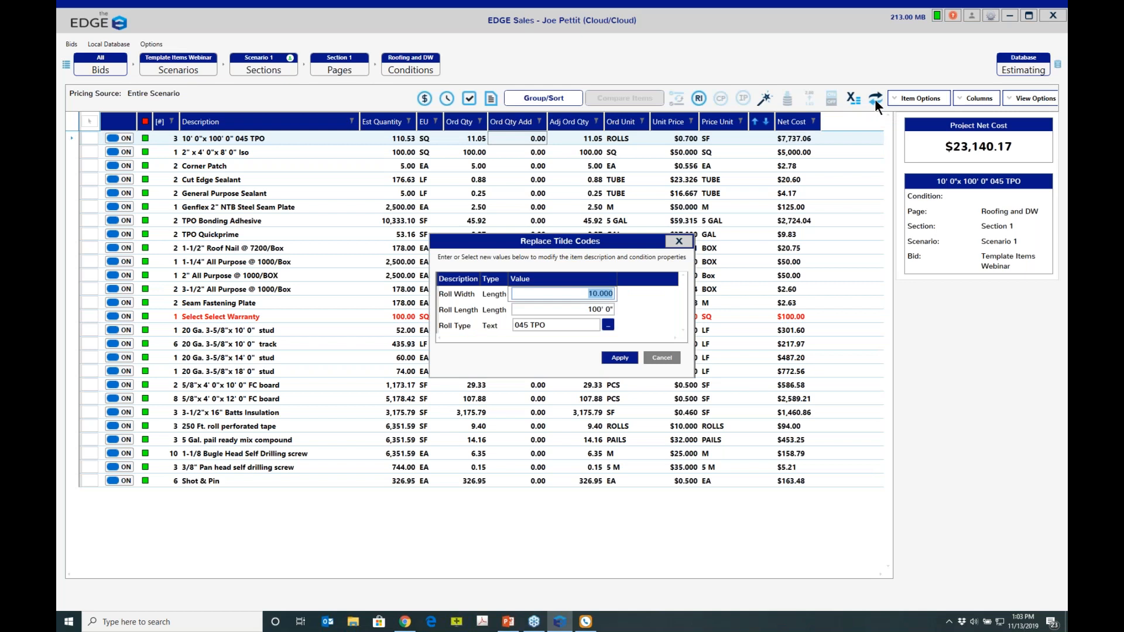
{"action": "left_click", "coordinate": [608, 325]}
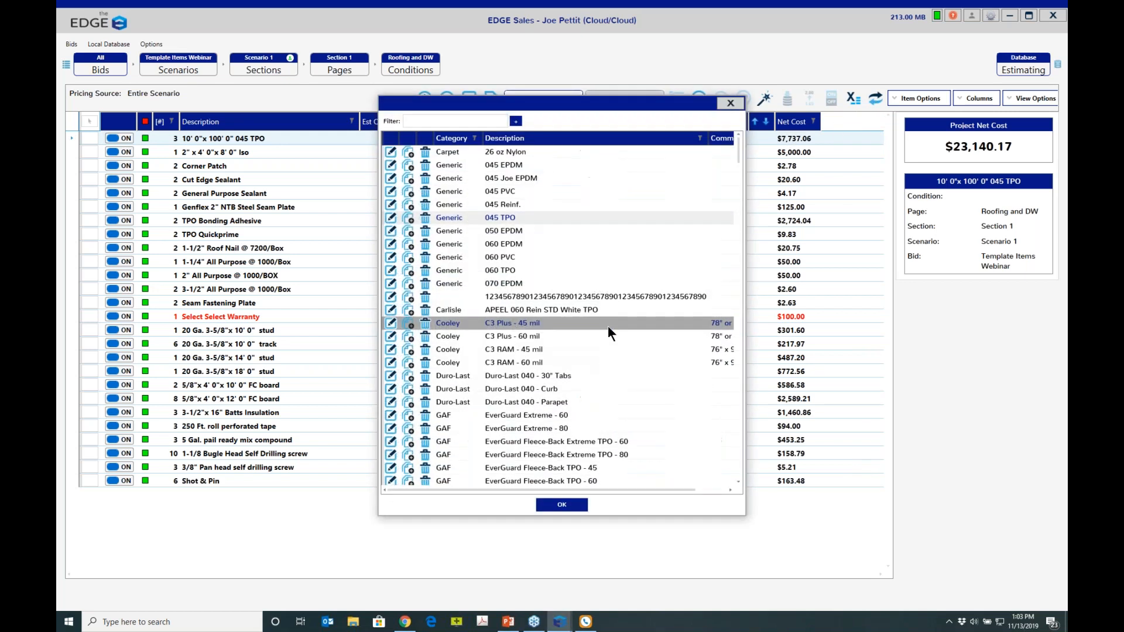
{"action": "left_click", "coordinate": [510, 273]}
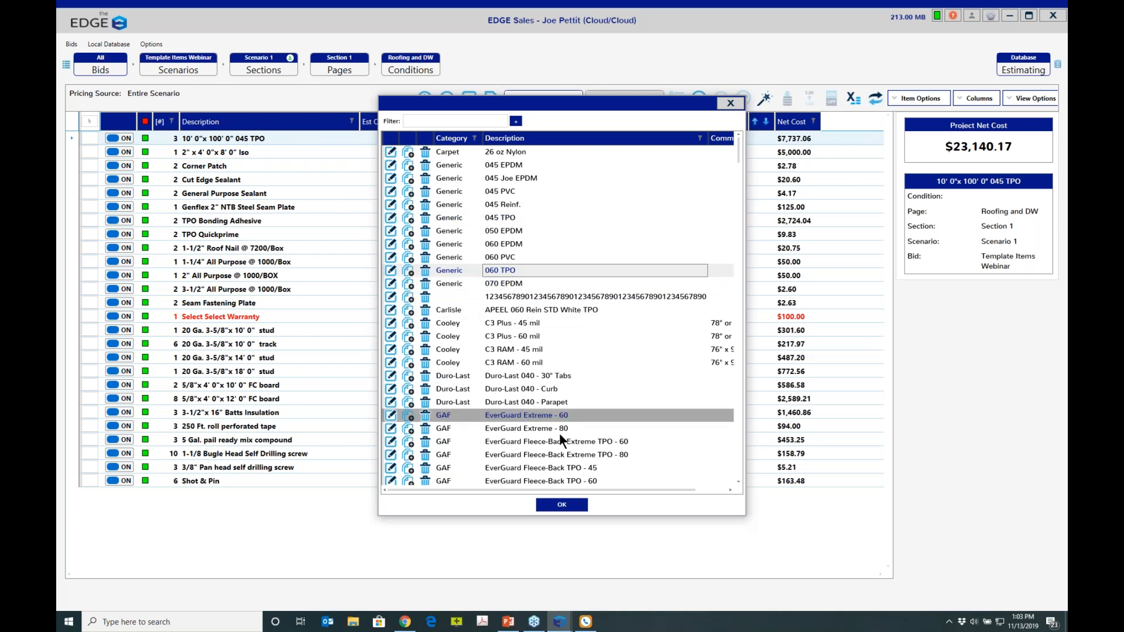
{"action": "left_click", "coordinate": [561, 504]}
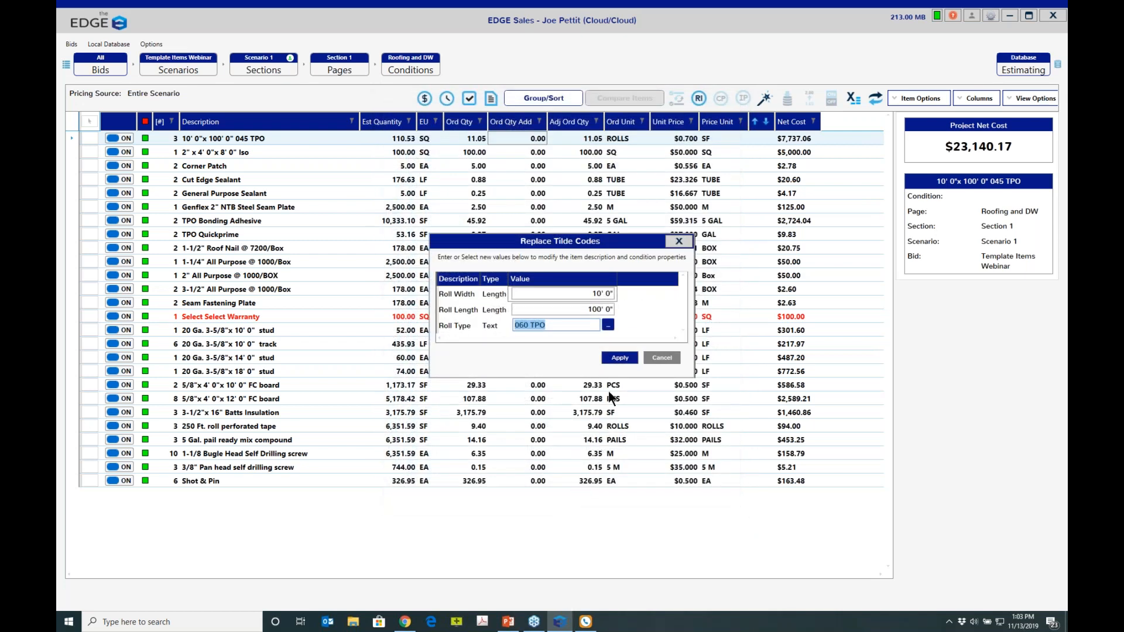
{"action": "left_click", "coordinate": [616, 356]}
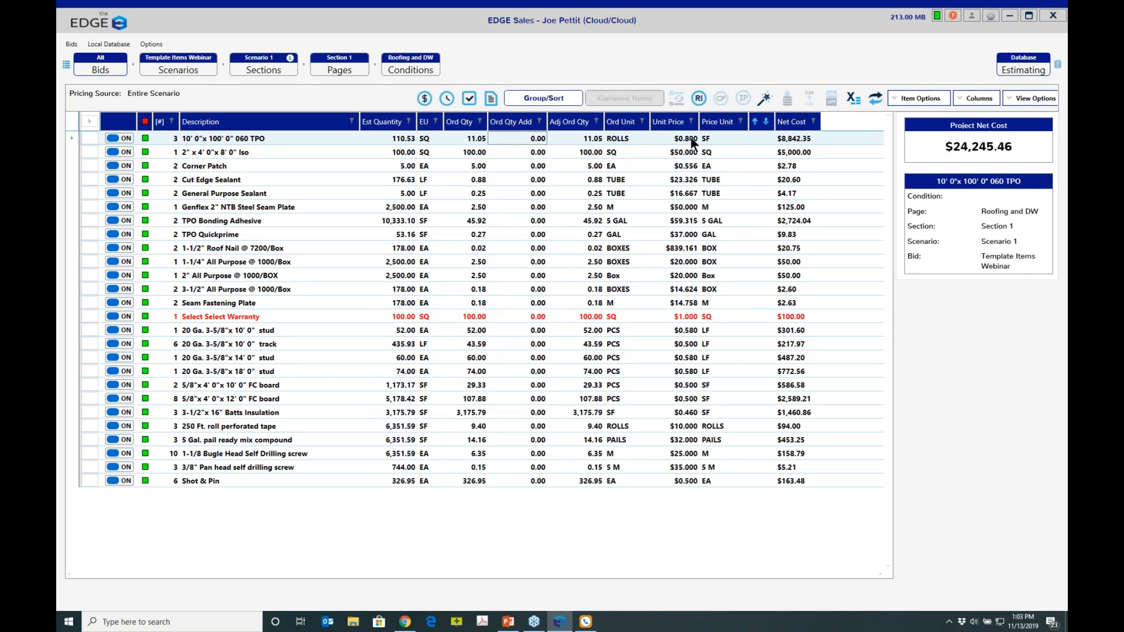
Switch the TPO membrane item's roll type back to the generic 045 TPO and apply it.
{"action": "left_click", "coordinate": [868, 100]}
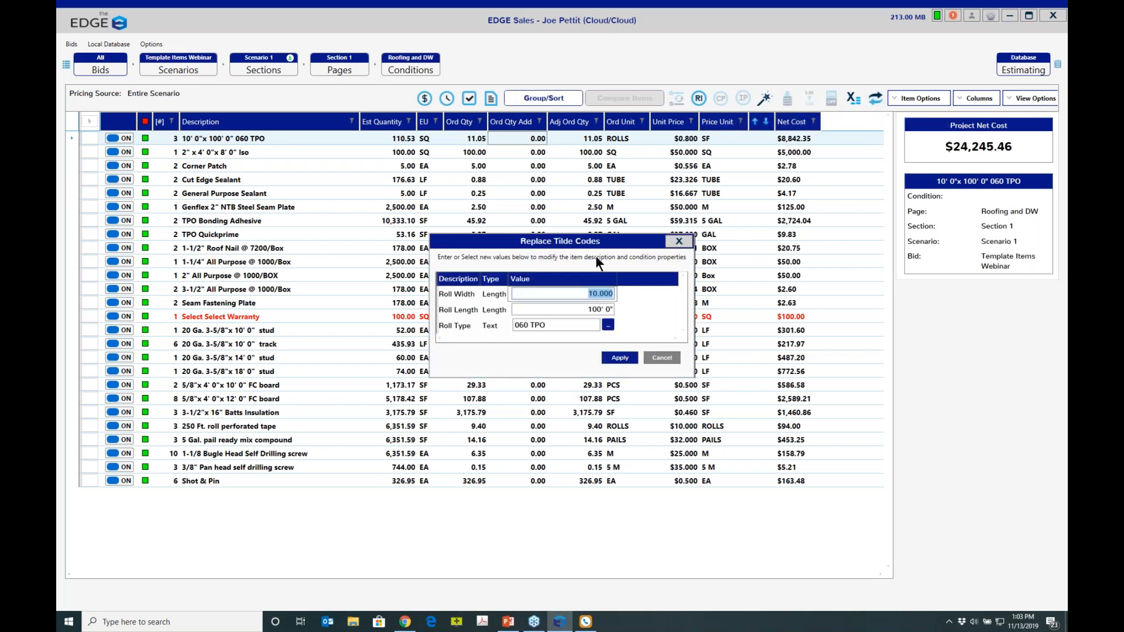
{"action": "left_click", "coordinate": [608, 323]}
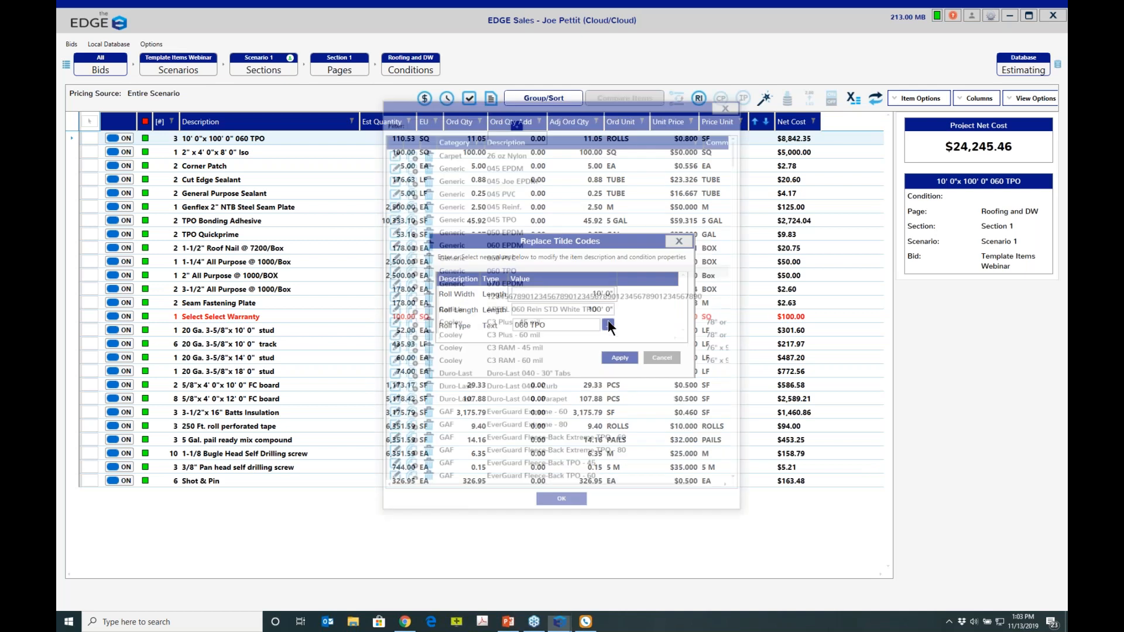
{"action": "left_click", "coordinate": [500, 221]}
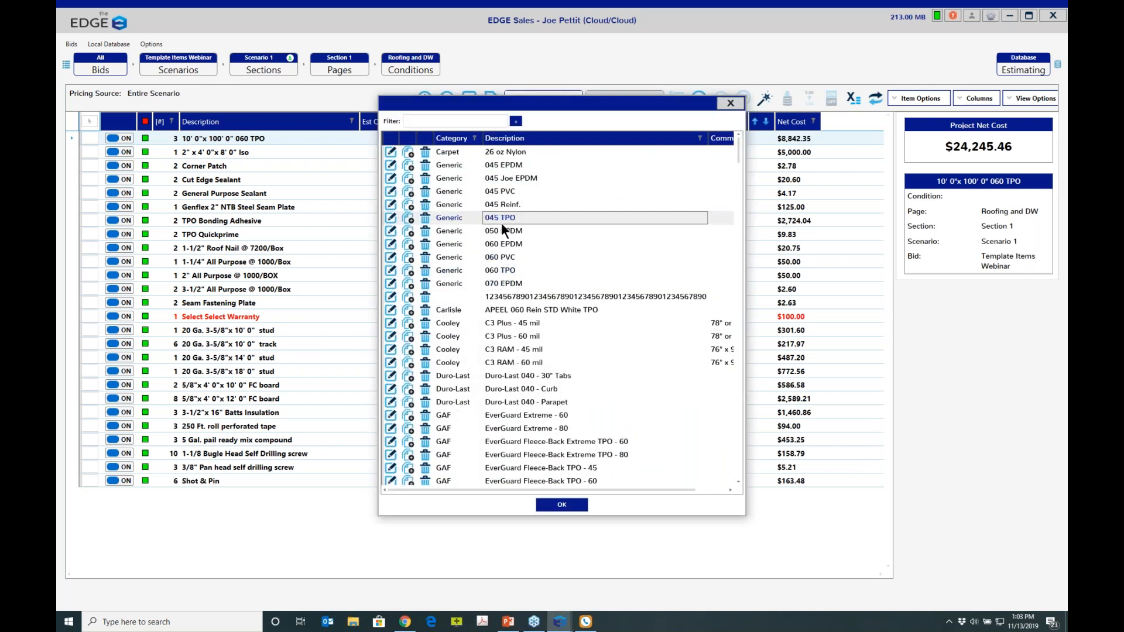
{"action": "left_click", "coordinate": [560, 504]}
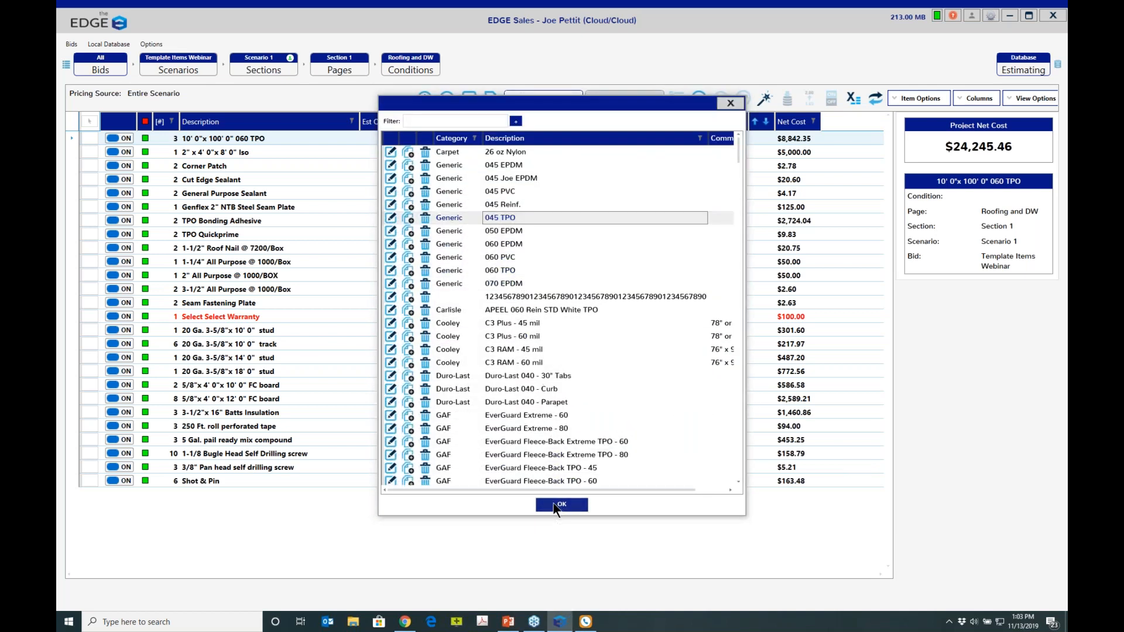
{"action": "left_click", "coordinate": [609, 359]}
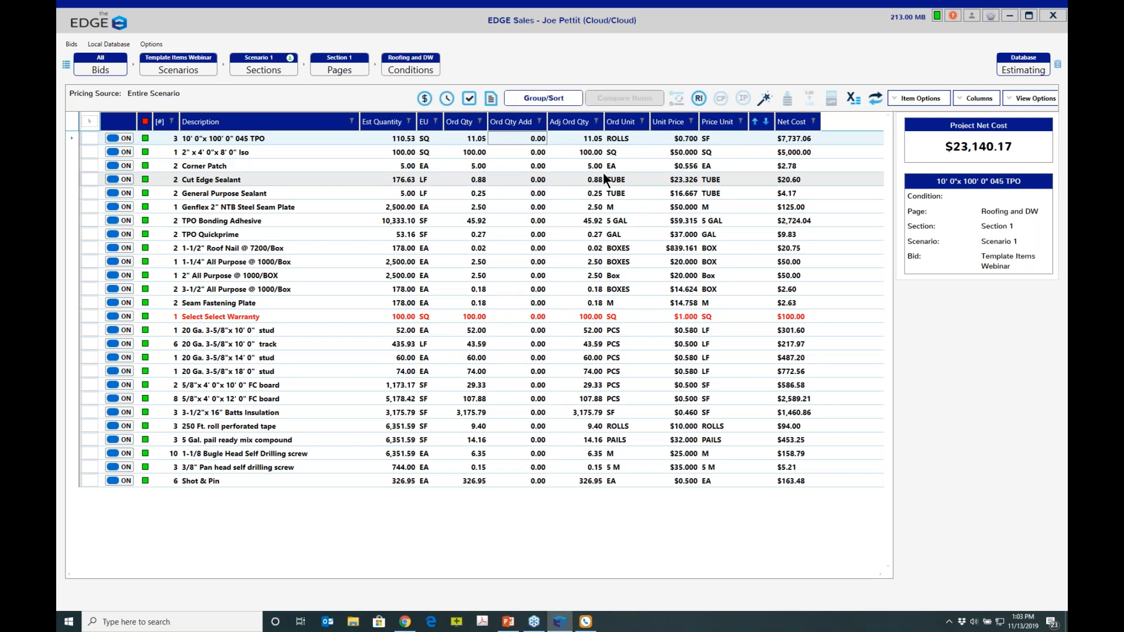
Open the TPO membrane's ROLL item in the item database, cut its Single Ply Membrane comment and save the item.
{"action": "left_click", "coordinate": [347, 139]}
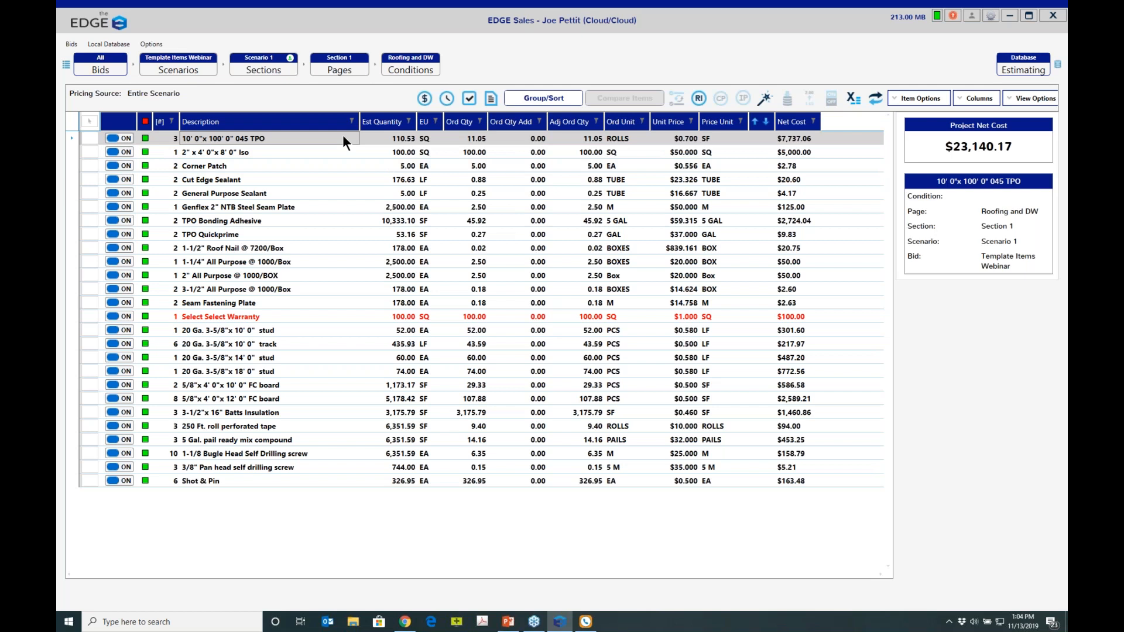
{"action": "left_click", "coordinate": [700, 97]}
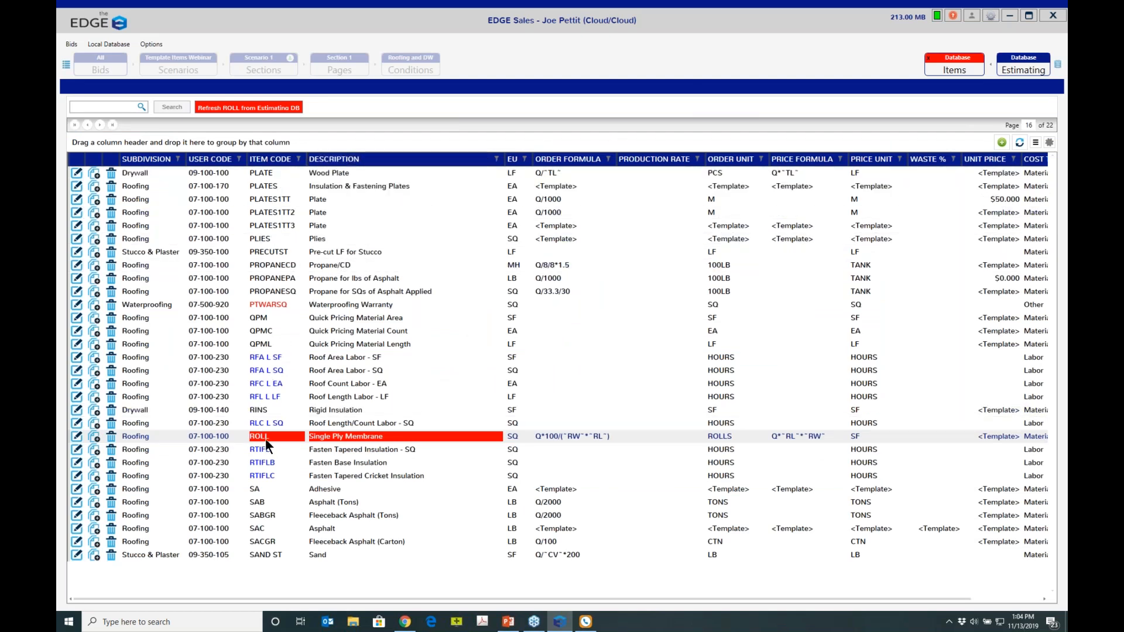
{"action": "left_click", "coordinate": [76, 437]}
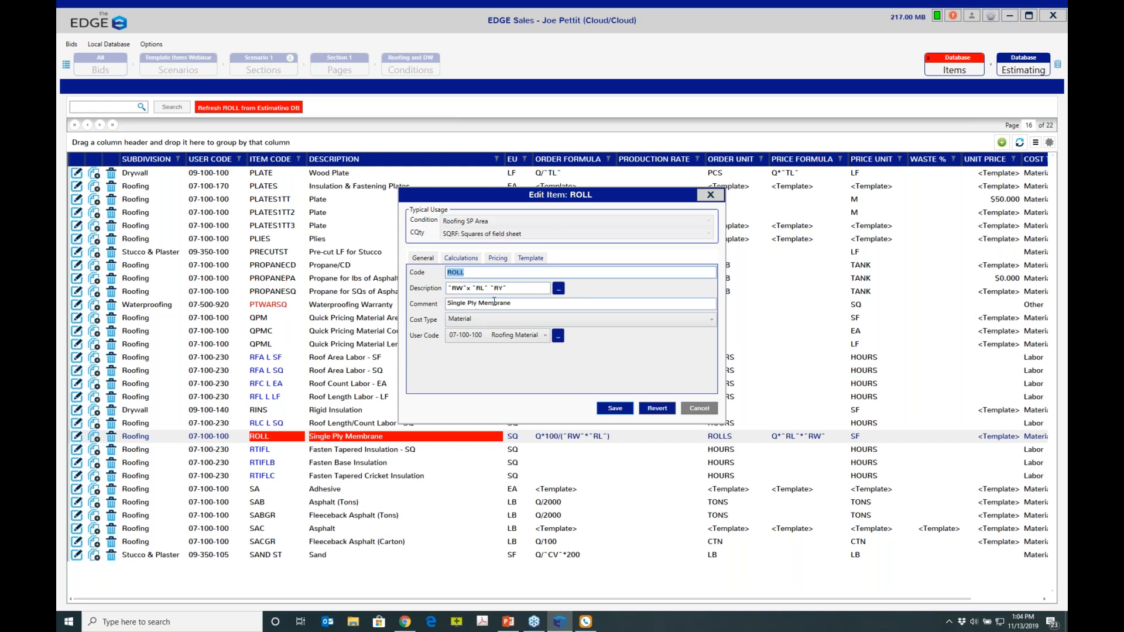
{"action": "left_click", "coordinate": [513, 303]}
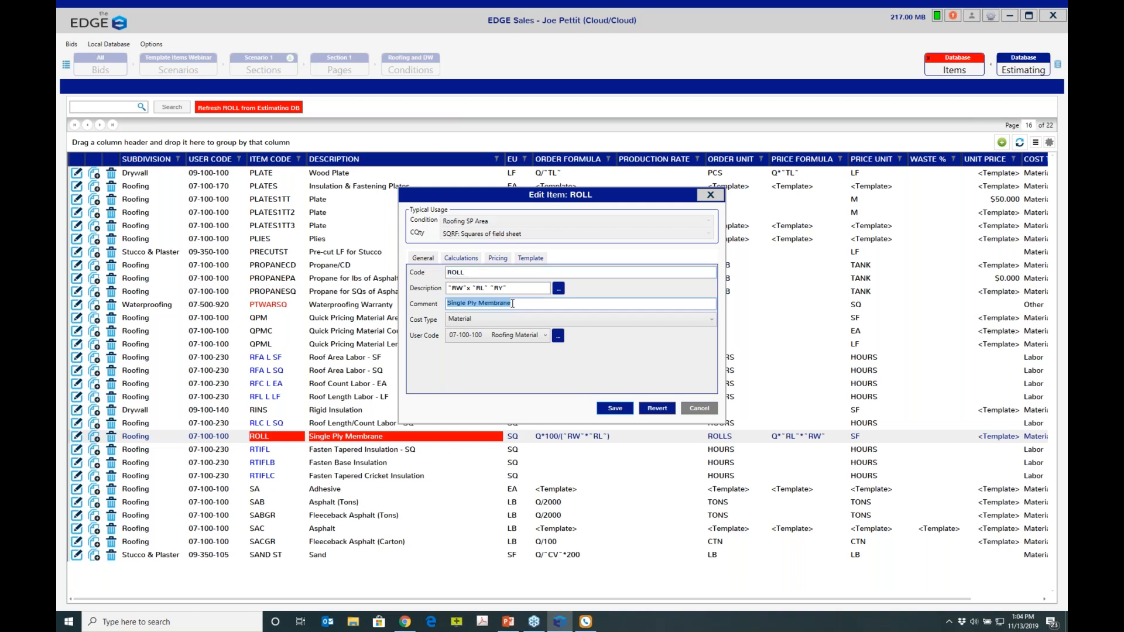
{"action": "right_click", "coordinate": [493, 302]}
{"action": "left_click", "coordinate": [508, 312]}
{"action": "left_click", "coordinate": [605, 408]}
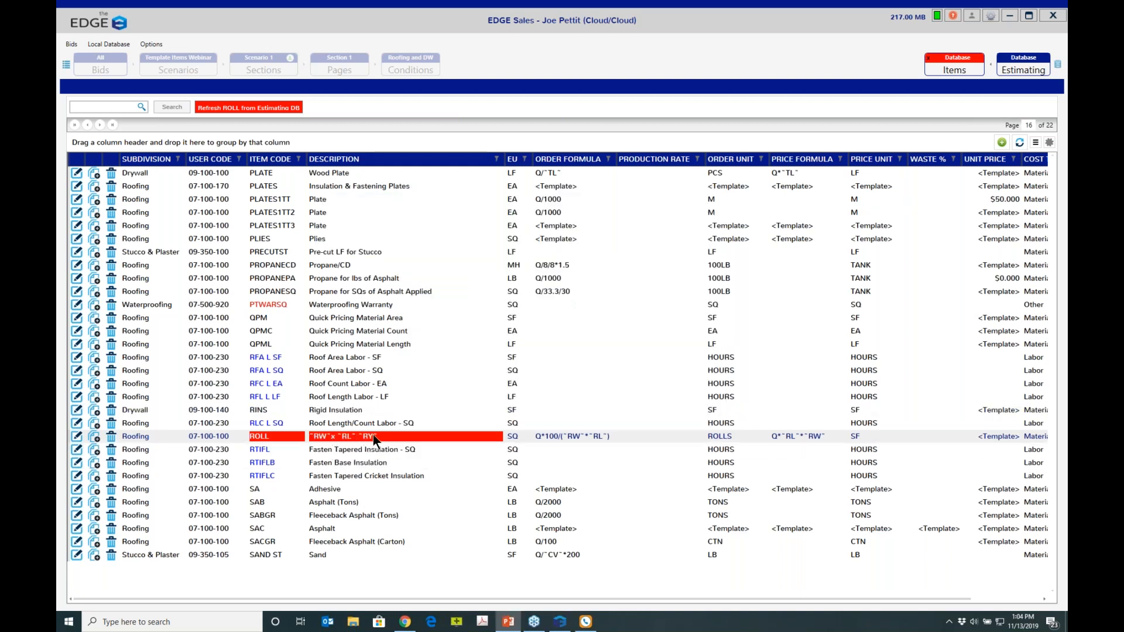
Paste Single Ply Membrane back as the ROLL item's comment and save the item.
{"action": "left_click", "coordinate": [77, 439]}
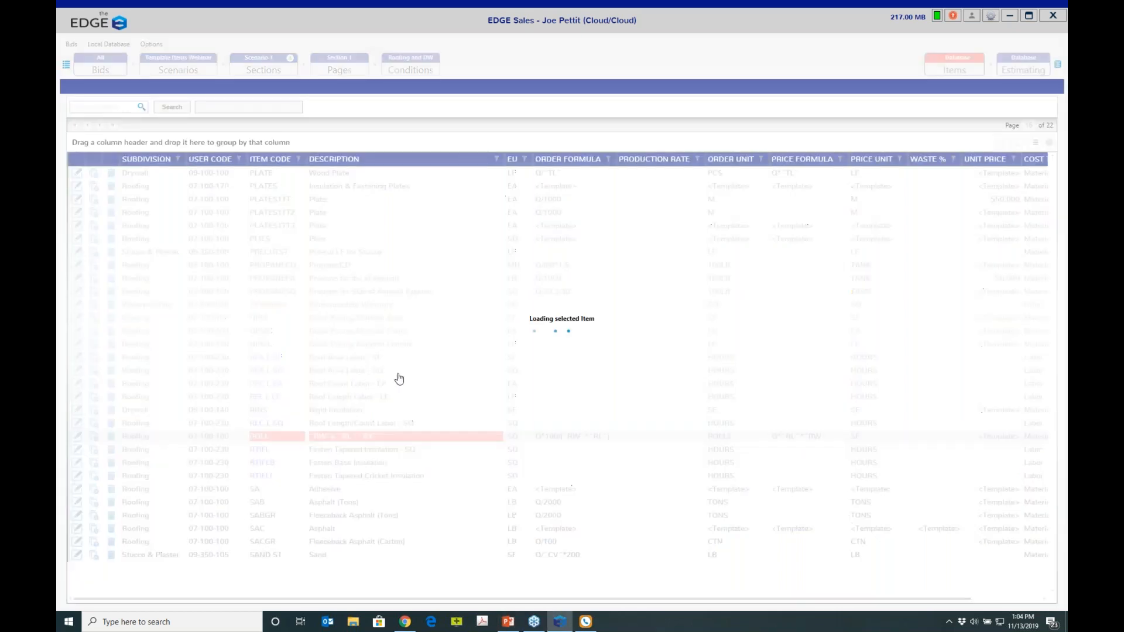
{"action": "left_click", "coordinate": [447, 306]}
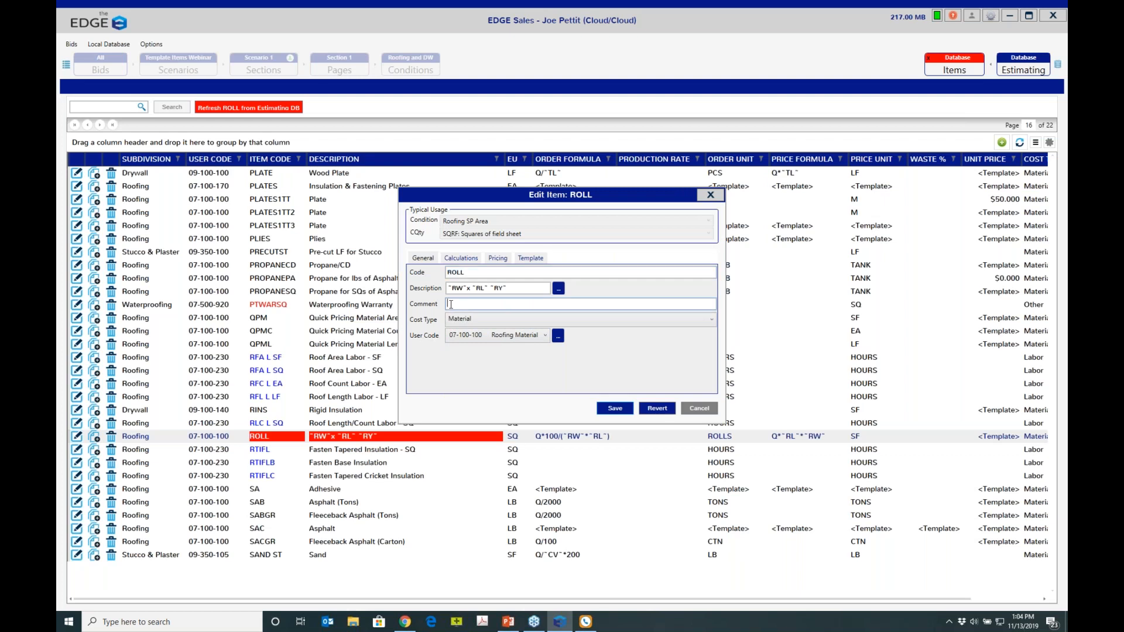
{"action": "right_click", "coordinate": [453, 304]}
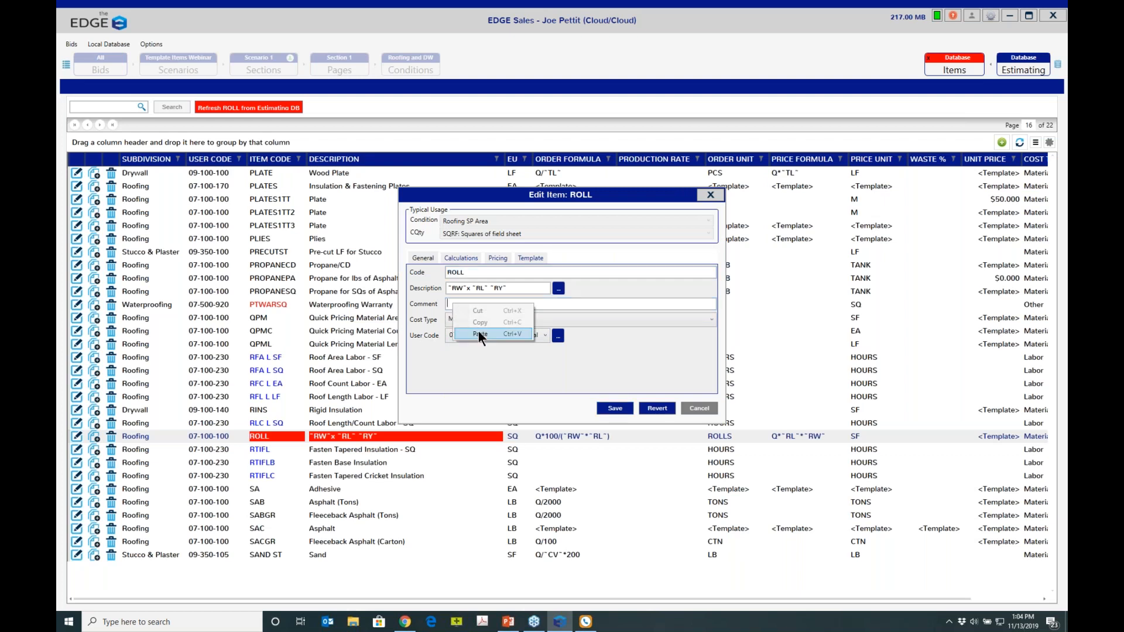
{"action": "left_click", "coordinate": [478, 331]}
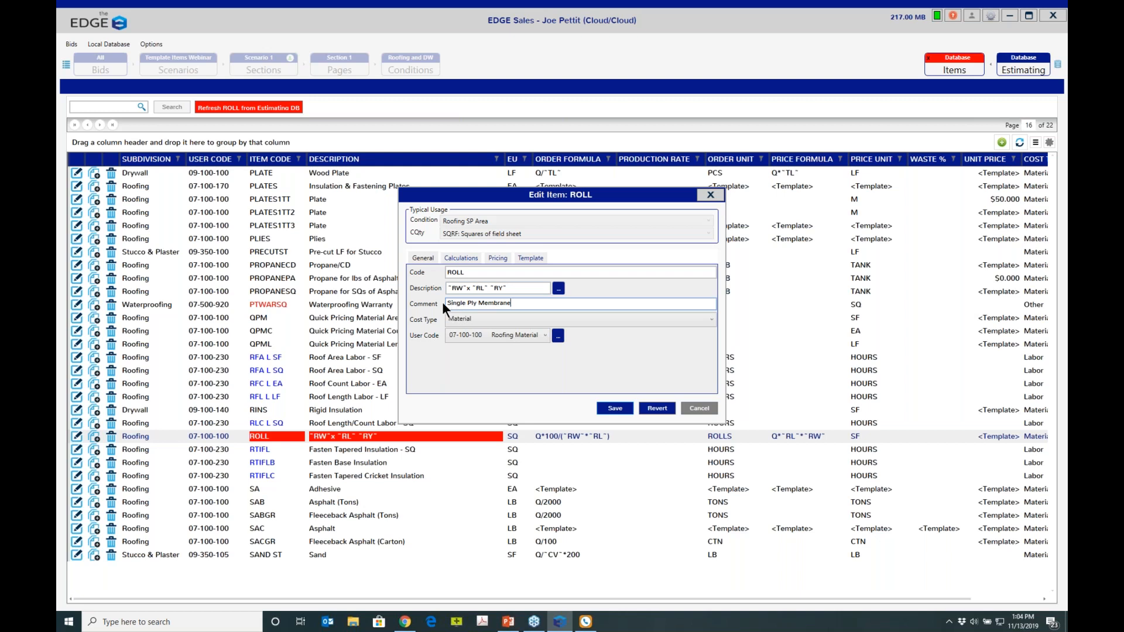
{"action": "left_click", "coordinate": [610, 408]}
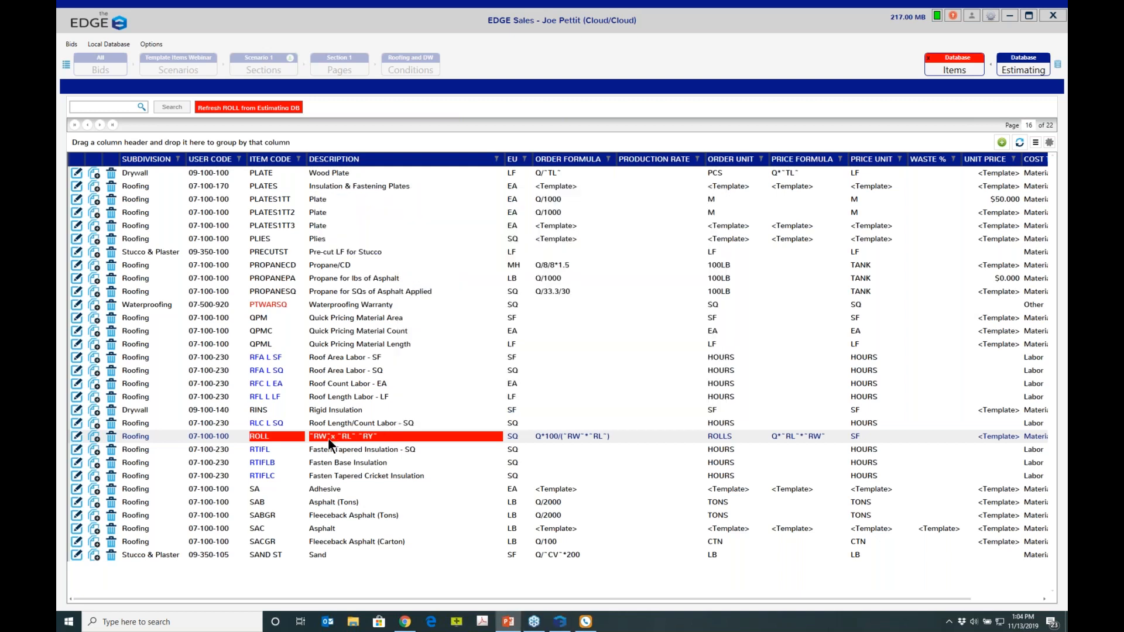
Examine the ROLL item's Unit Price, Part Number template setup and its match code, leaving without changes and returning to material pricing.
{"action": "left_click", "coordinate": [77, 438]}
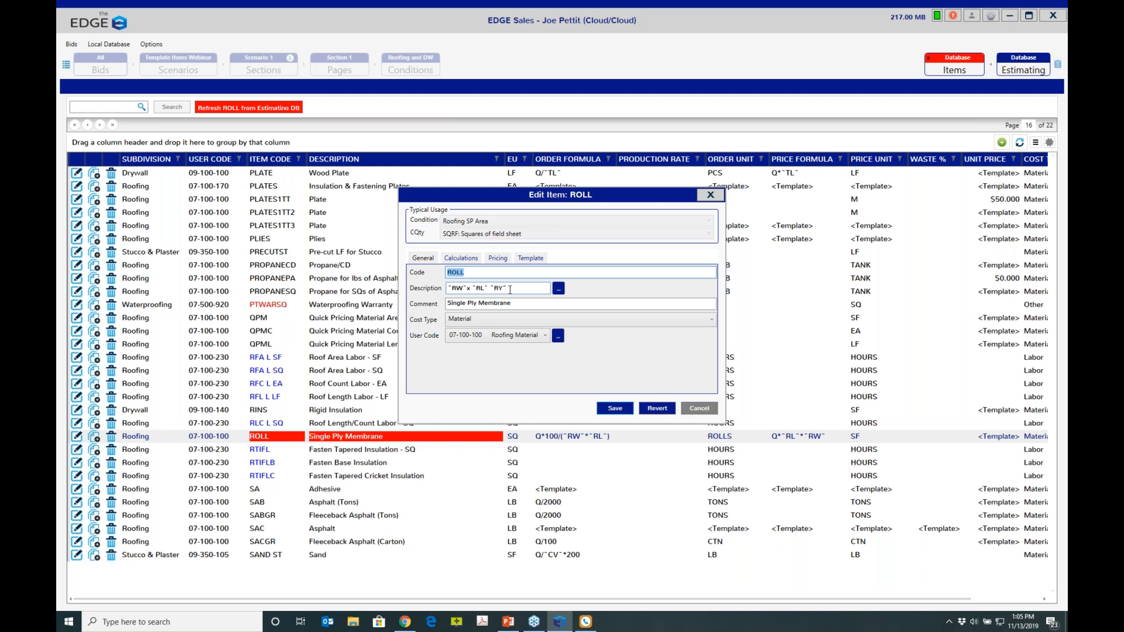
{"action": "left_click", "coordinate": [532, 258]}
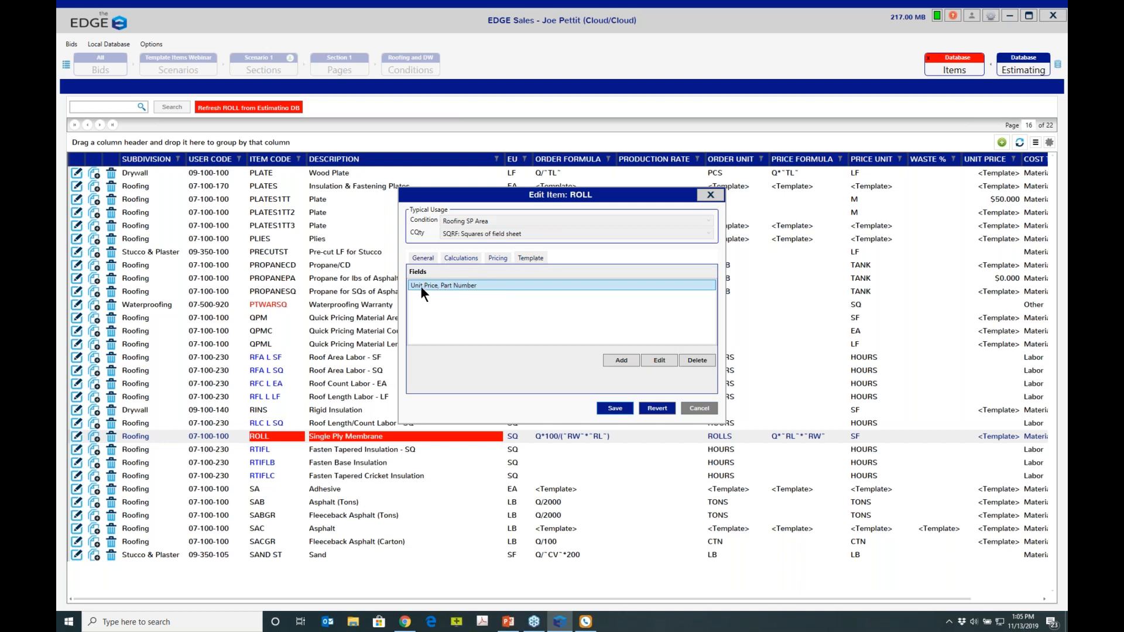
{"action": "left_click", "coordinate": [658, 361]}
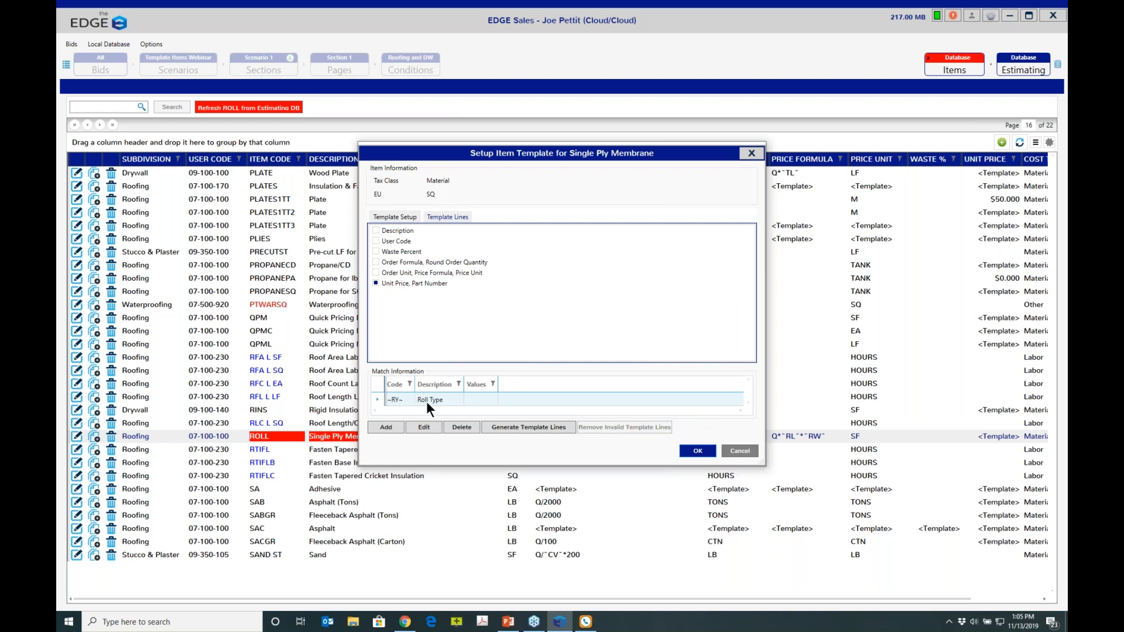
{"action": "left_click", "coordinate": [739, 450]}
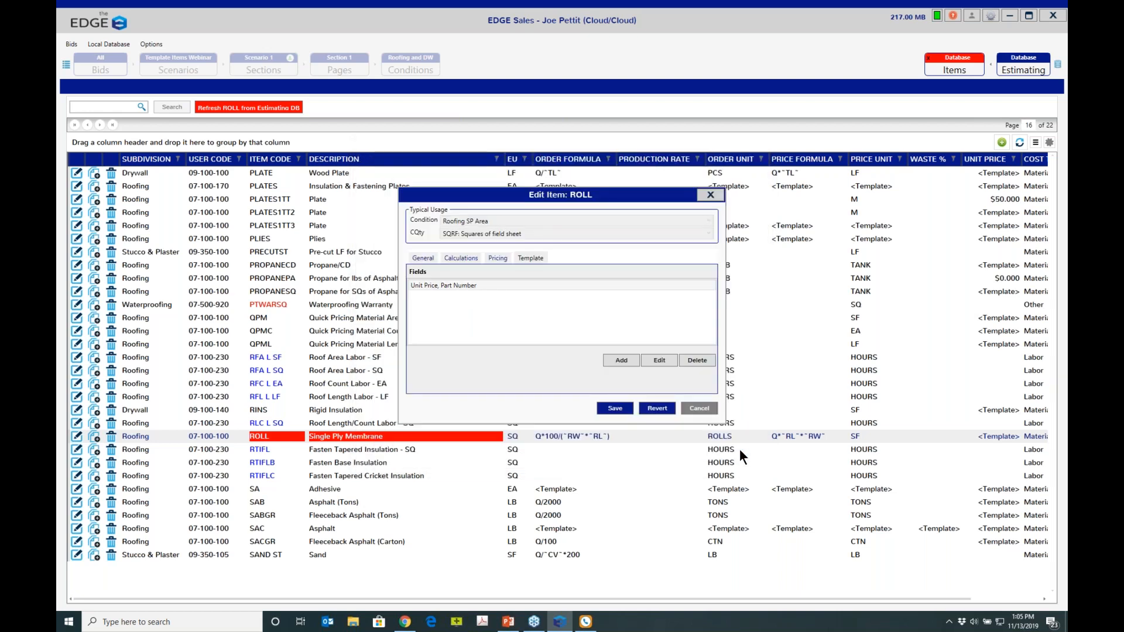
{"action": "left_click", "coordinate": [702, 409]}
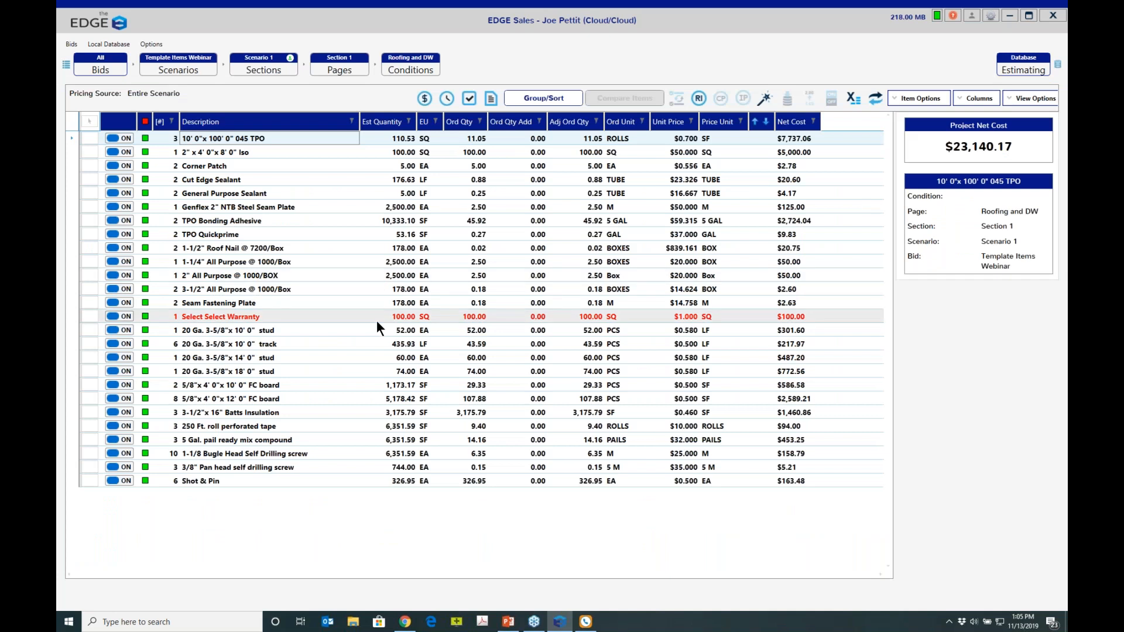
Set the insulation thickness of the 4' 0"x 8' 0" Iso item to 3 inches by replacing its tilde codes.
{"action": "left_click", "coordinate": [347, 152]}
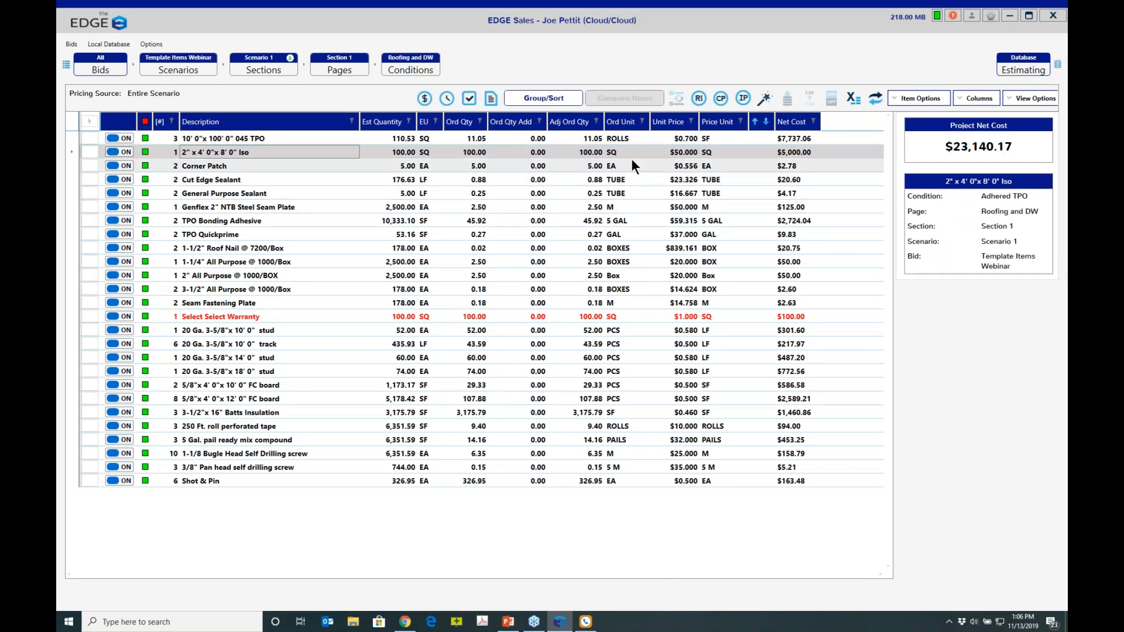
{"action": "left_click", "coordinate": [877, 98]}
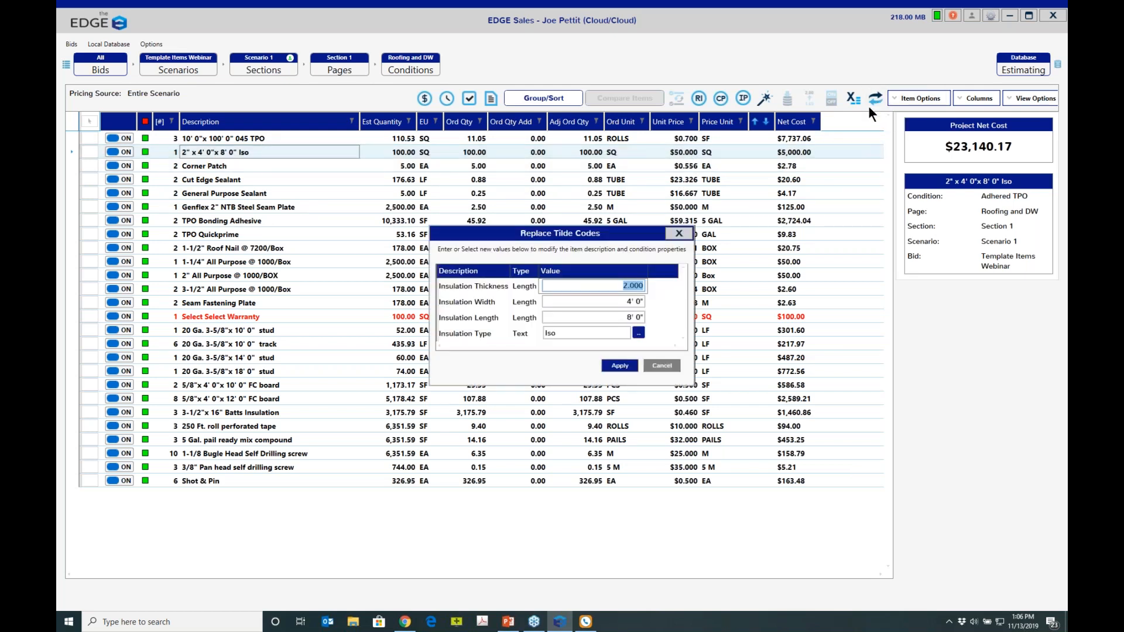
{"action": "type", "text": "3"}
{"action": "left_click", "coordinate": [618, 365]}
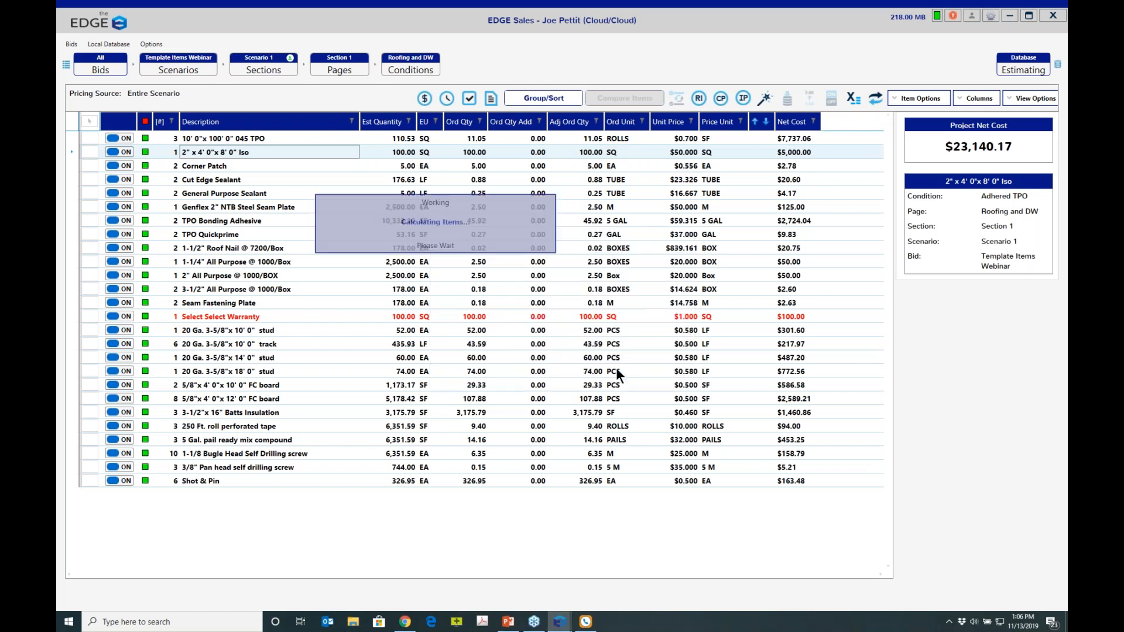
Set the 3" Iso insulation's unit price to $80 per SQ.
{"action": "left_click", "coordinate": [687, 152]}
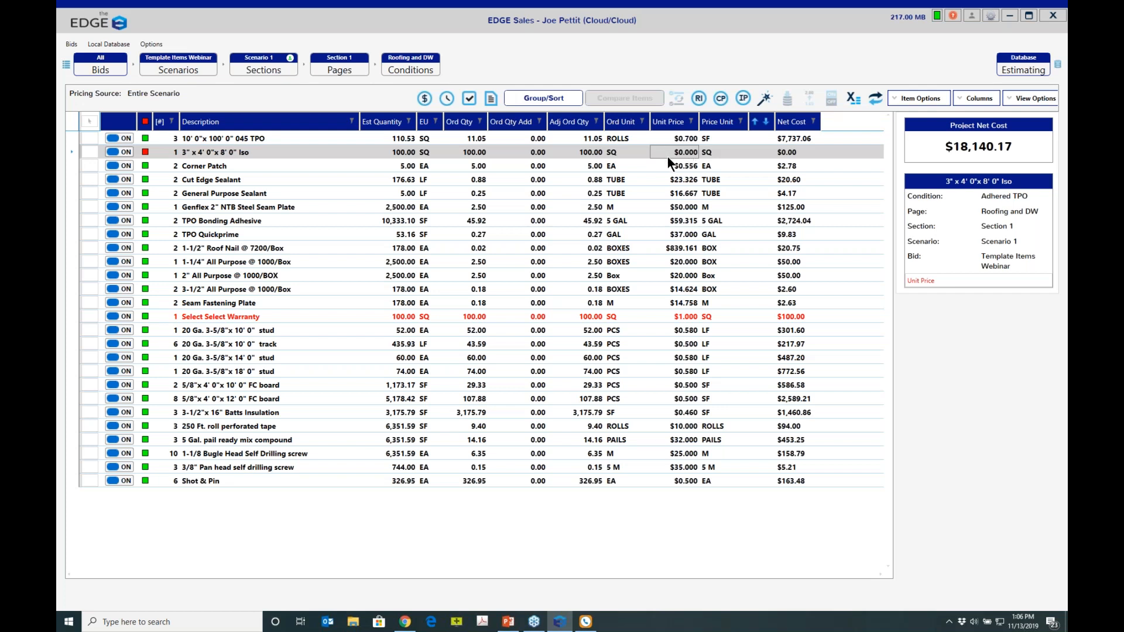
{"action": "type", "text": "80"}
{"action": "key", "text": "Return"}
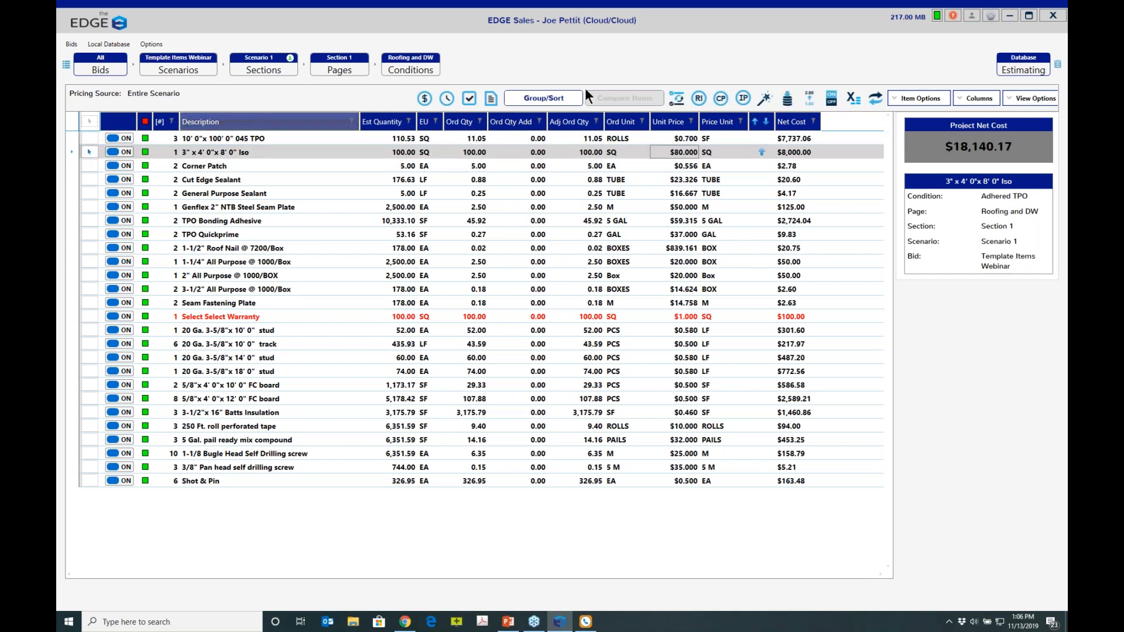
Send the 3" Iso item's price to the database, and set its insulation thickness back to 2 inches.
{"action": "left_click", "coordinate": [788, 96]}
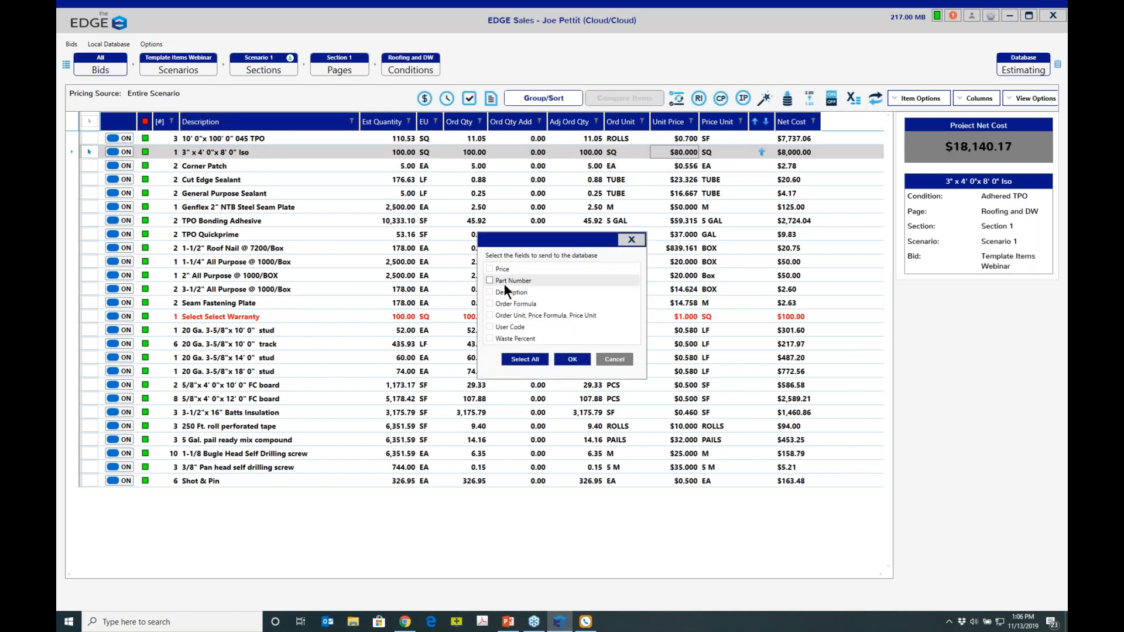
{"action": "left_click", "coordinate": [572, 359]}
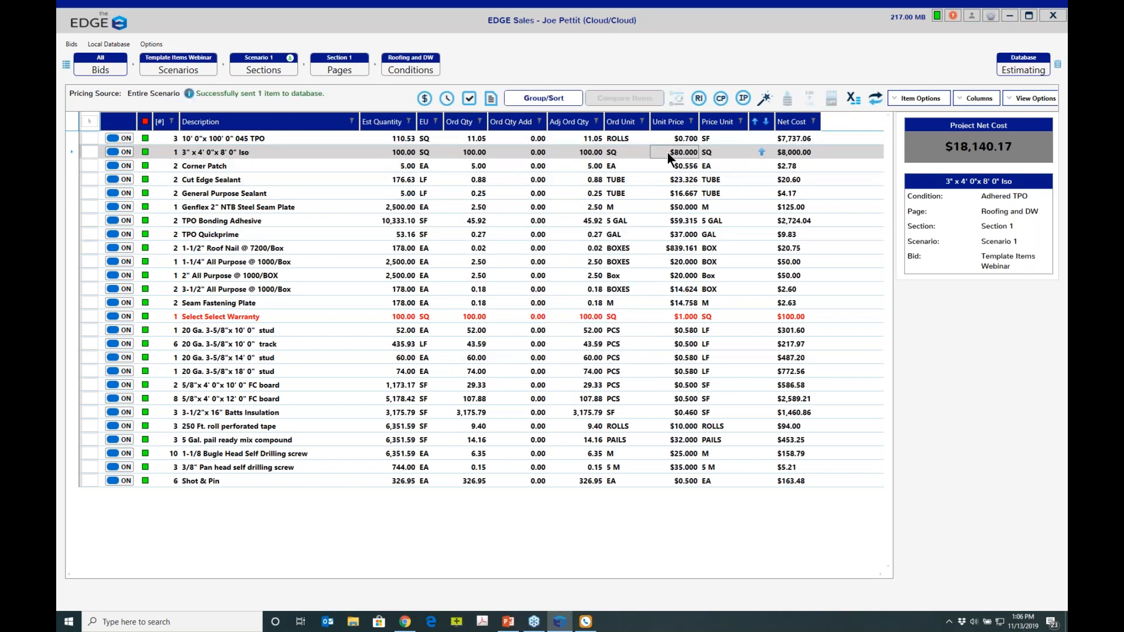
{"action": "left_click", "coordinate": [873, 101]}
{"action": "type", "text": "2"}
{"action": "left_click", "coordinate": [614, 365]}
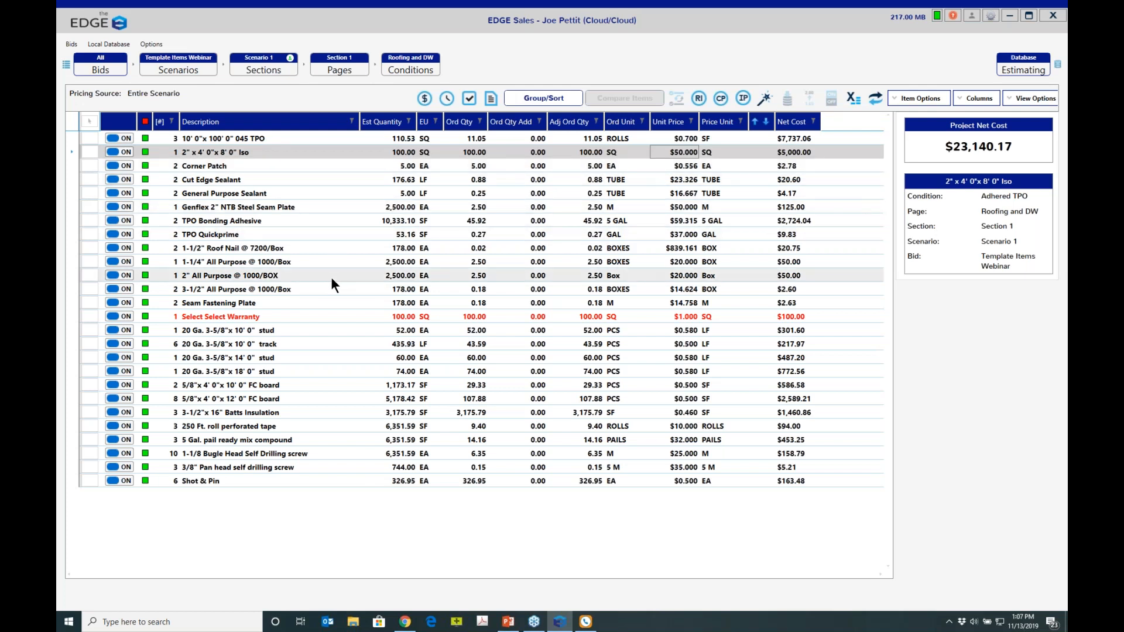
Set the stud gauge of the 3-5/8"x 10' 0" stud to 16 by replacing its tilde codes.
{"action": "left_click", "coordinate": [324, 332]}
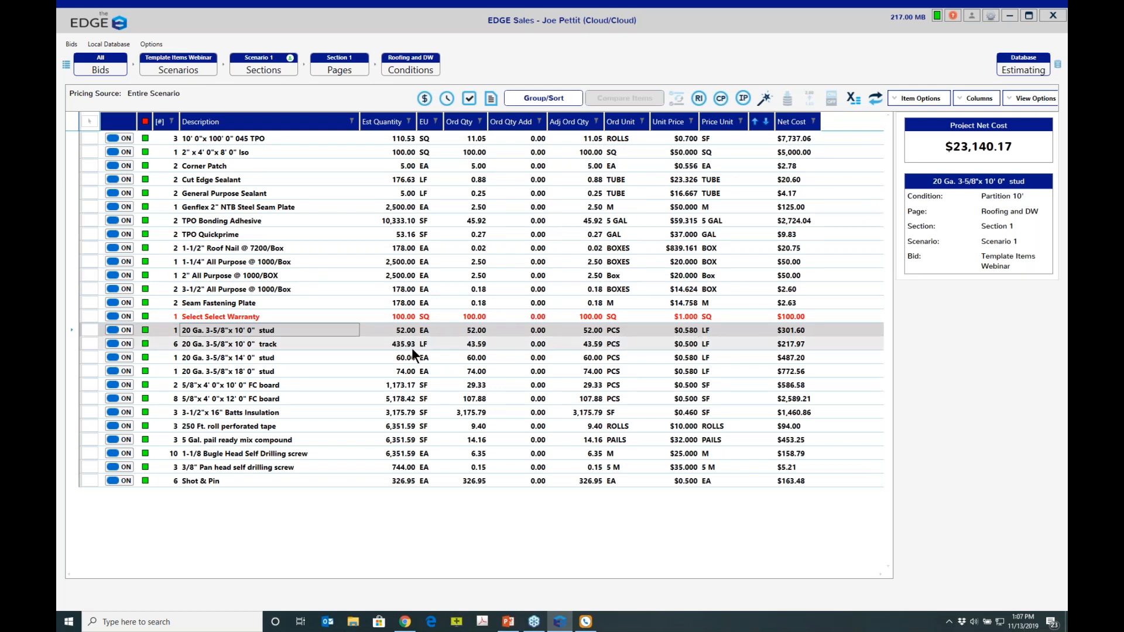
{"action": "left_click", "coordinate": [874, 98]}
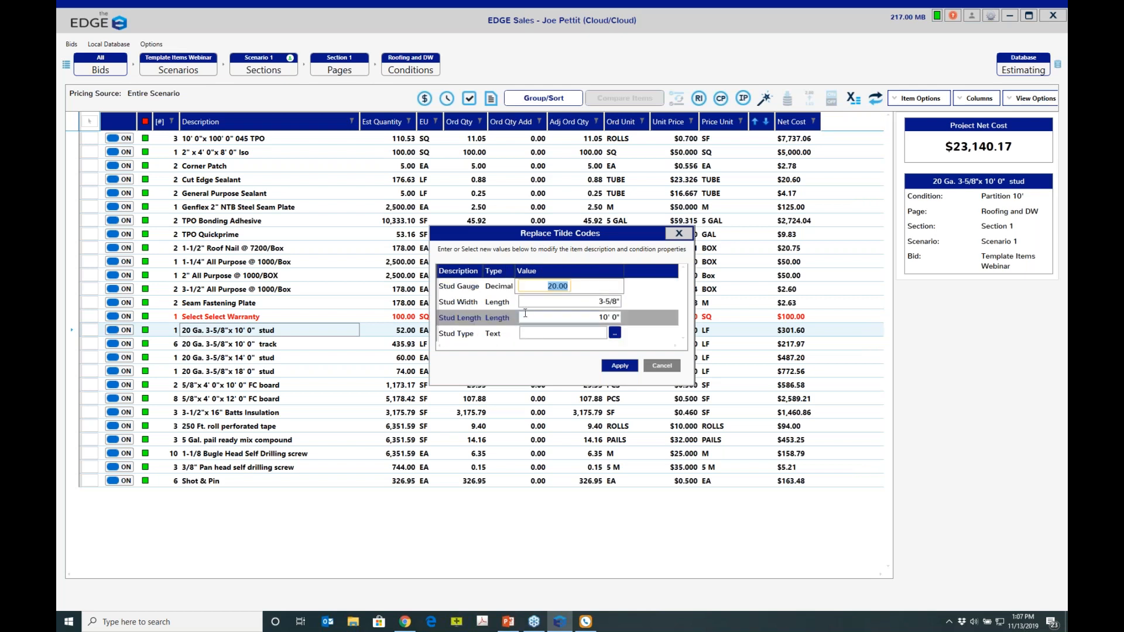
{"action": "type", "text": "16"}
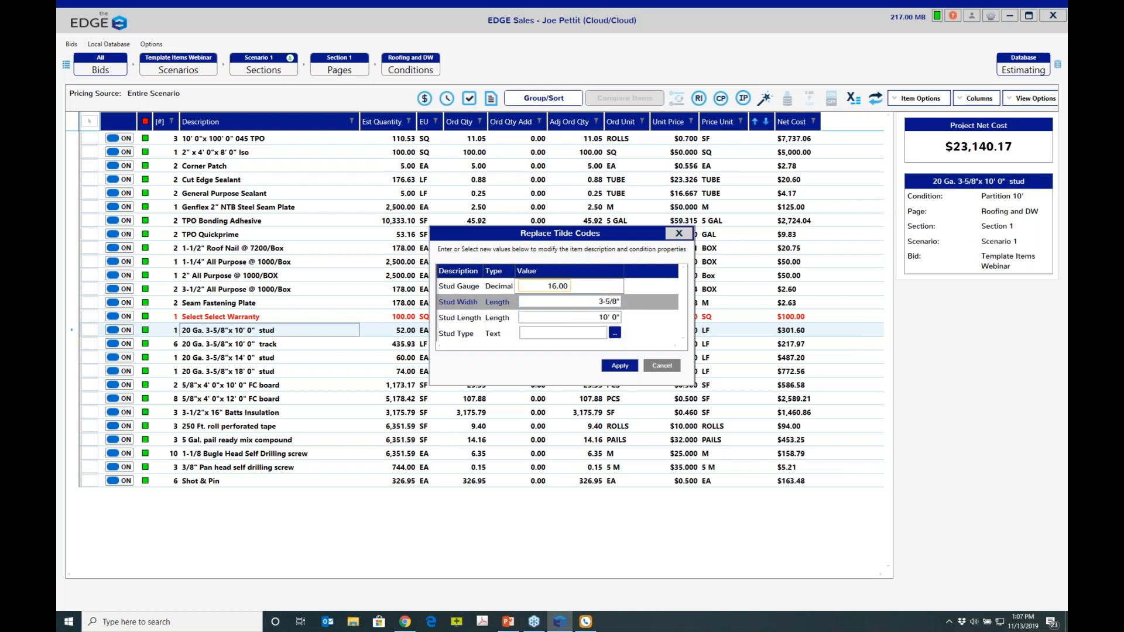
{"action": "left_click", "coordinate": [624, 366]}
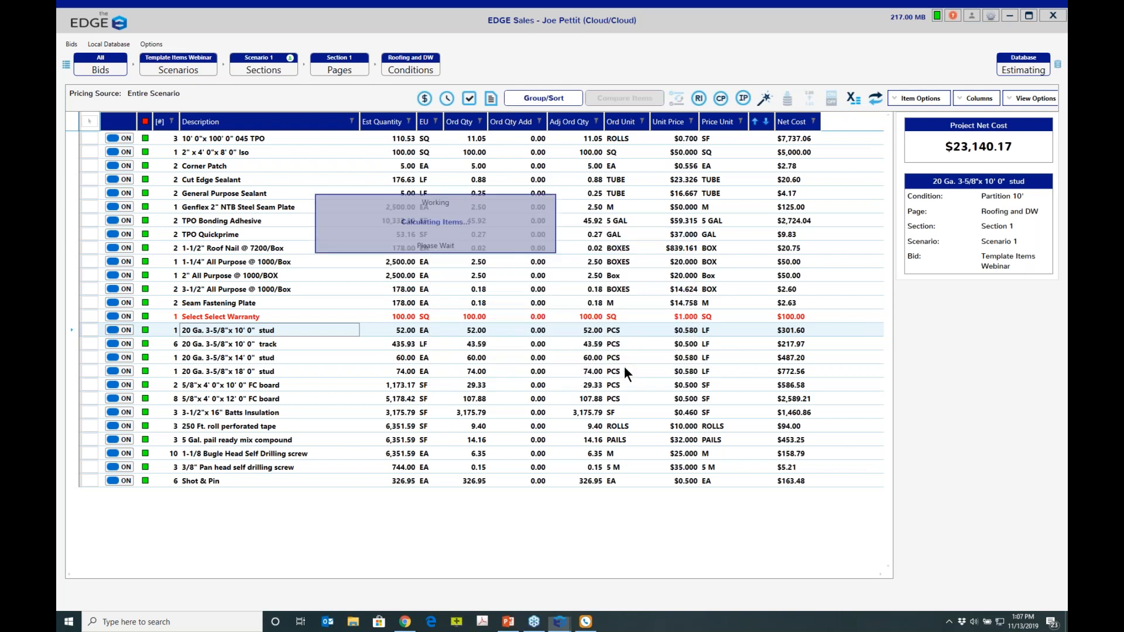
Select the 10' 0" stud's unit price and set the Stud Gauge tilde code back to 20.
{"action": "left_click", "coordinate": [684, 331]}
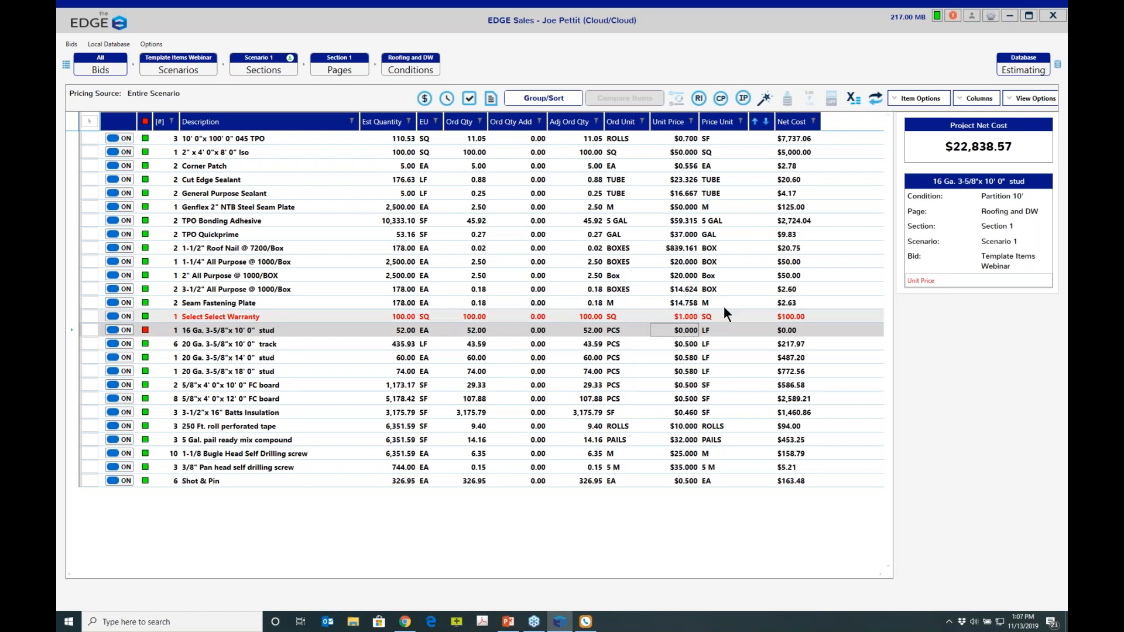
{"action": "left_click", "coordinate": [875, 99]}
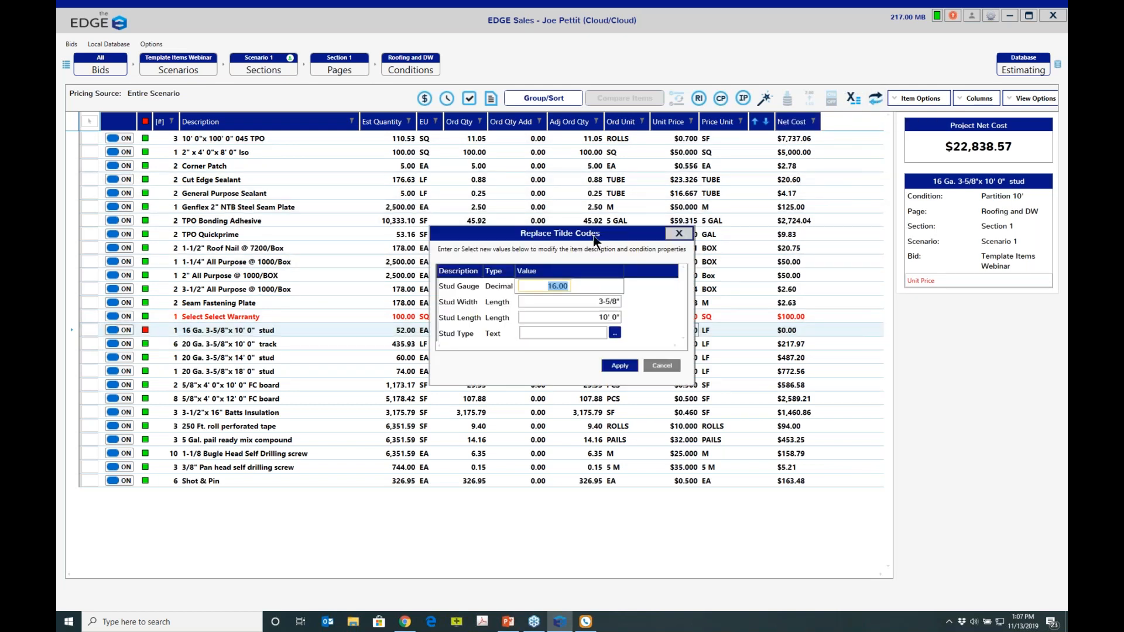
{"action": "left_click", "coordinate": [613, 363]}
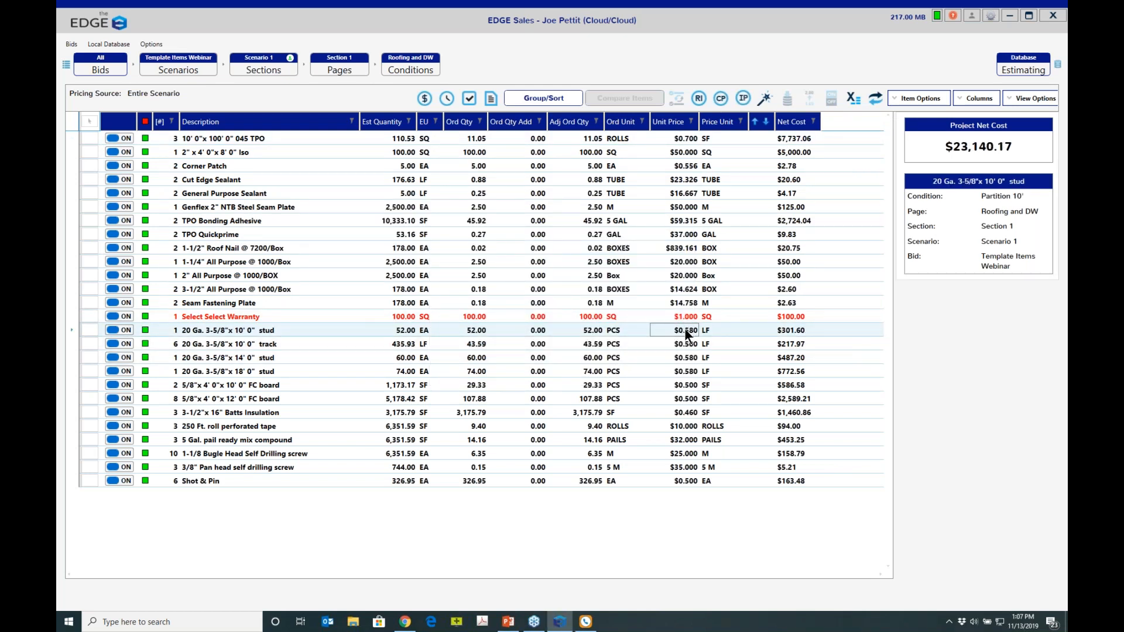
Examine the 10', 14' and 18' stud lines and the STUD database item's Unit Price, Part Number template setup with its match codes.
{"action": "left_click", "coordinate": [348, 331]}
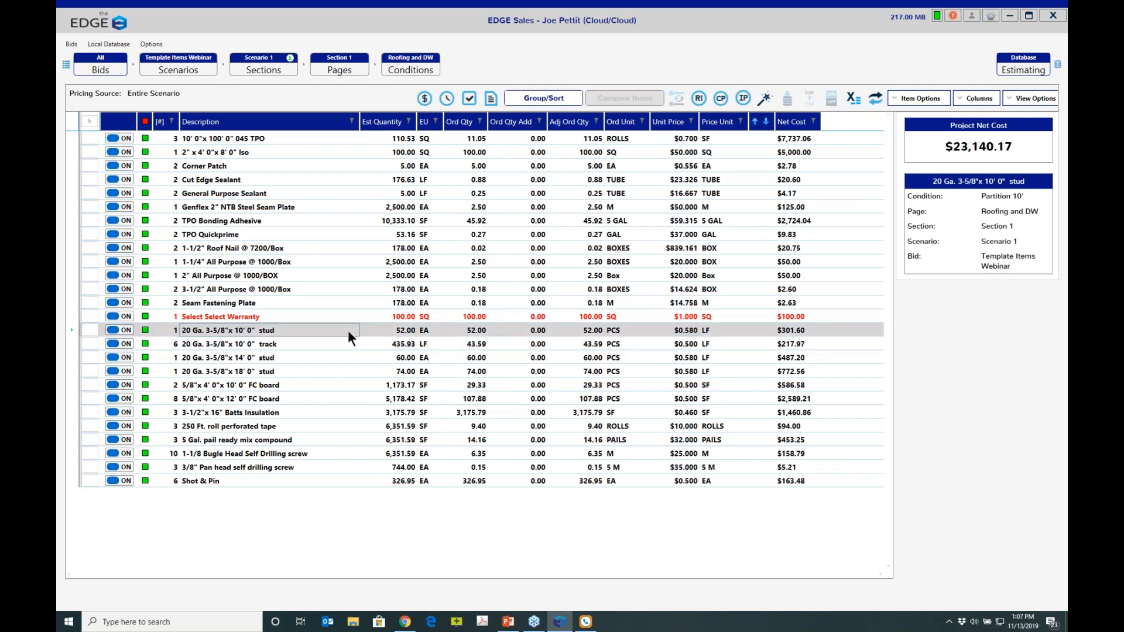
{"action": "left_click", "coordinate": [240, 357]}
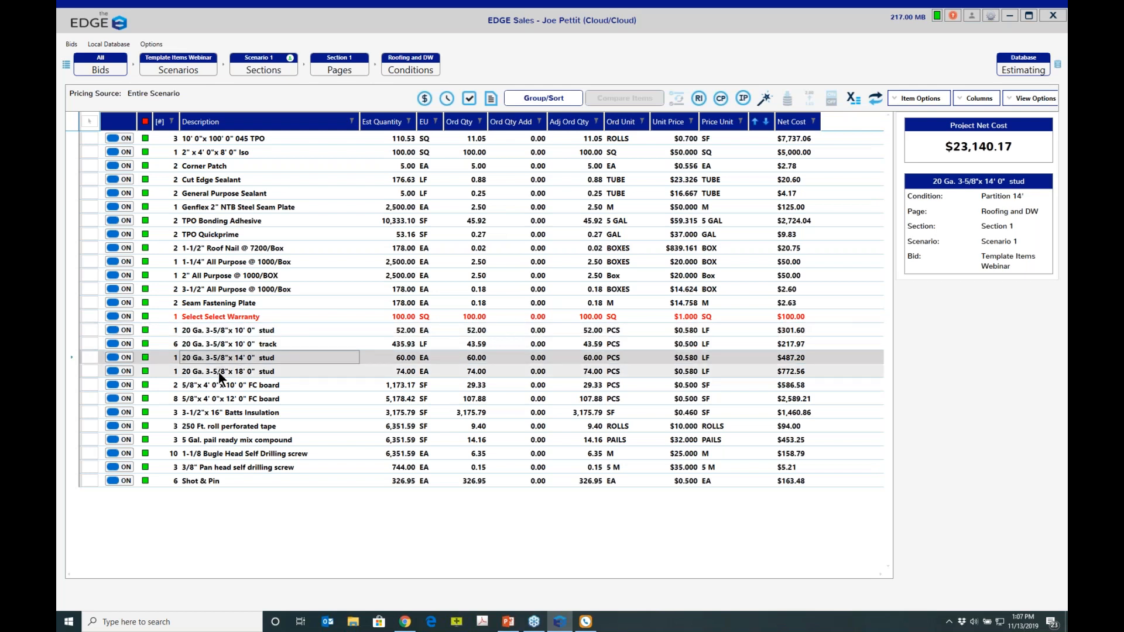
{"action": "left_click", "coordinate": [218, 371]}
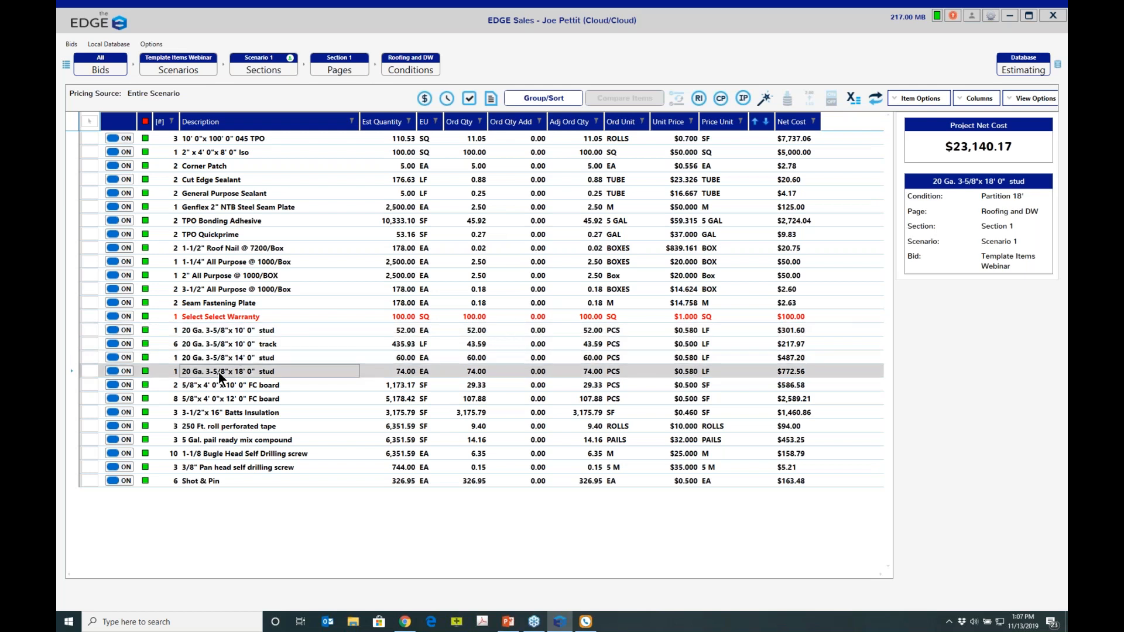
{"action": "left_click", "coordinate": [301, 331]}
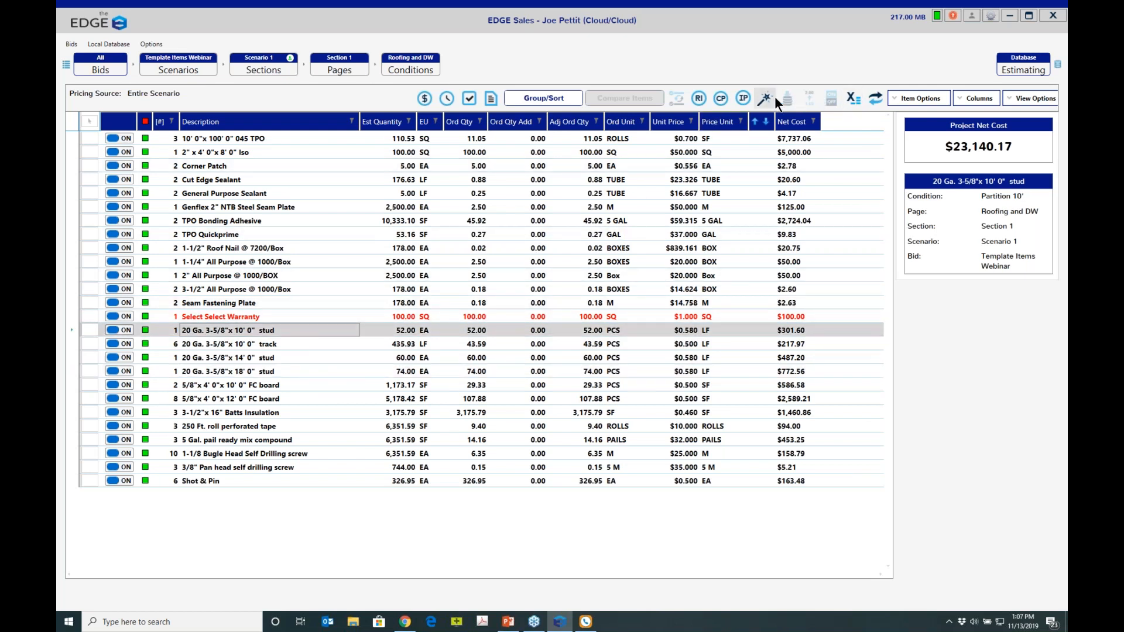
{"action": "left_click", "coordinate": [698, 102]}
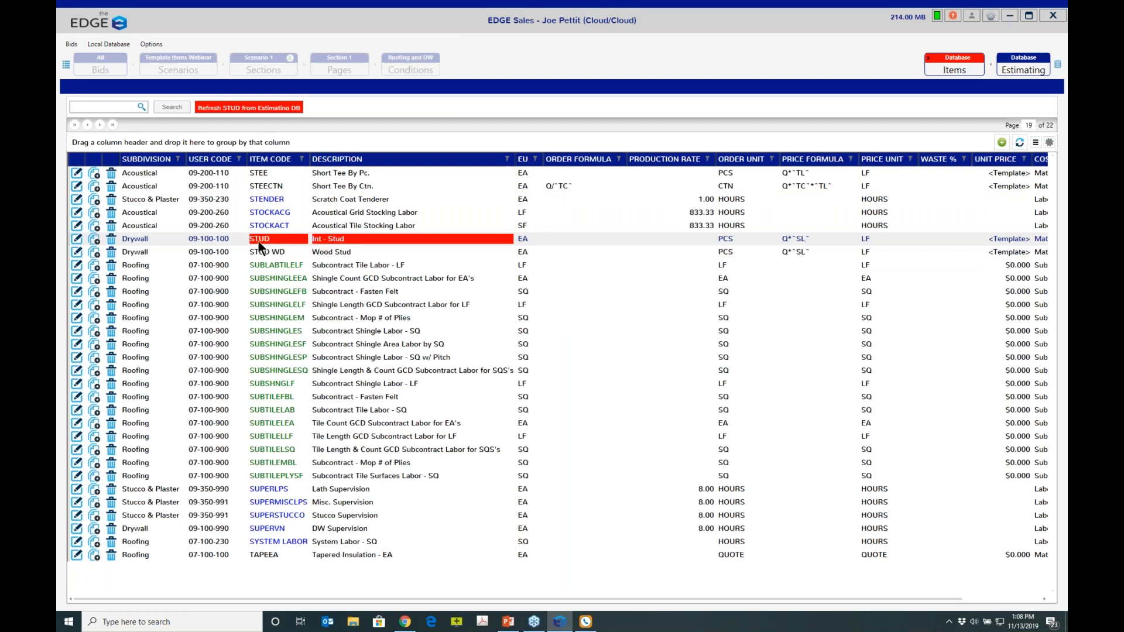
{"action": "left_click", "coordinate": [77, 239]}
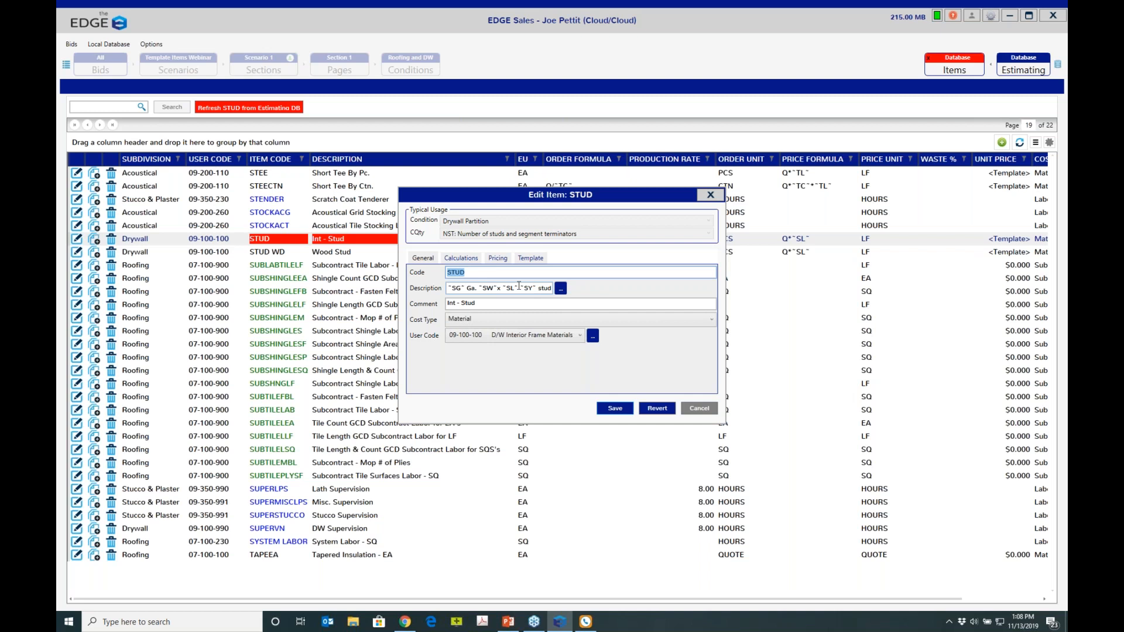
{"action": "left_click", "coordinate": [531, 258]}
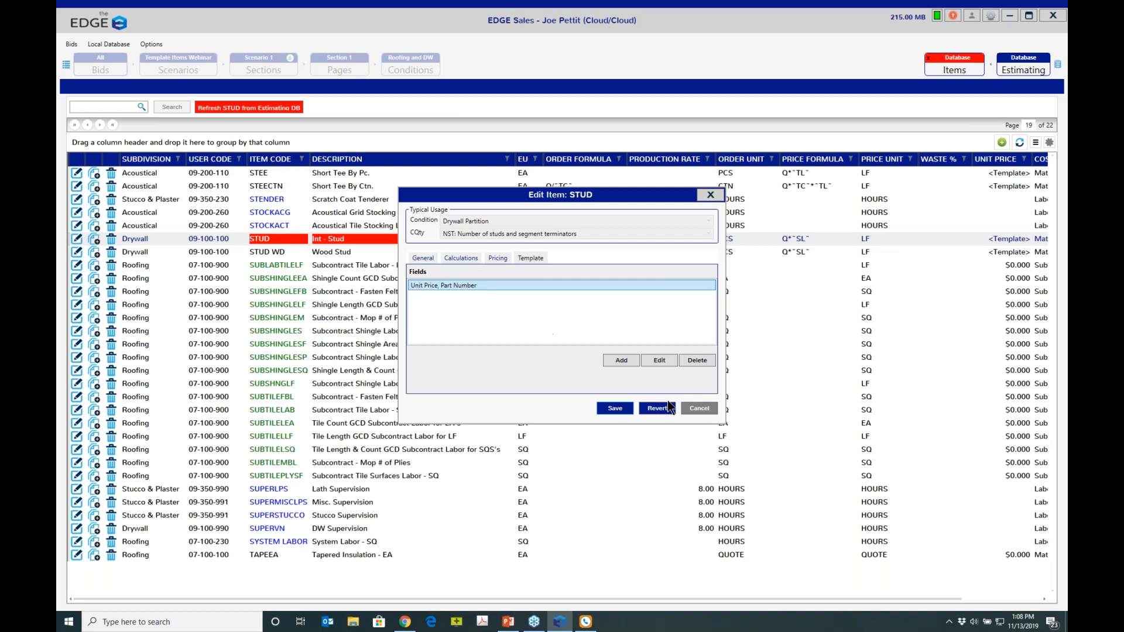
{"action": "left_click", "coordinate": [657, 359]}
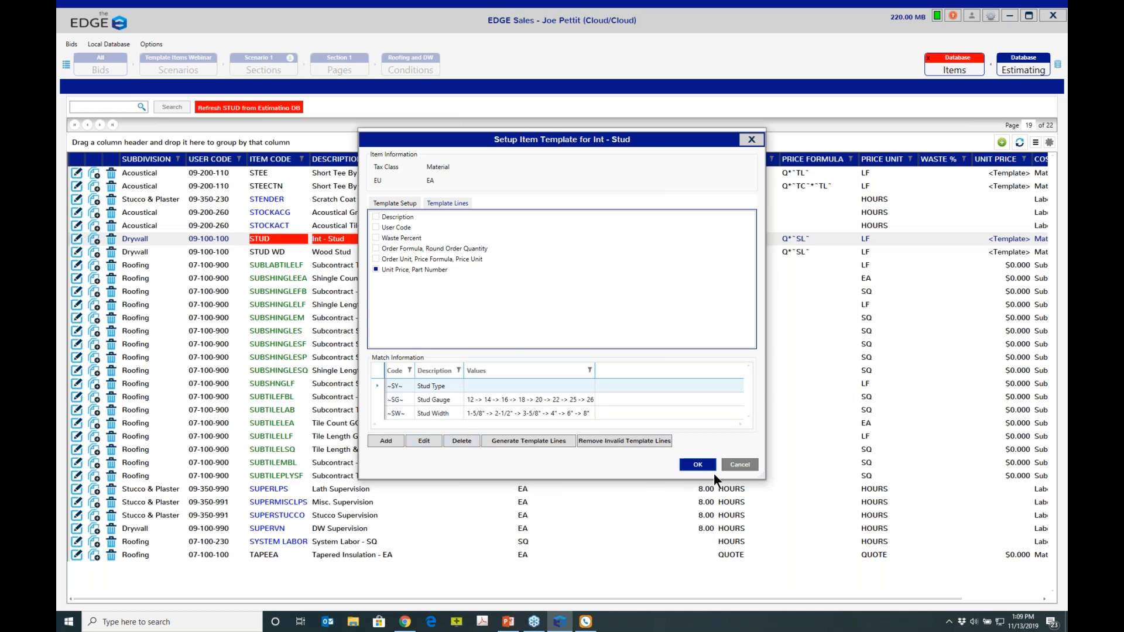
{"action": "left_click", "coordinate": [739, 465]}
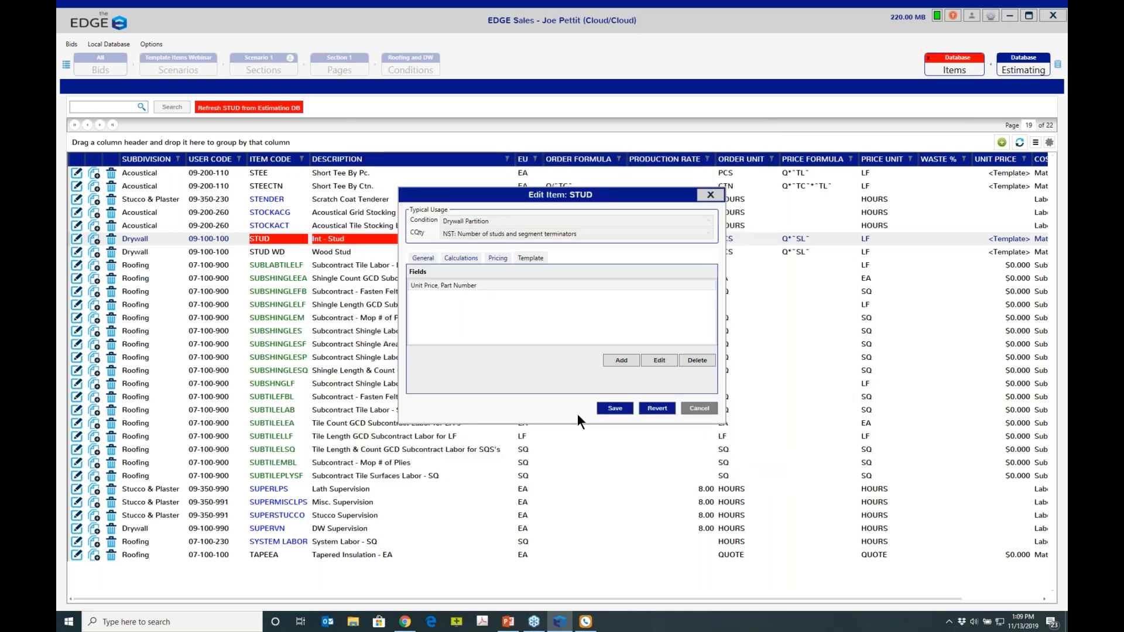
Try to save the STUD item, close its editor, and refresh STUD from the estimating database.
{"action": "left_click", "coordinate": [613, 409]}
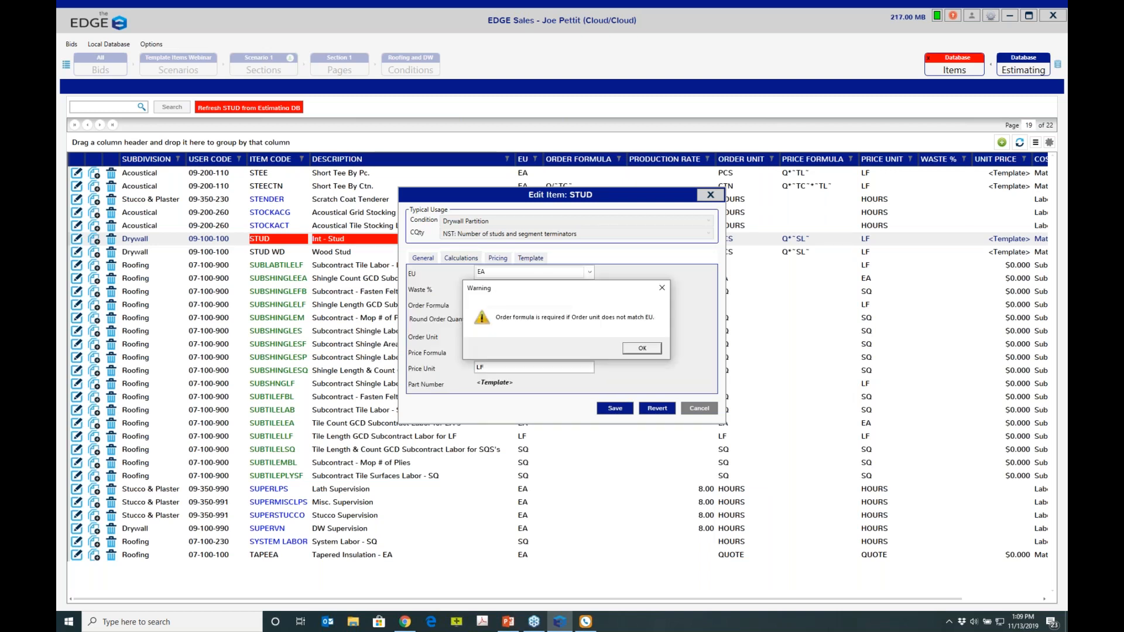
{"action": "left_click", "coordinate": [632, 348]}
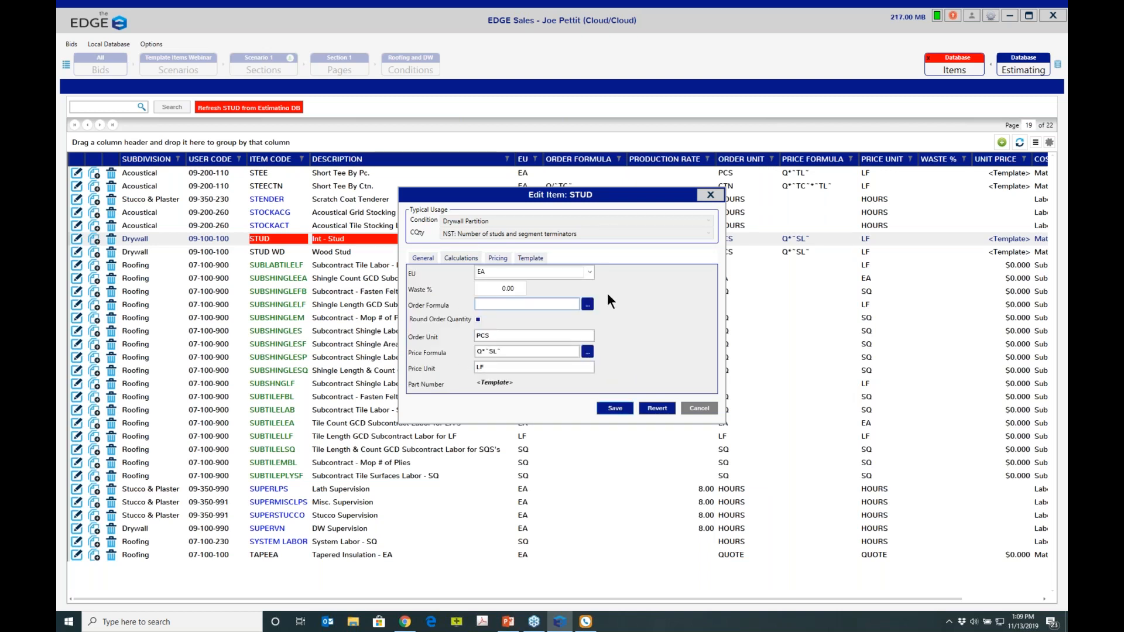
{"action": "left_click", "coordinate": [710, 195]}
{"action": "left_click", "coordinate": [236, 106]}
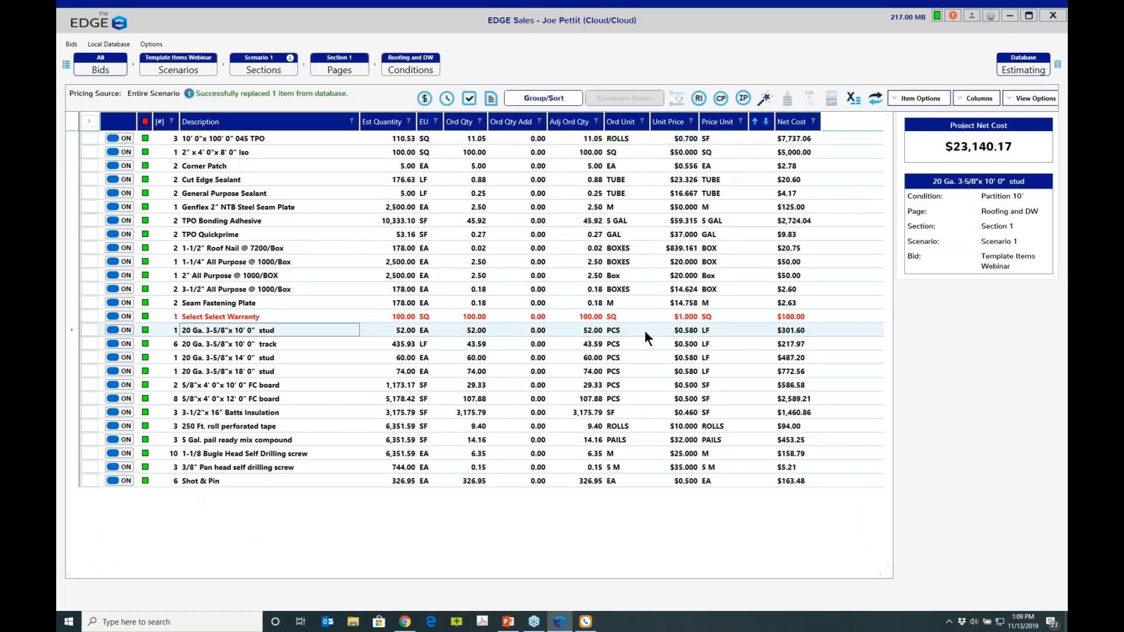
Set the board thickness of the 4' 0"x 10' 0" FC board to 1/2 inch by replacing its tilde codes.
{"action": "left_click", "coordinate": [287, 385]}
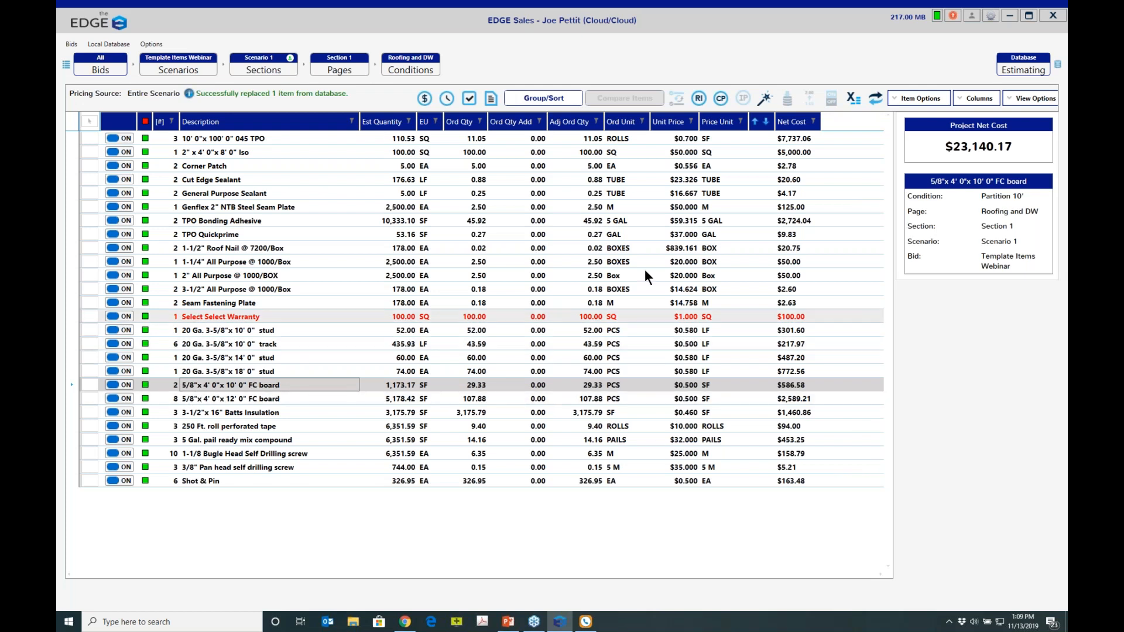
{"action": "left_click", "coordinate": [876, 98]}
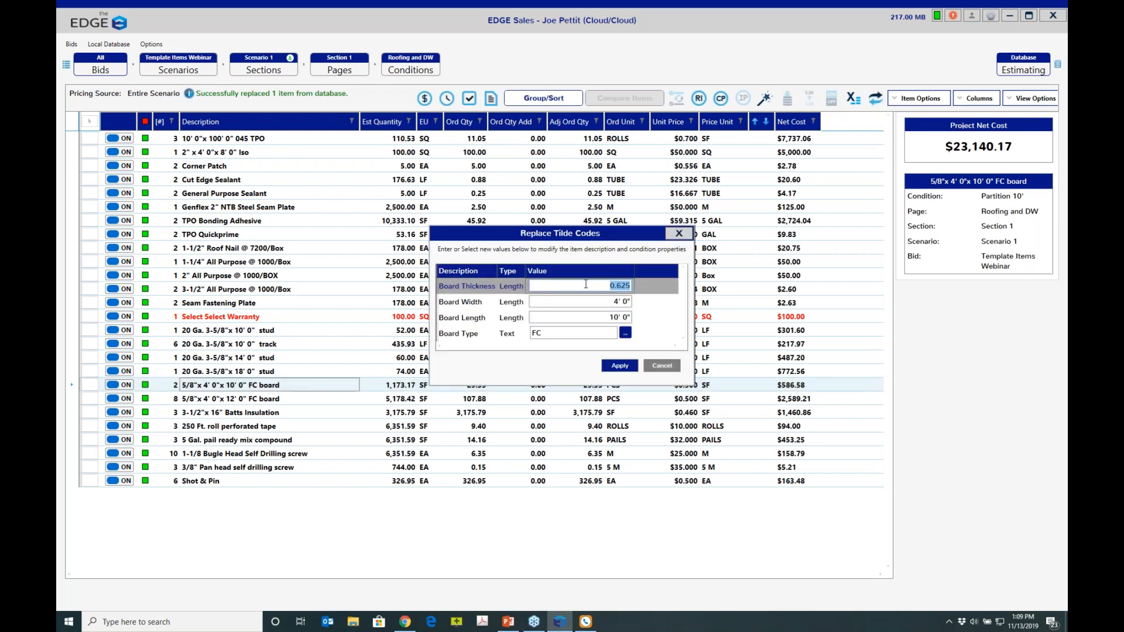
{"action": "type", "text": "1/2"}
{"action": "key", "text": "Tab"}
{"action": "left_click", "coordinate": [616, 365]}
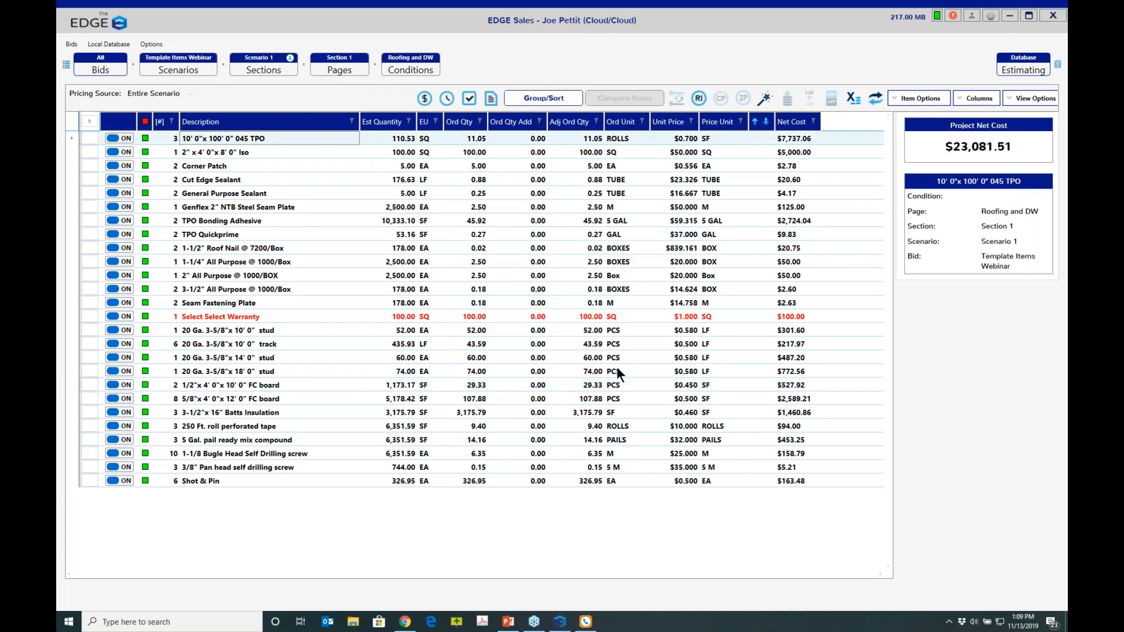
Set the 4' 0"x 10' 0" FC board's thickness back to 5/8 inch through its tilde codes.
{"action": "left_click", "coordinate": [320, 385]}
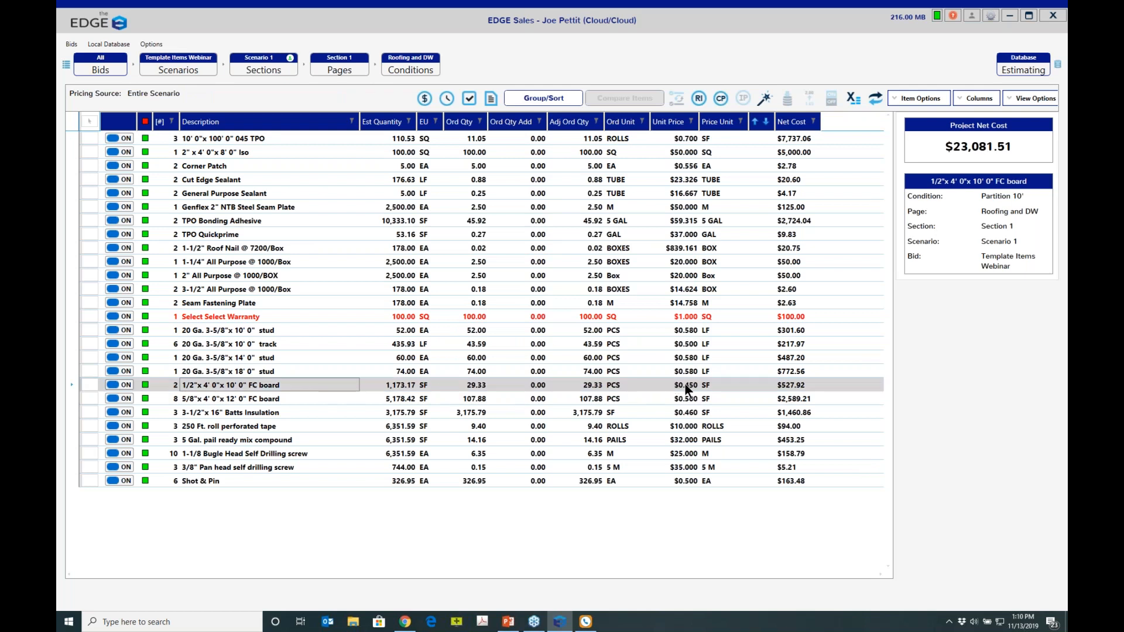
{"action": "left_click", "coordinate": [873, 99]}
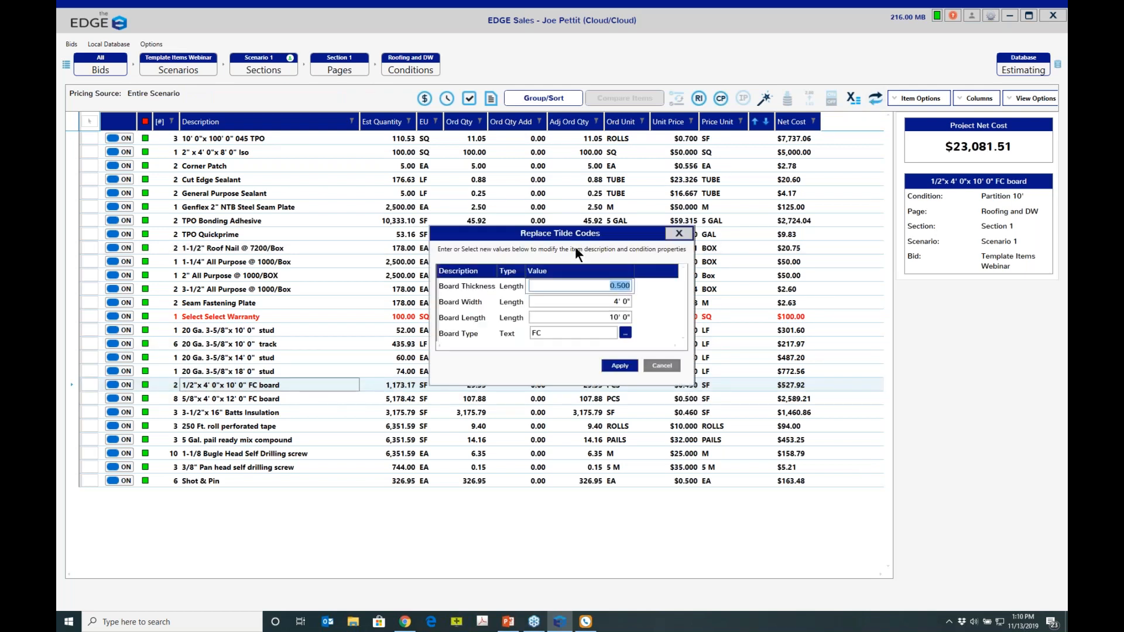
{"action": "left_click", "coordinate": [568, 279]}
{"action": "type", "text": "5/8"}
{"action": "left_click", "coordinate": [626, 365]}
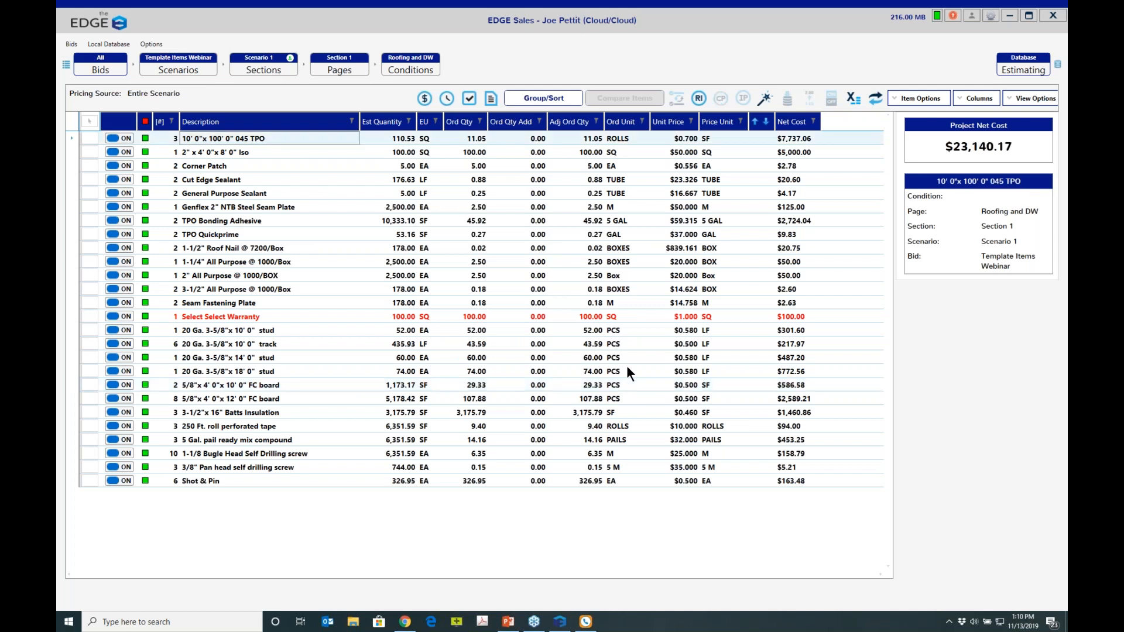
Open the 10' 0" FC board's BOARD database item and examine its Unit Price, Part Number template setup and template lines.
{"action": "left_click", "coordinate": [683, 385]}
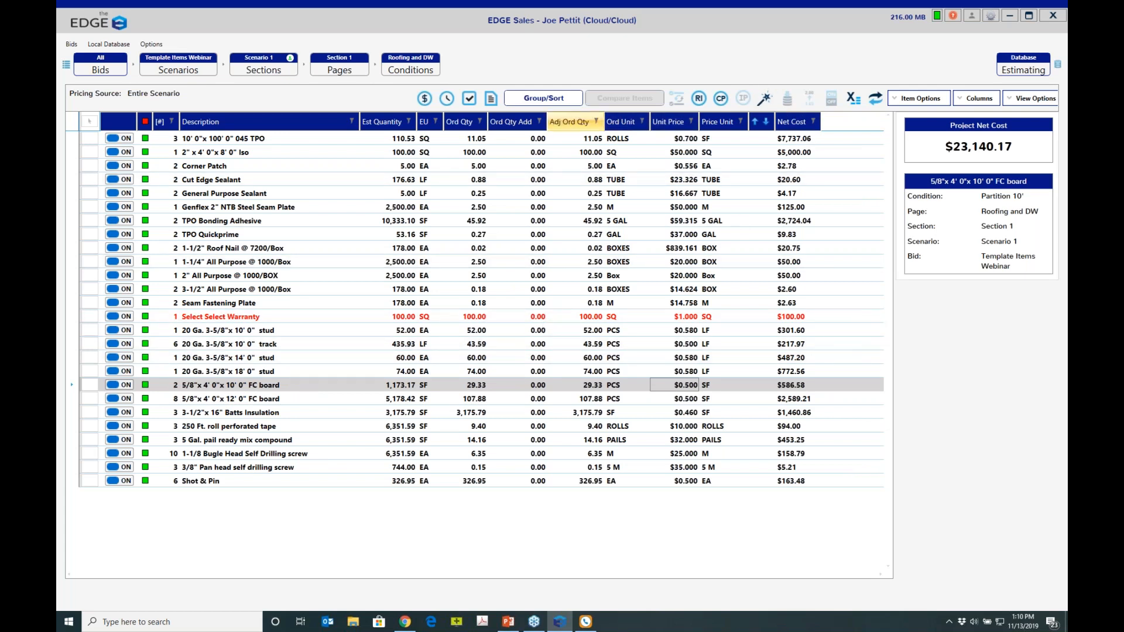
{"action": "left_click", "coordinate": [697, 99]}
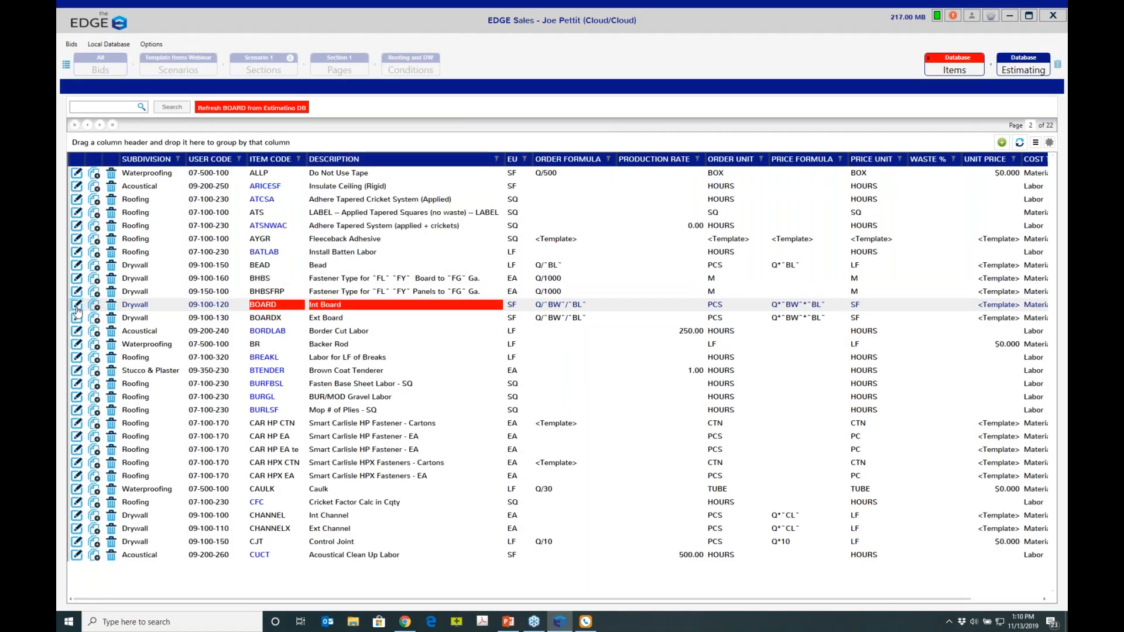
{"action": "left_click", "coordinate": [77, 305]}
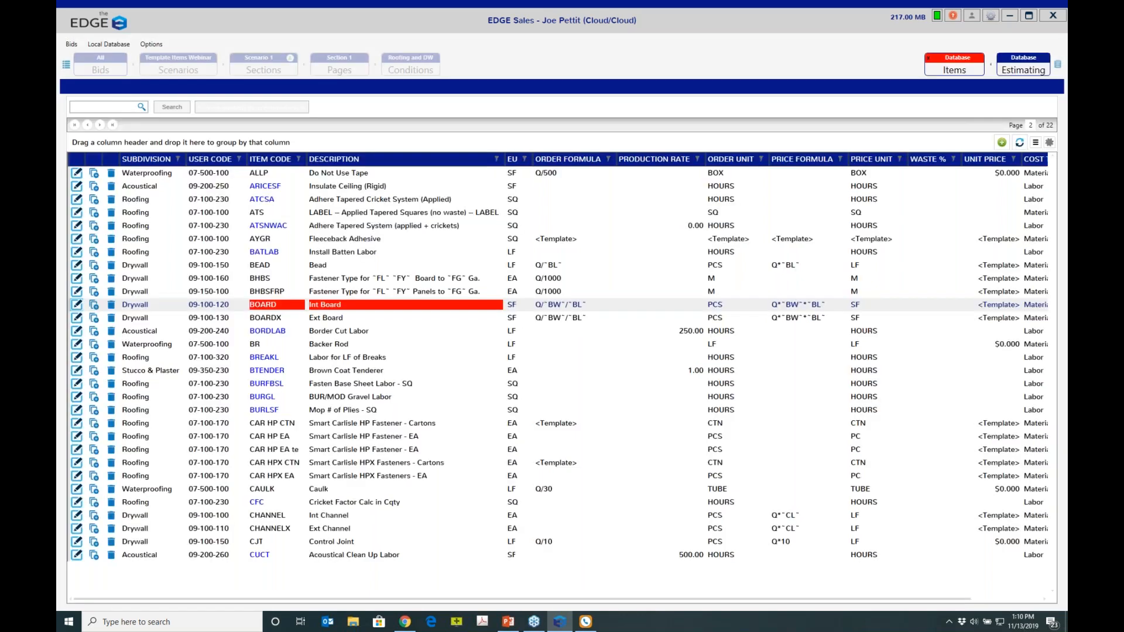
{"action": "left_click", "coordinate": [532, 258]}
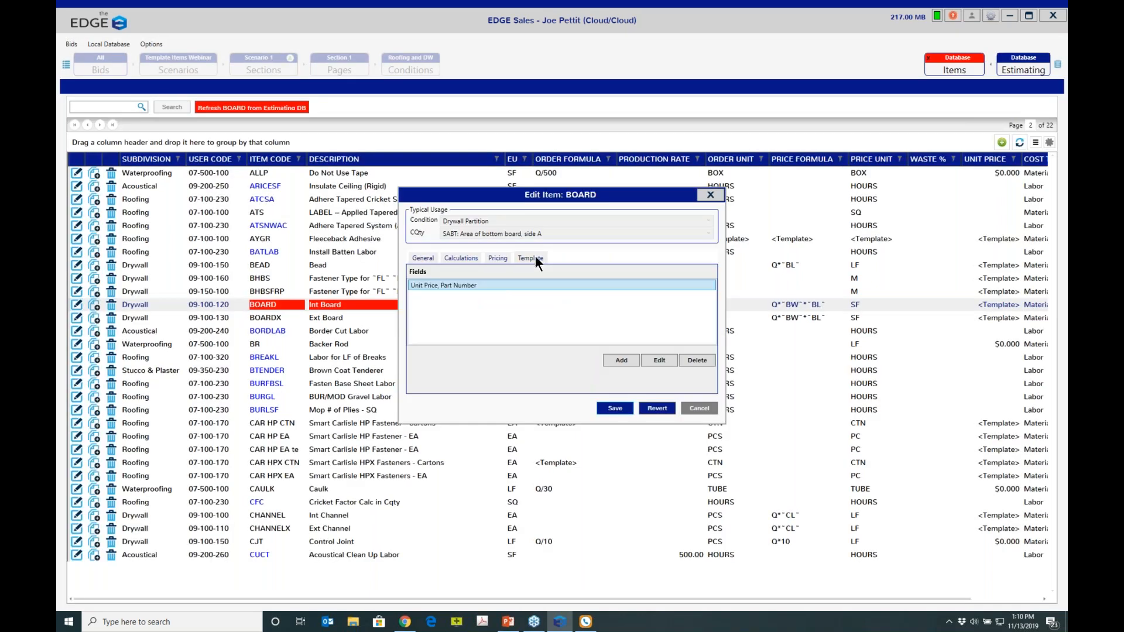
{"action": "left_click", "coordinate": [658, 359]}
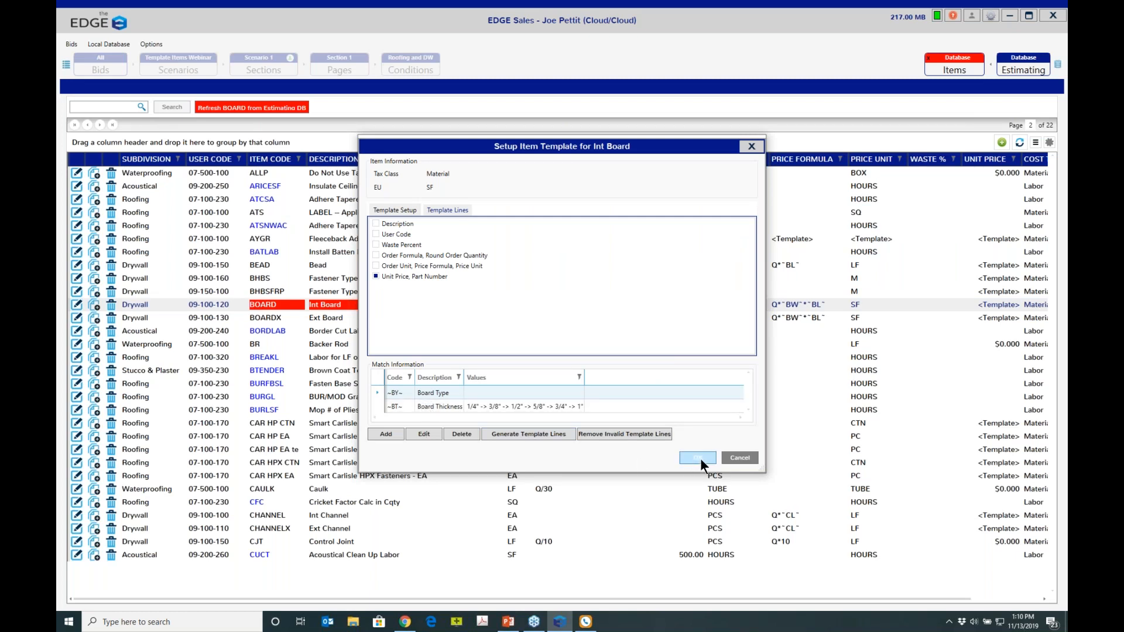
{"action": "left_click", "coordinate": [452, 210]}
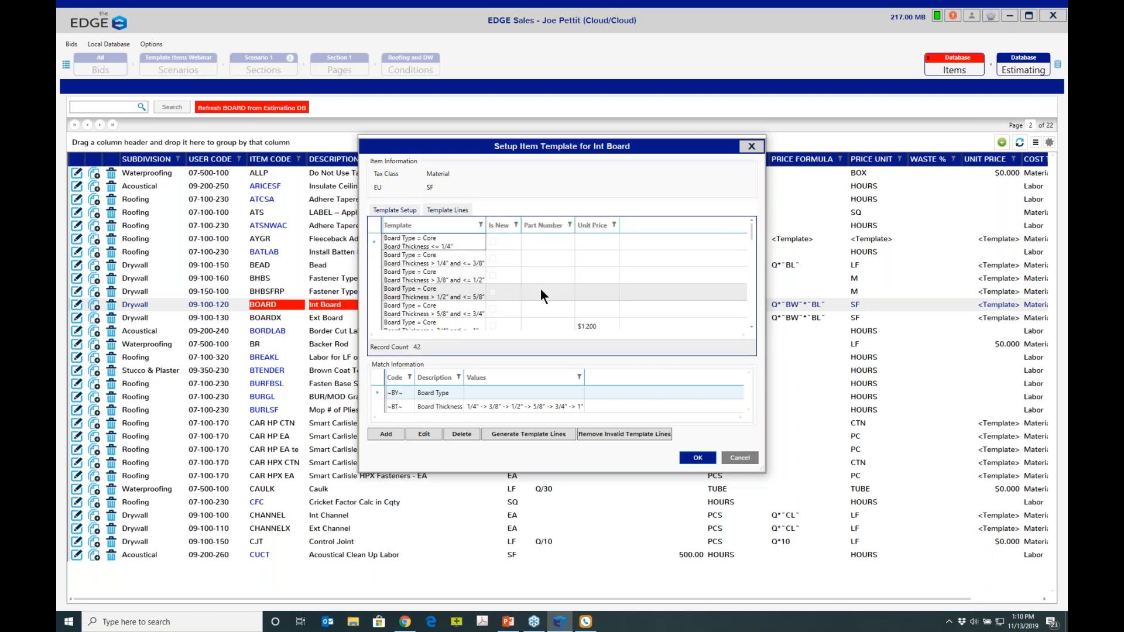
{"action": "left_click_drag", "start_coordinate": [749, 234], "coordinate": [750, 261]}
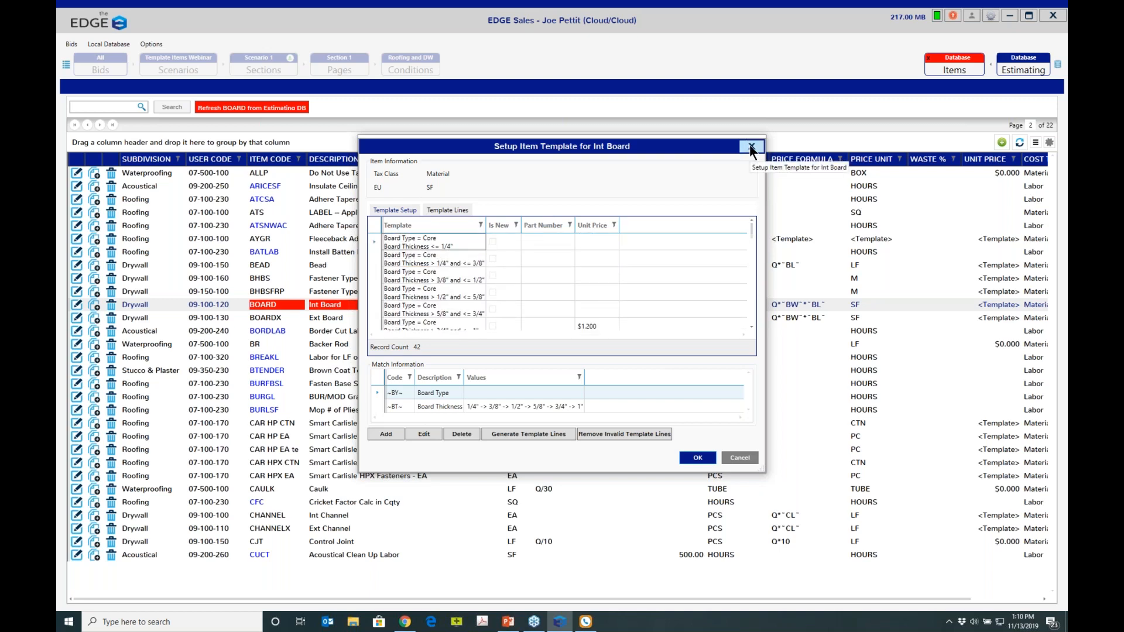
Close the Int Board template setup and the BOARD item editor without saving.
{"action": "left_click", "coordinate": [750, 146]}
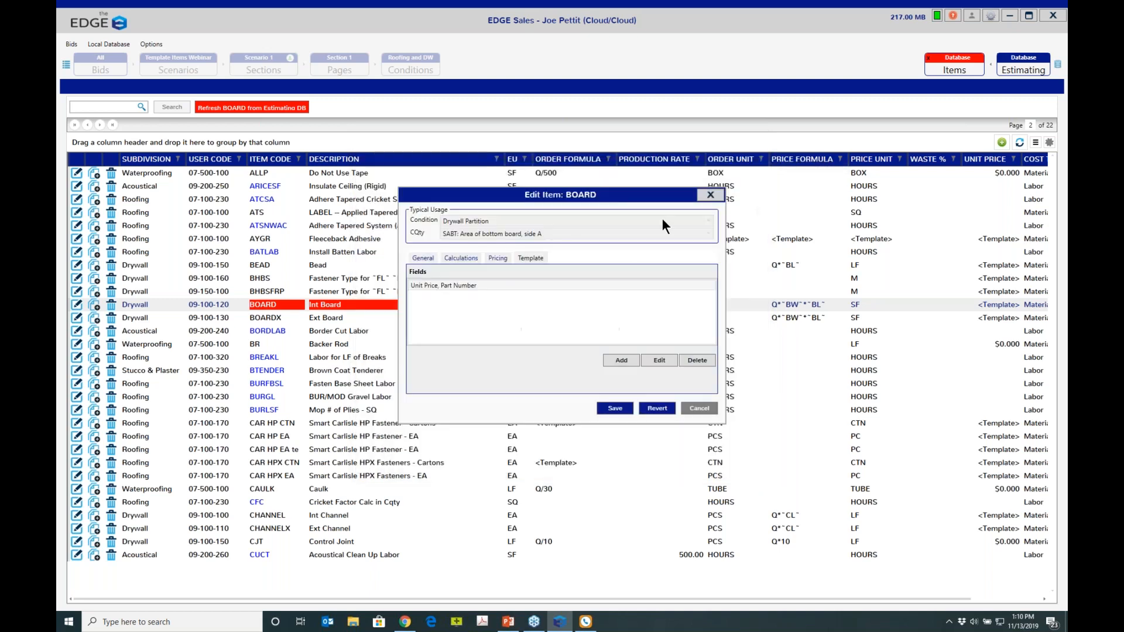
{"action": "left_click", "coordinate": [711, 194]}
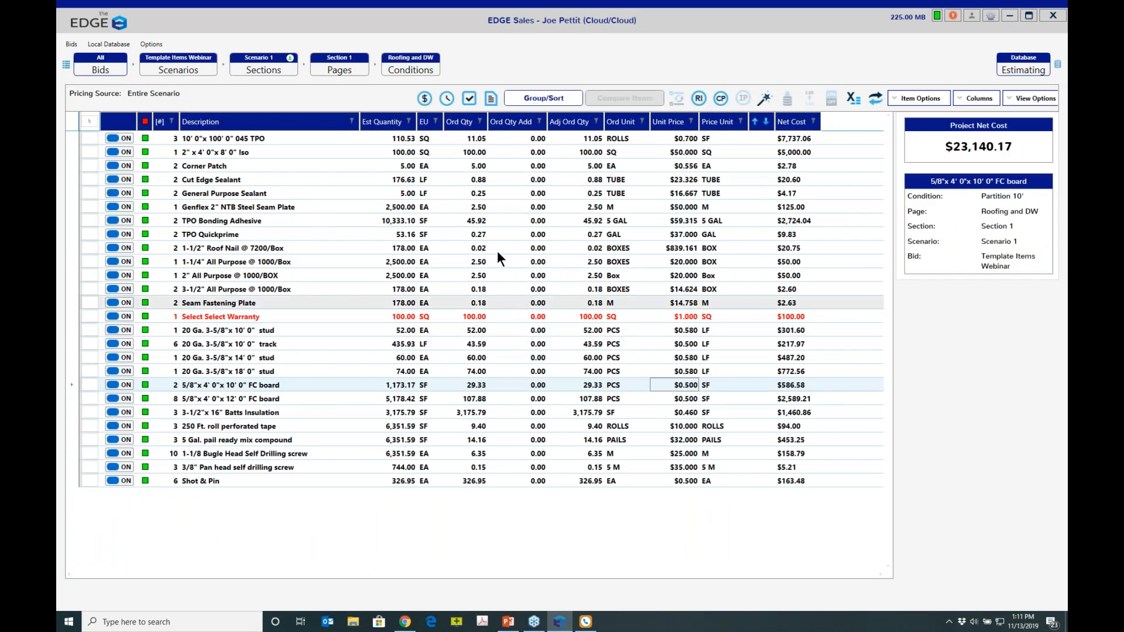
Examine the Unit Price, Part Number template lines of the 045 TPO roll's database item, and close its editor without saving.
{"action": "left_click", "coordinate": [332, 141]}
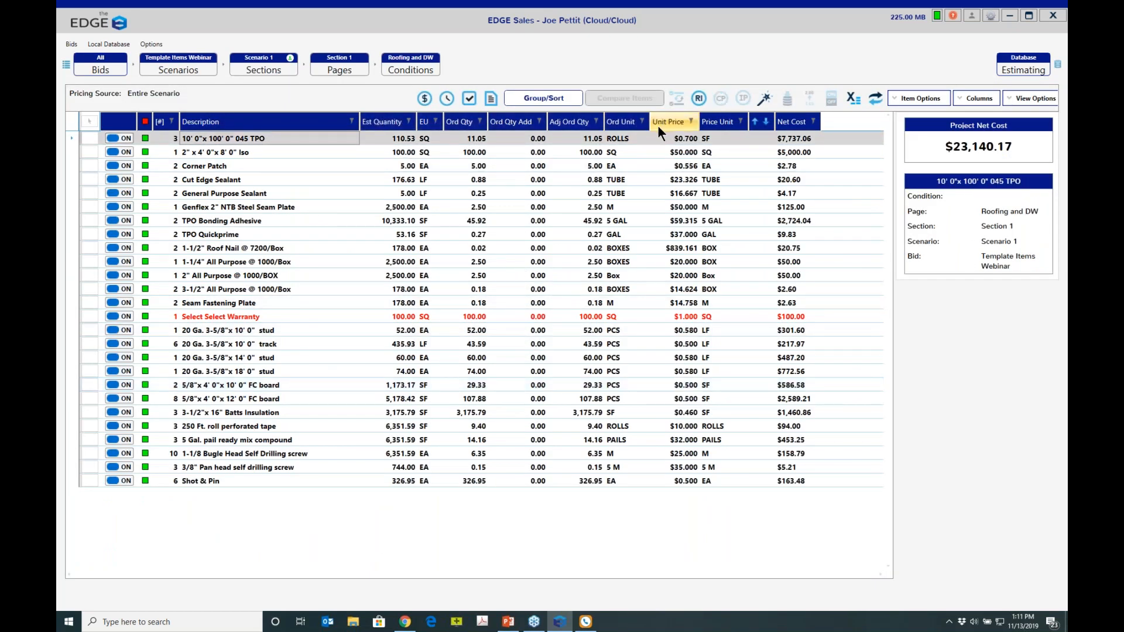
{"action": "left_click", "coordinate": [697, 100]}
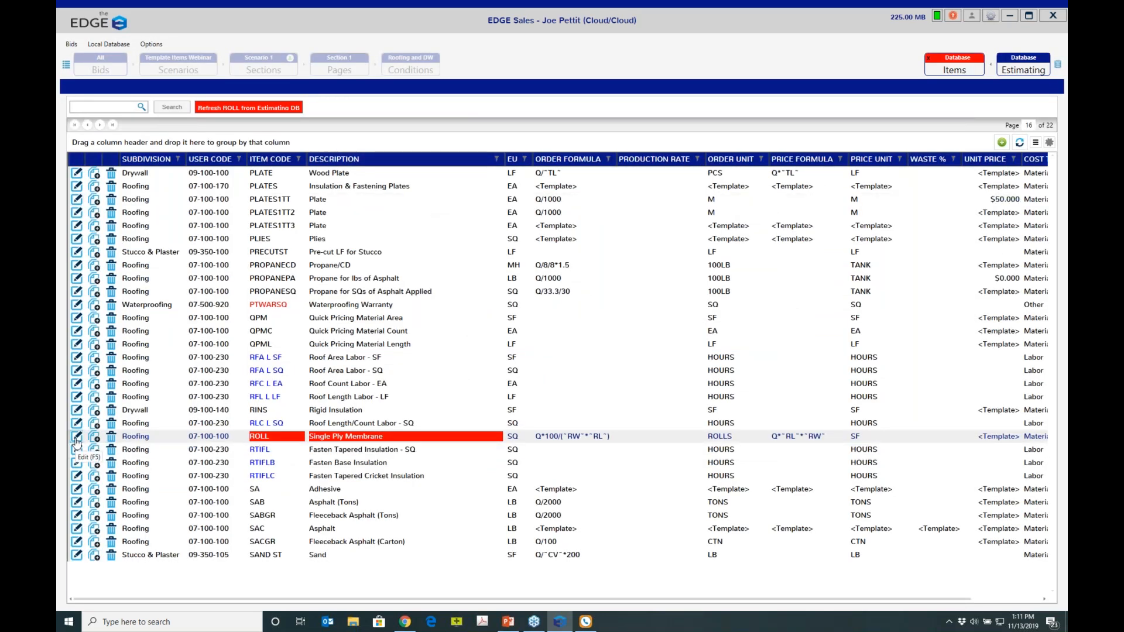
{"action": "left_click", "coordinate": [77, 436]}
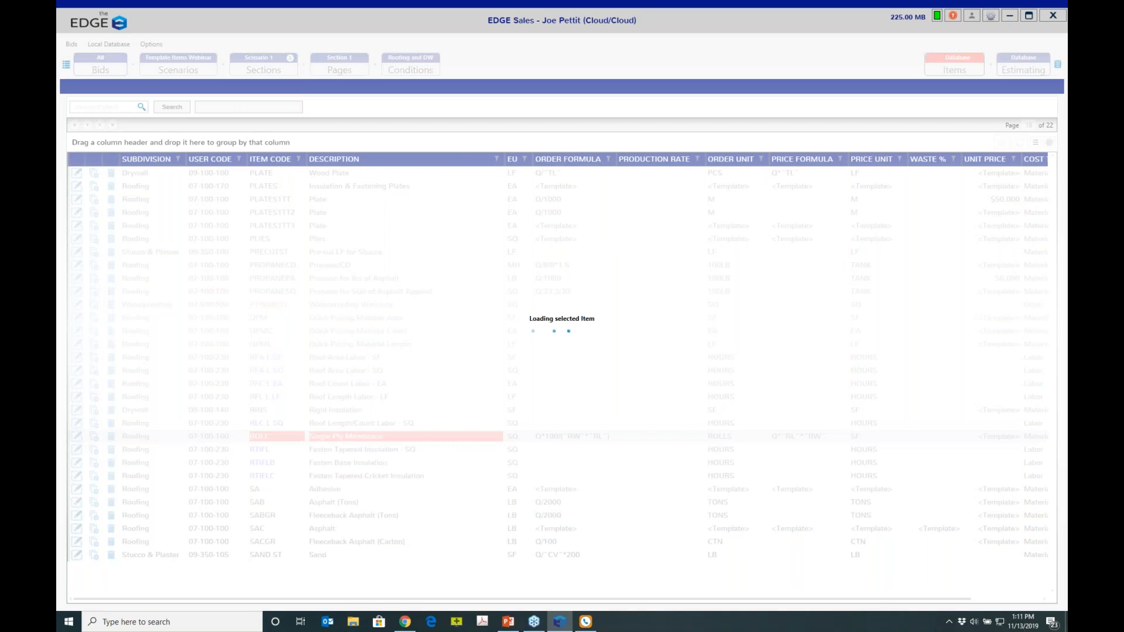
{"action": "left_click", "coordinate": [531, 259]}
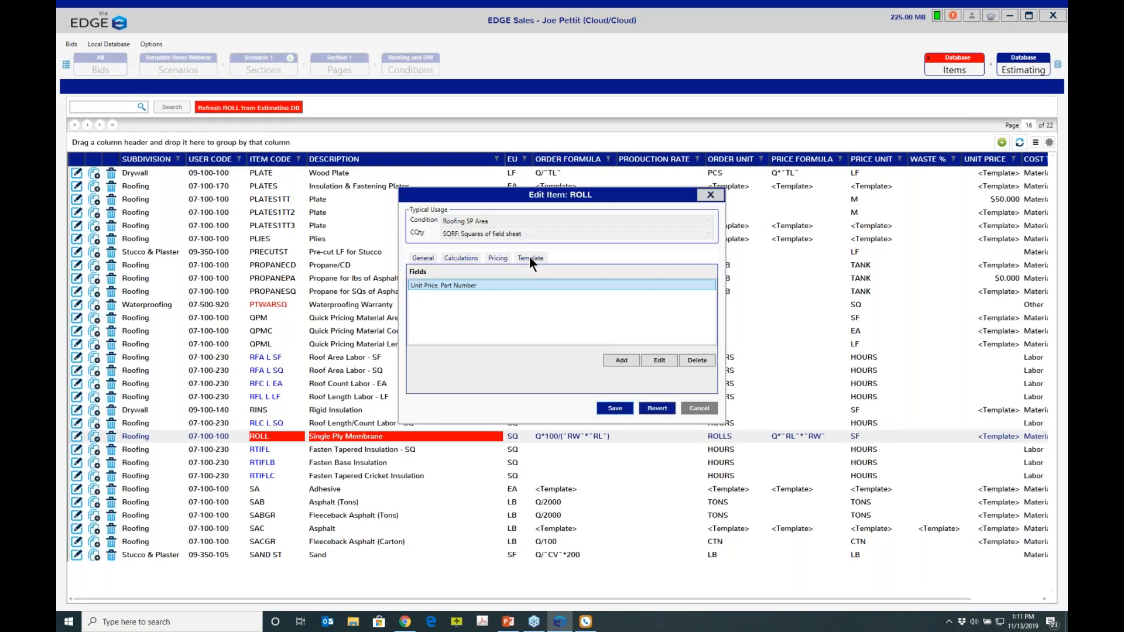
{"action": "left_click", "coordinate": [658, 360]}
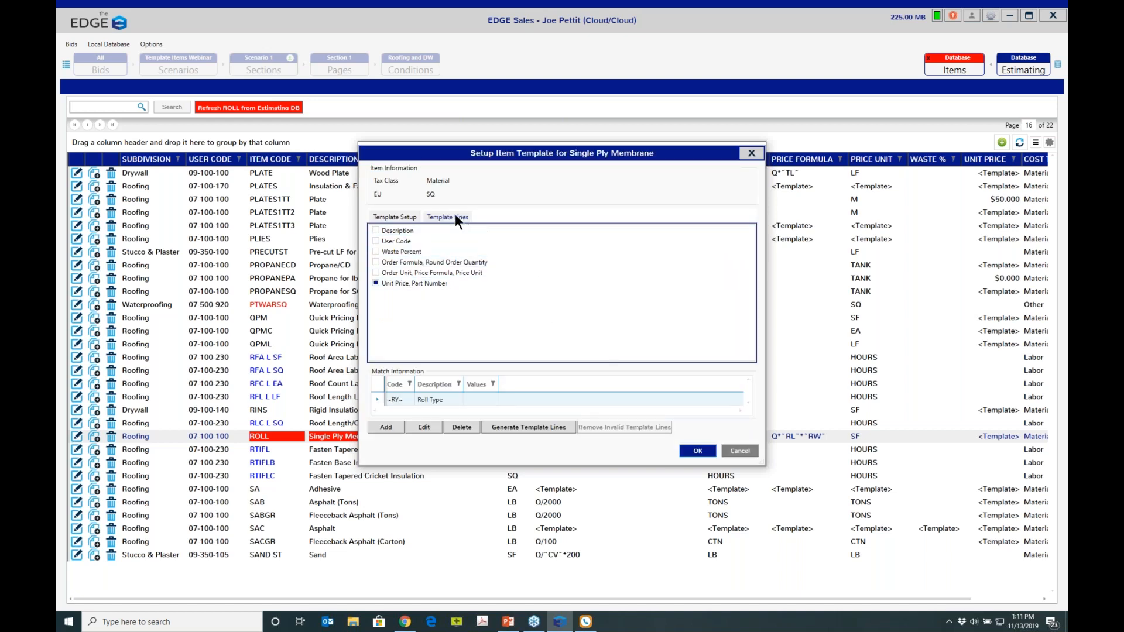
{"action": "left_click", "coordinate": [455, 216]}
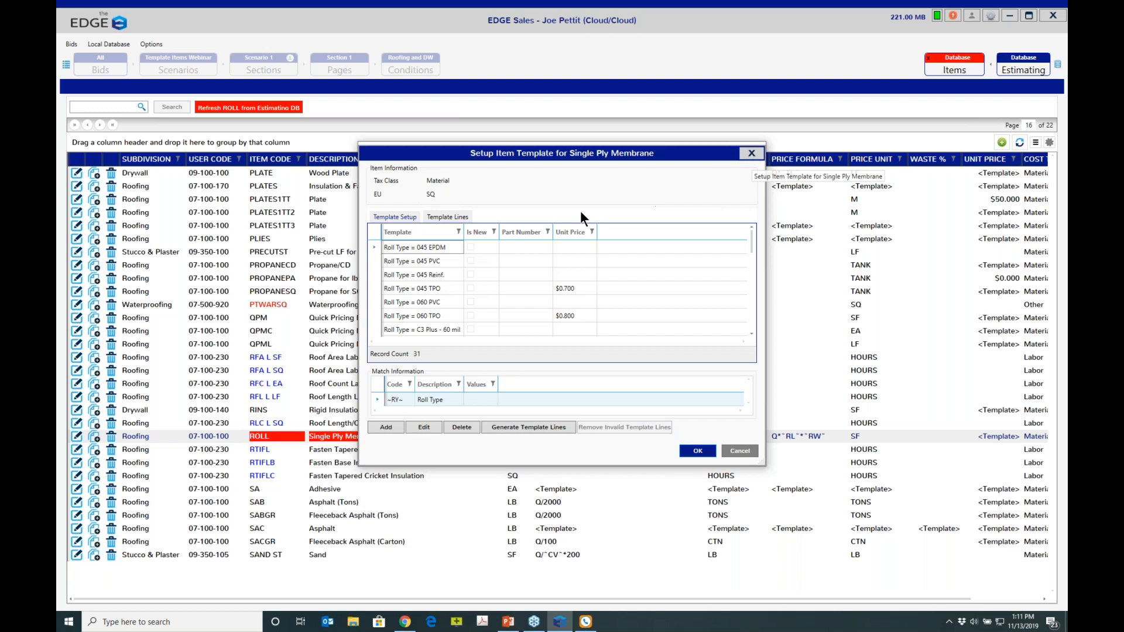
{"action": "left_click", "coordinate": [749, 153]}
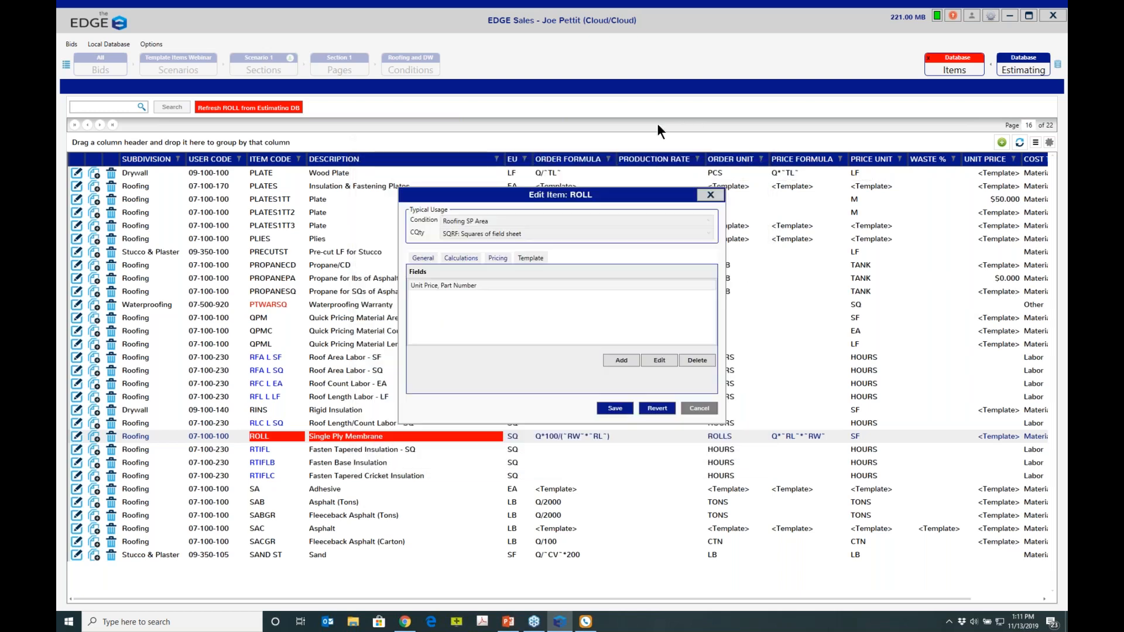
{"action": "left_click", "coordinate": [714, 192]}
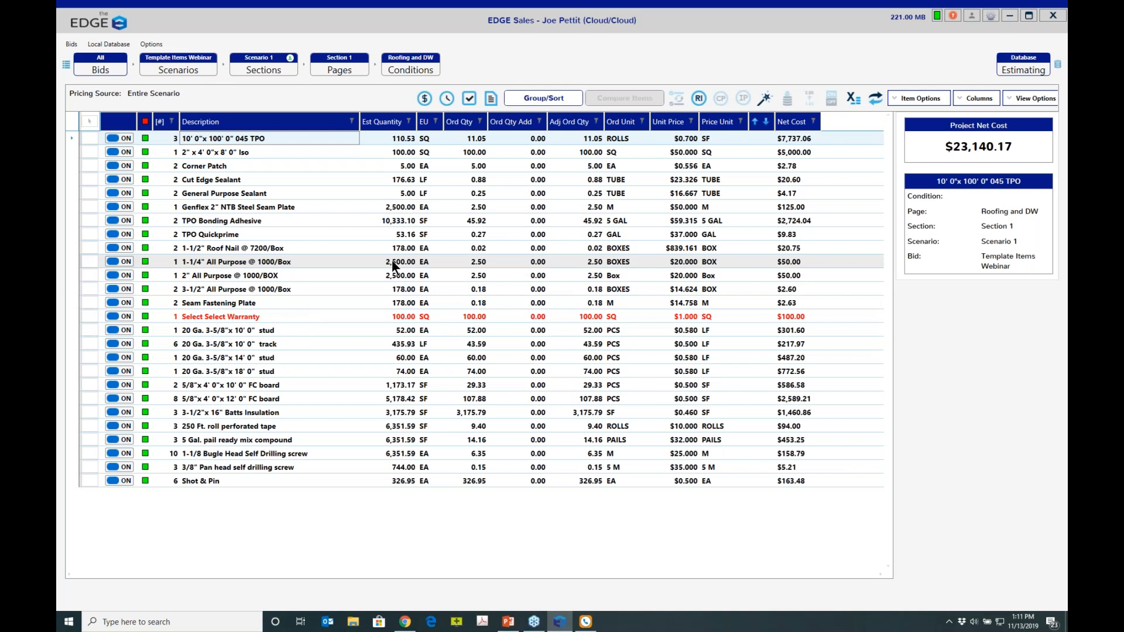
In the labor items, set EU/Hr to 5 for Labor for Curb Flashing and 9 for Labor for Wall Flashing.
{"action": "left_click", "coordinate": [445, 99]}
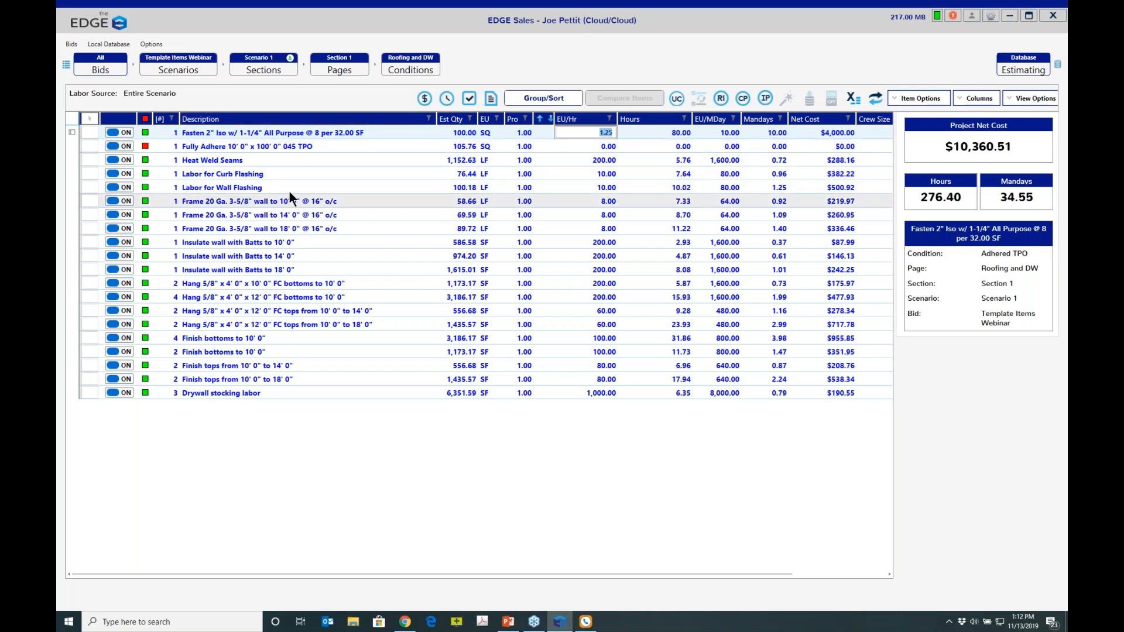
{"action": "left_click", "coordinate": [293, 173]}
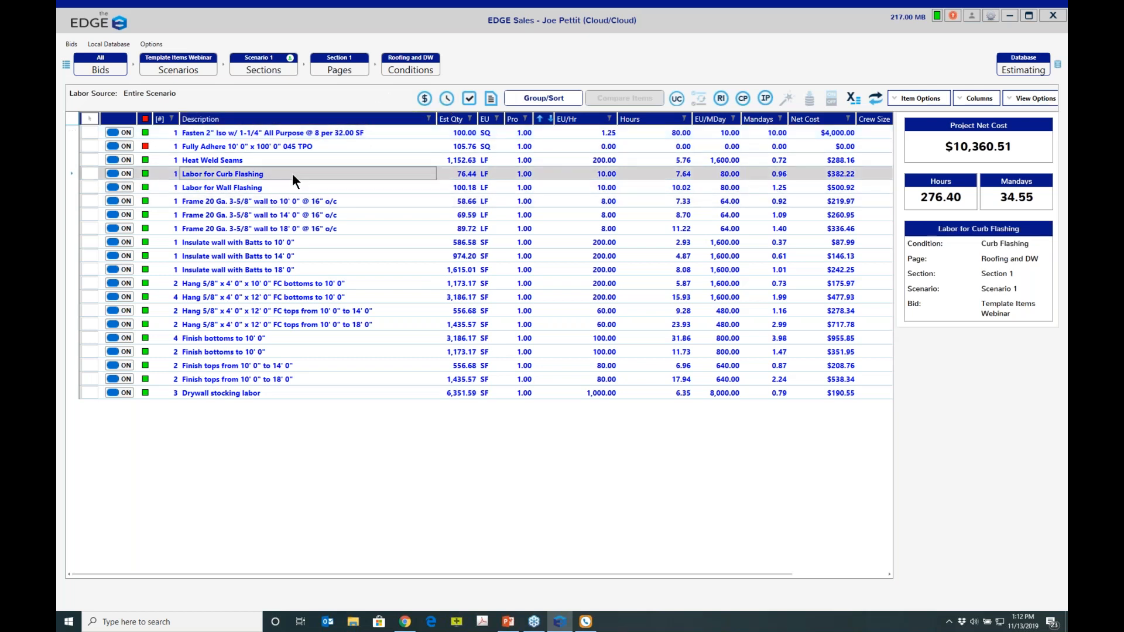
{"action": "left_click", "coordinate": [293, 187]}
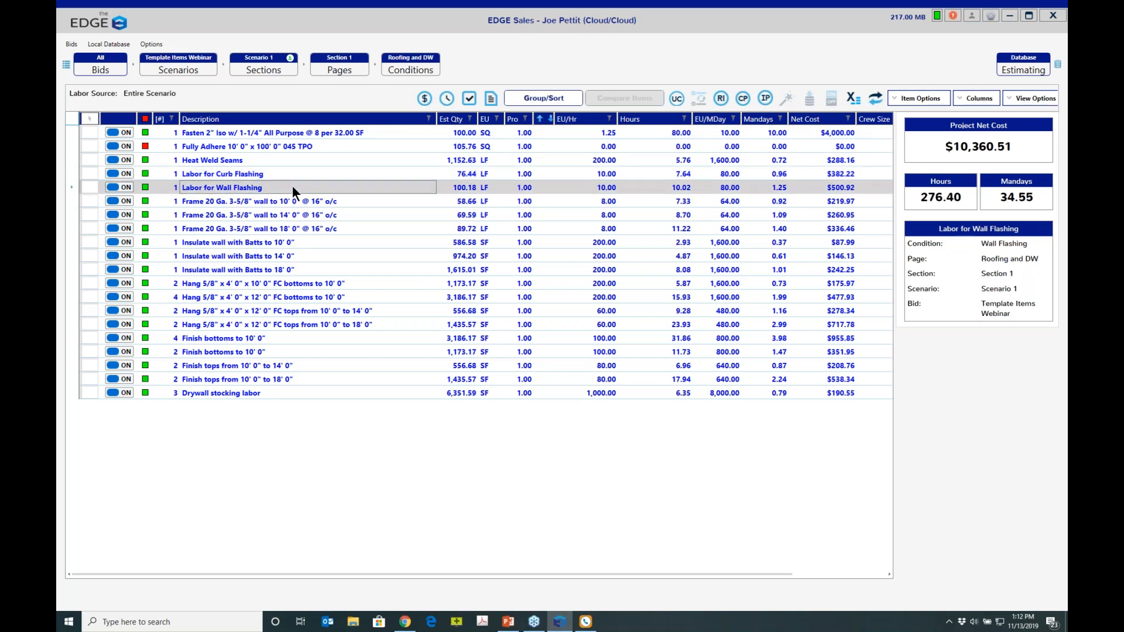
{"action": "left_click", "coordinate": [304, 177]}
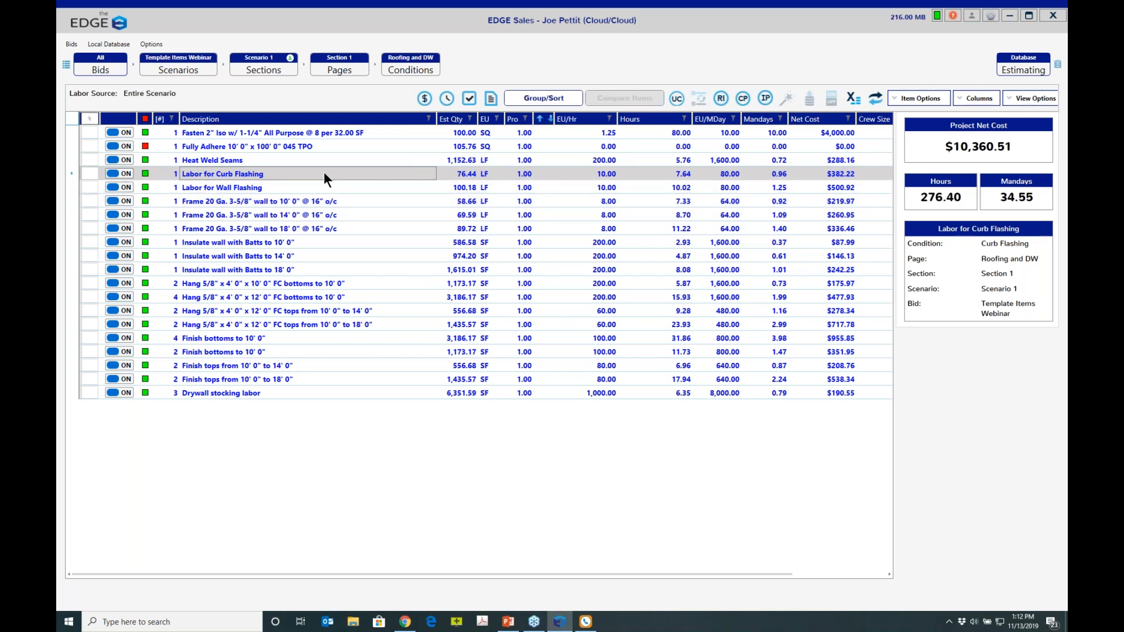
{"action": "left_click", "coordinate": [594, 175]}
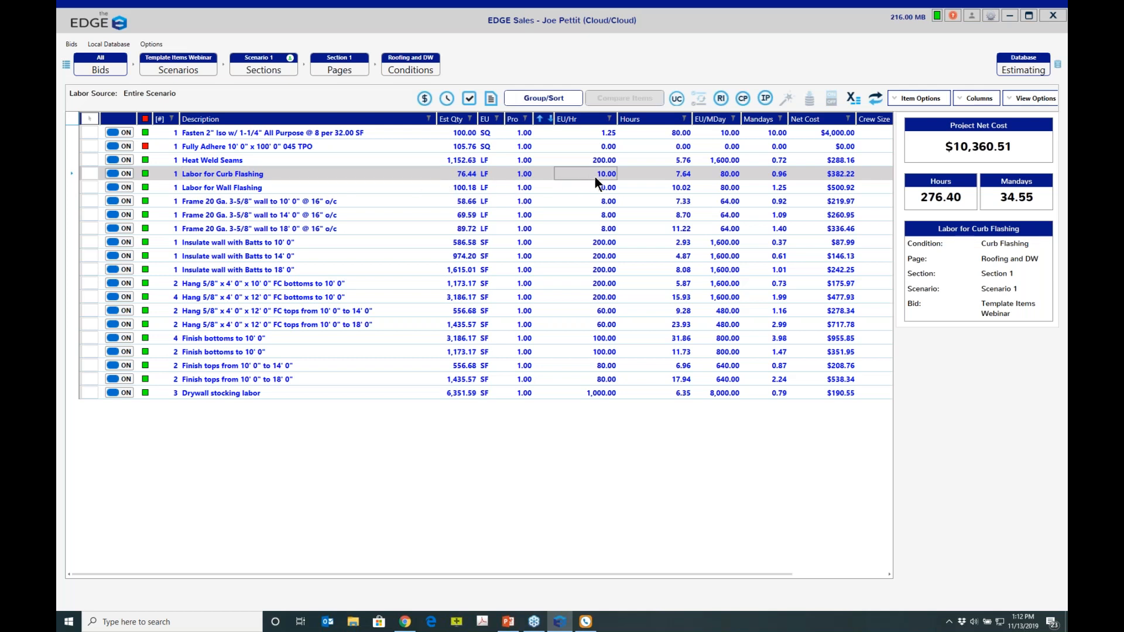
{"action": "type", "text": "5"}
{"action": "key", "text": "Return"}
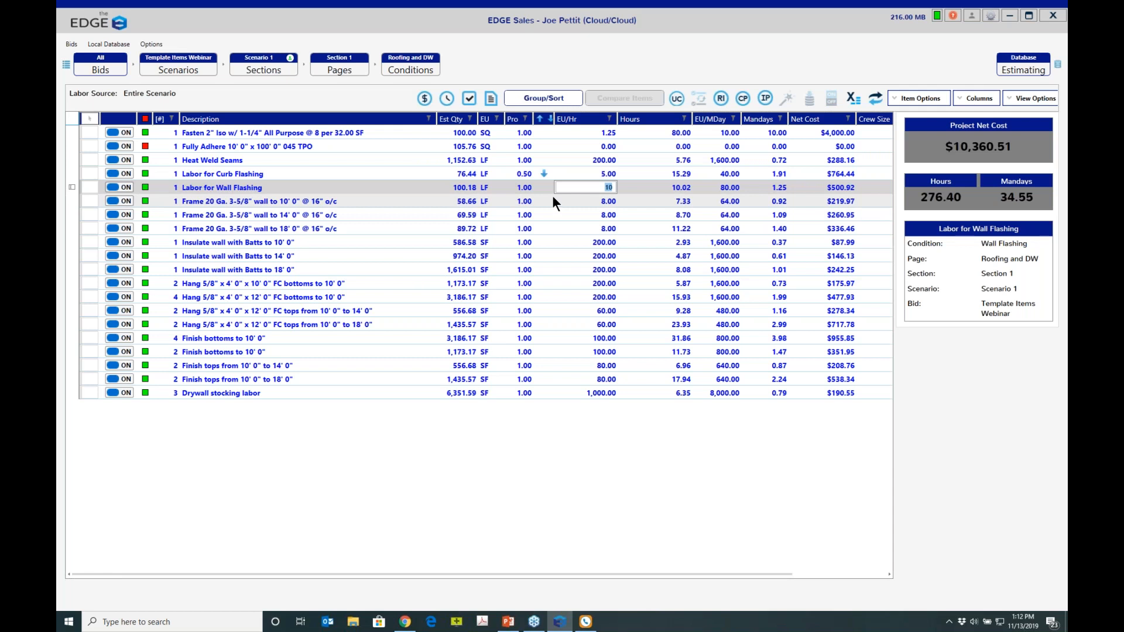
{"action": "type", "text": "9"}
{"action": "key", "text": "Return"}
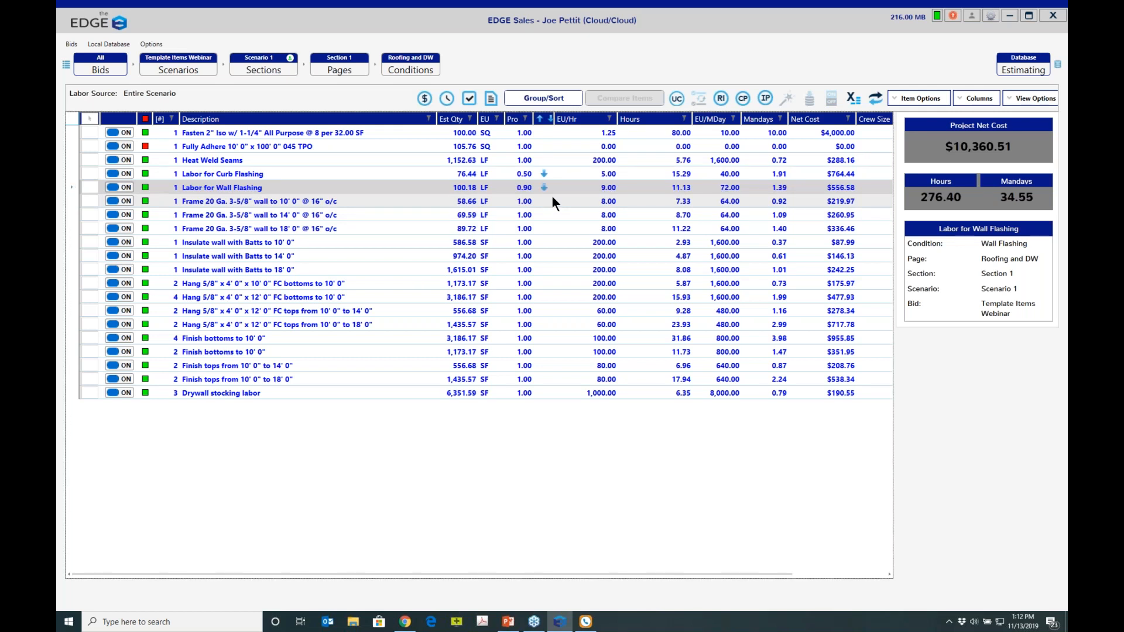
Send the Production Rate of Labor for Curb Flashing and Labor for Wall Flashing to the estimating database.
{"action": "left_click", "coordinate": [553, 199]}
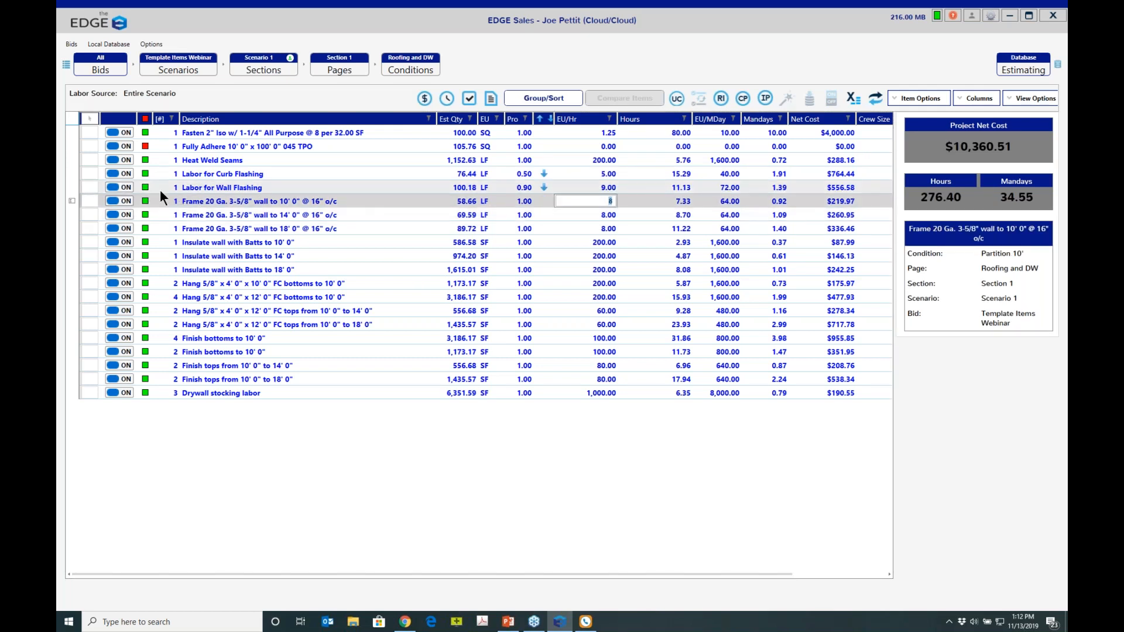
{"action": "left_click", "coordinate": [90, 186], "text": "ctrl"}
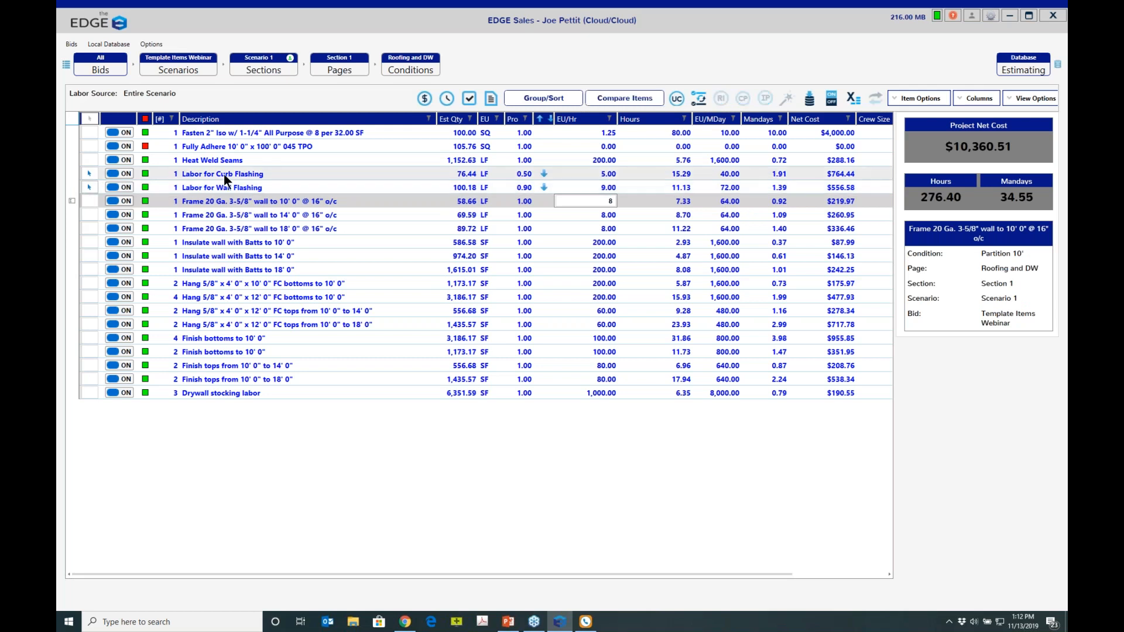
{"action": "left_click", "coordinate": [810, 100]}
{"action": "left_click", "coordinate": [489, 303]}
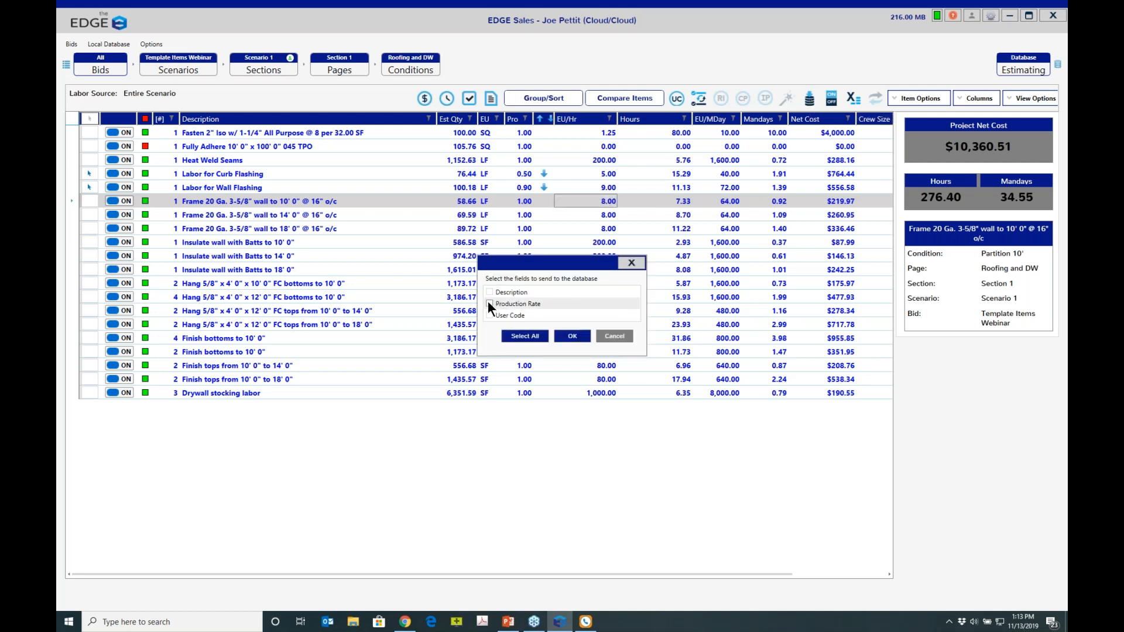
{"action": "left_click", "coordinate": [575, 337]}
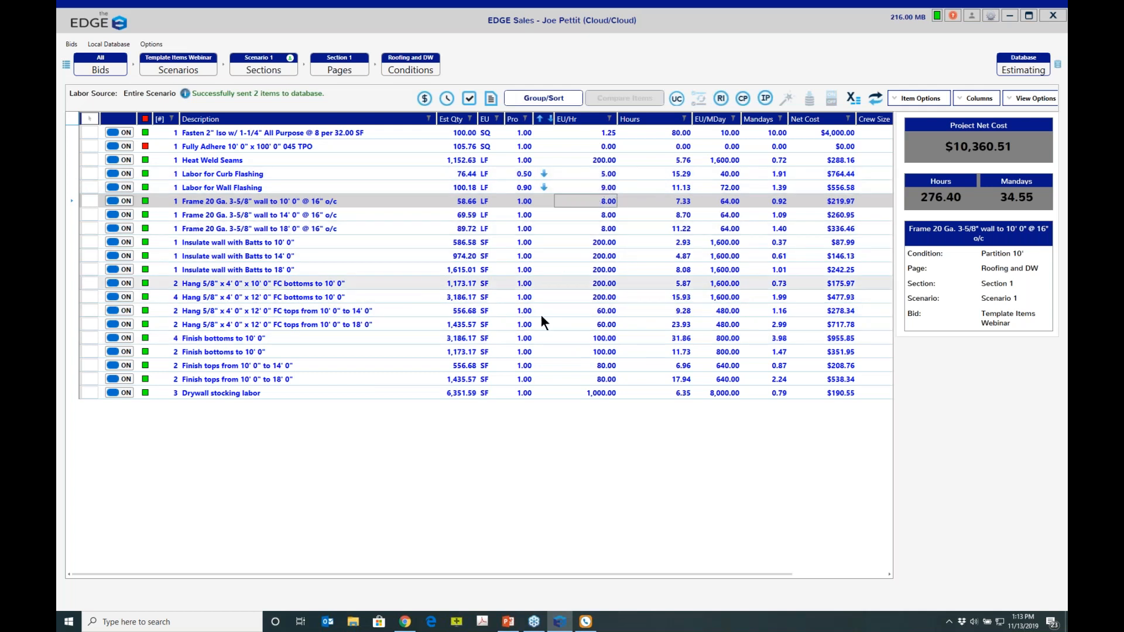
Refresh Labor for Curb Flashing from its estimating database item and compare its EU/Hr with Labor for Wall Flashing.
{"action": "left_click", "coordinate": [370, 174]}
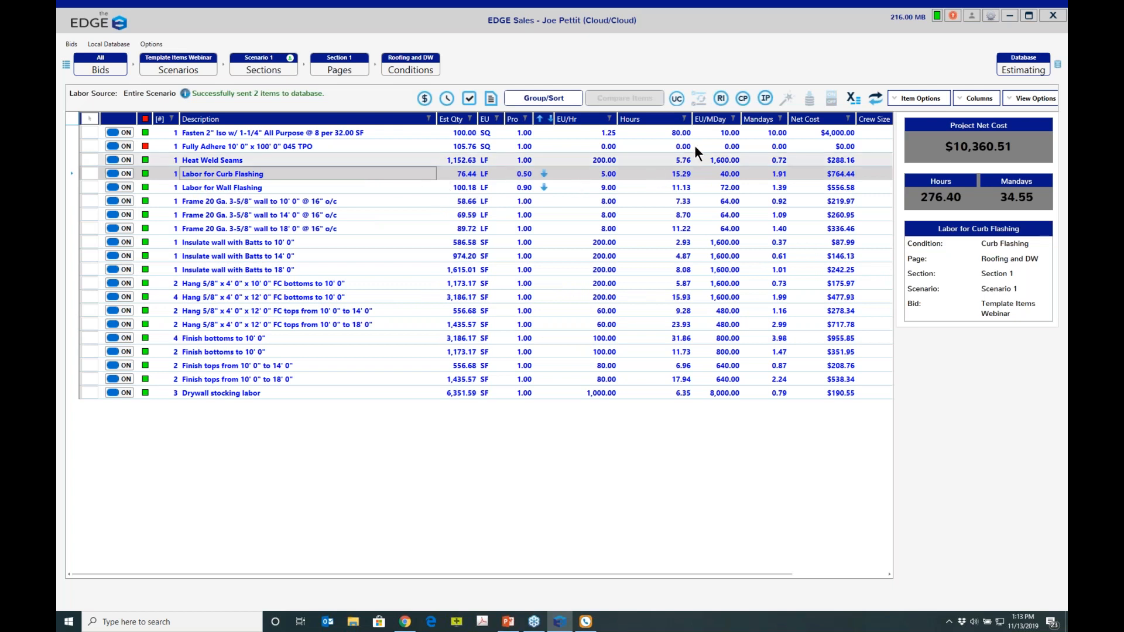
{"action": "left_click", "coordinate": [719, 98]}
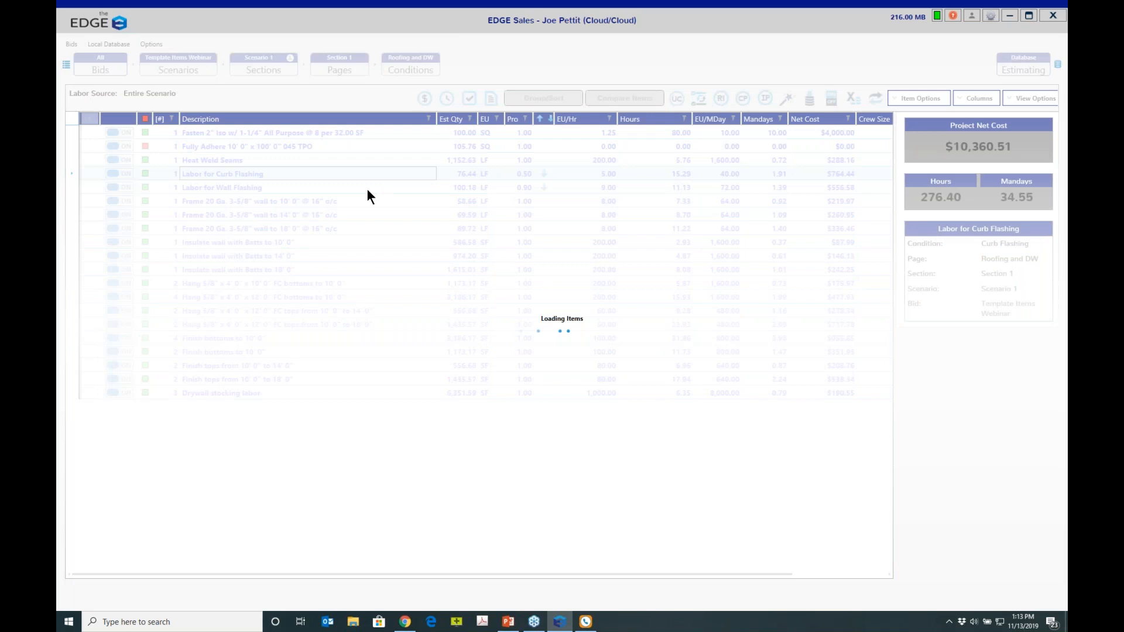
{"action": "left_click", "coordinate": [268, 108]}
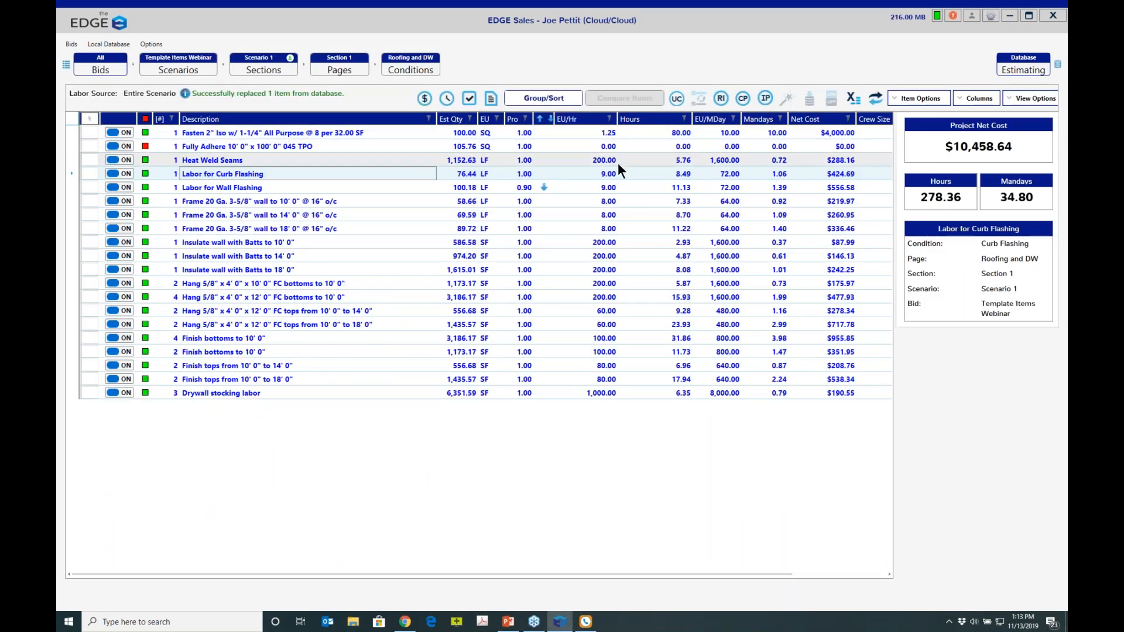
{"action": "left_click", "coordinate": [583, 188]}
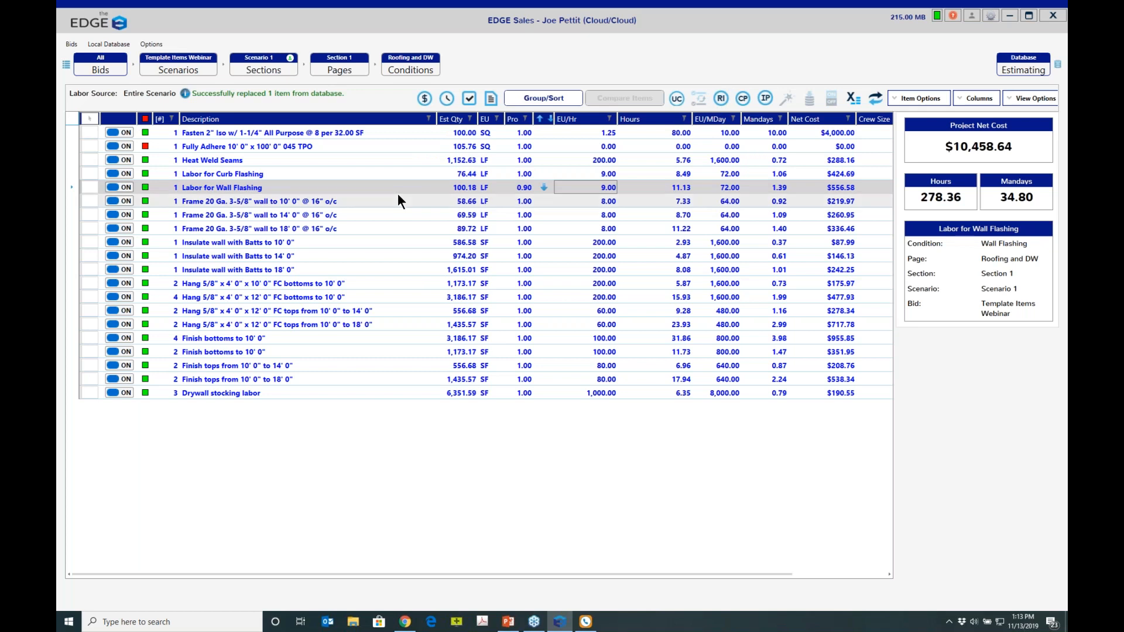
Open the Curb Flashing labor's SPFLLF database item and add a new template for its Production Rate.
{"action": "left_click", "coordinate": [370, 173]}
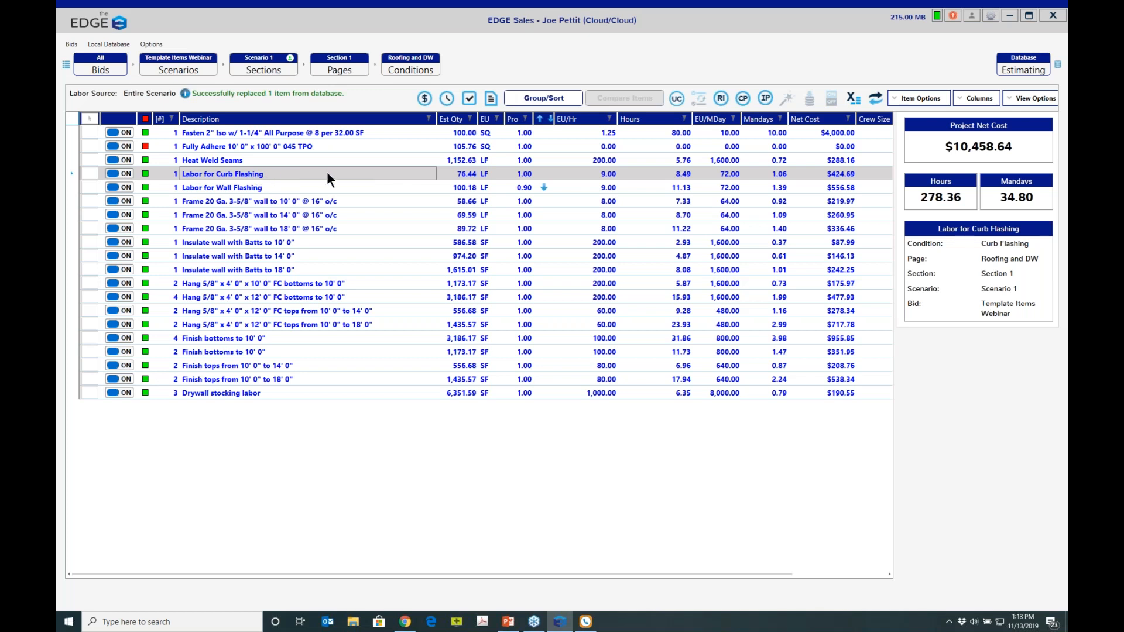
{"action": "left_click", "coordinate": [720, 100]}
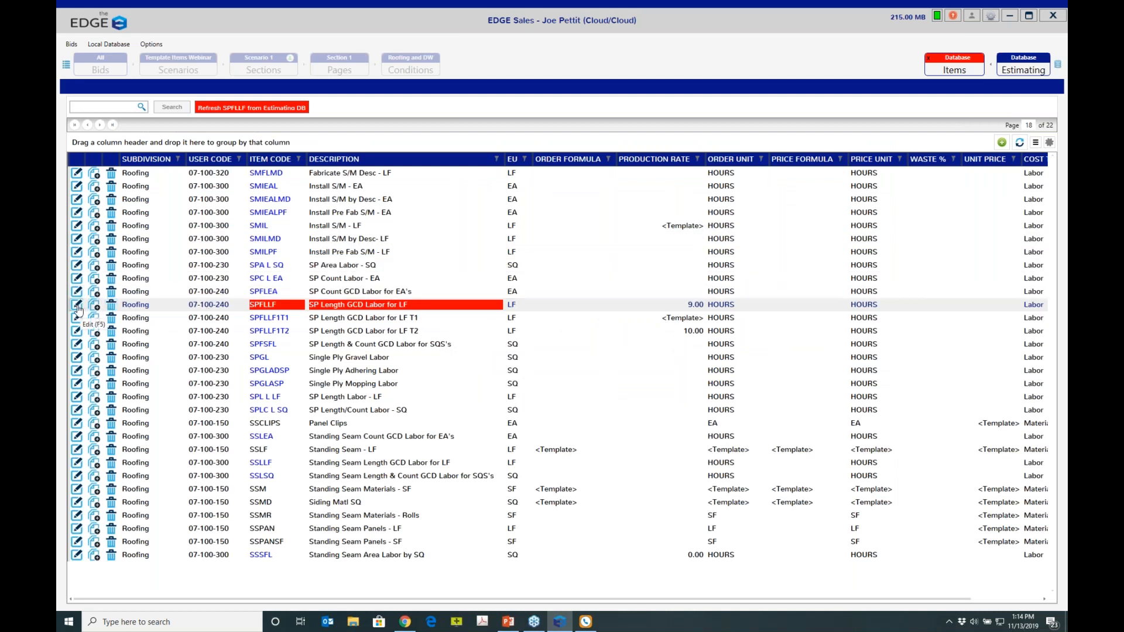
{"action": "left_click", "coordinate": [77, 305]}
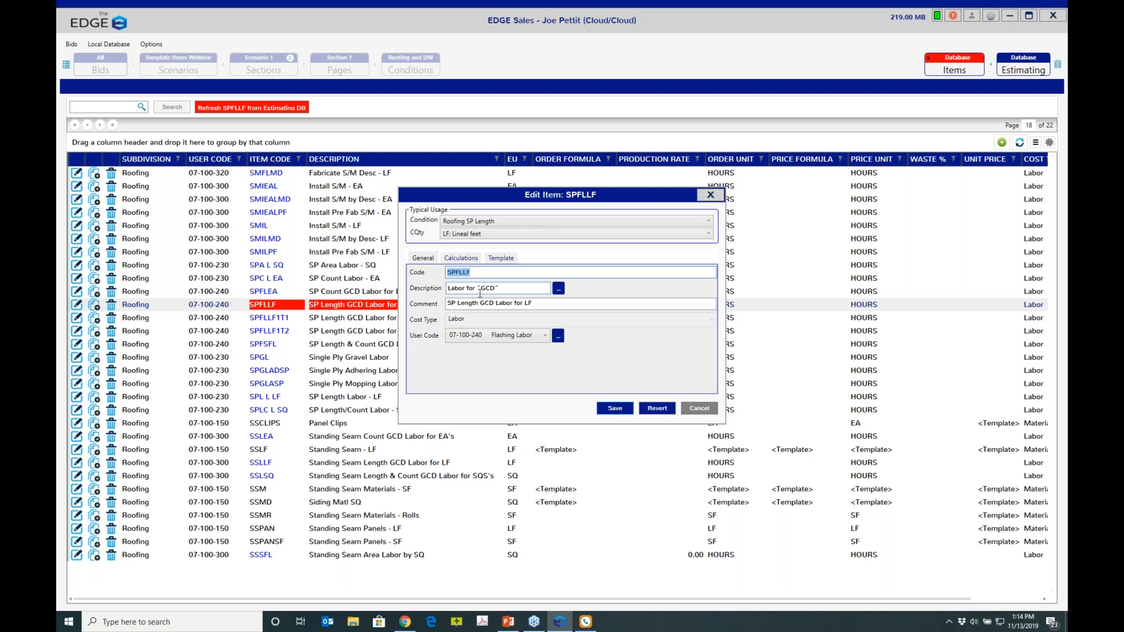
{"action": "left_click", "coordinate": [503, 259]}
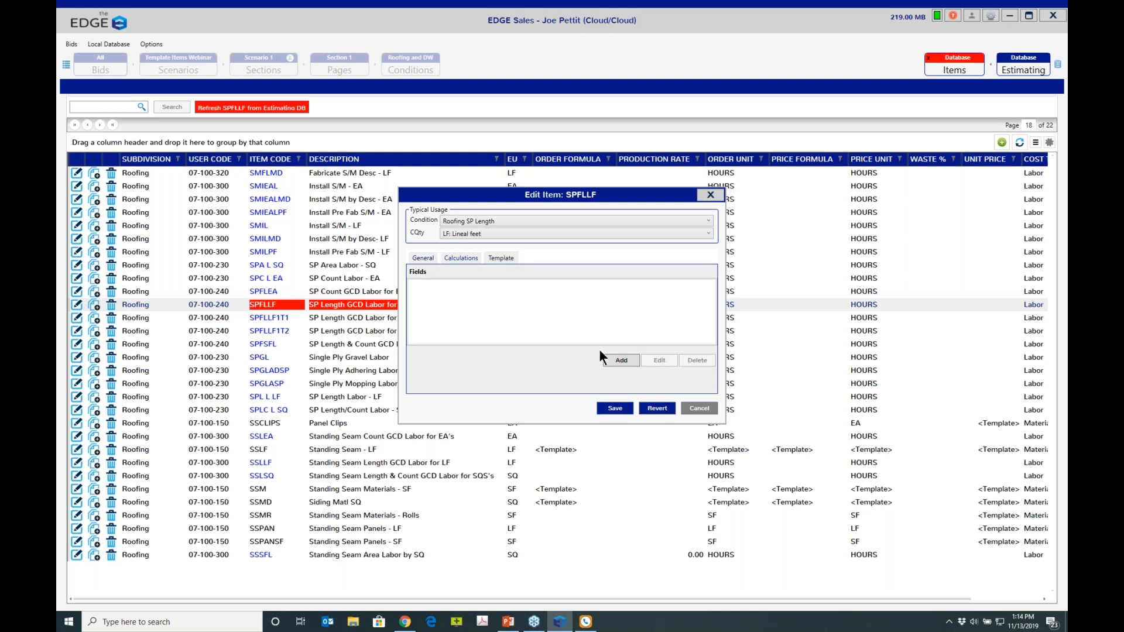
{"action": "left_click", "coordinate": [620, 360]}
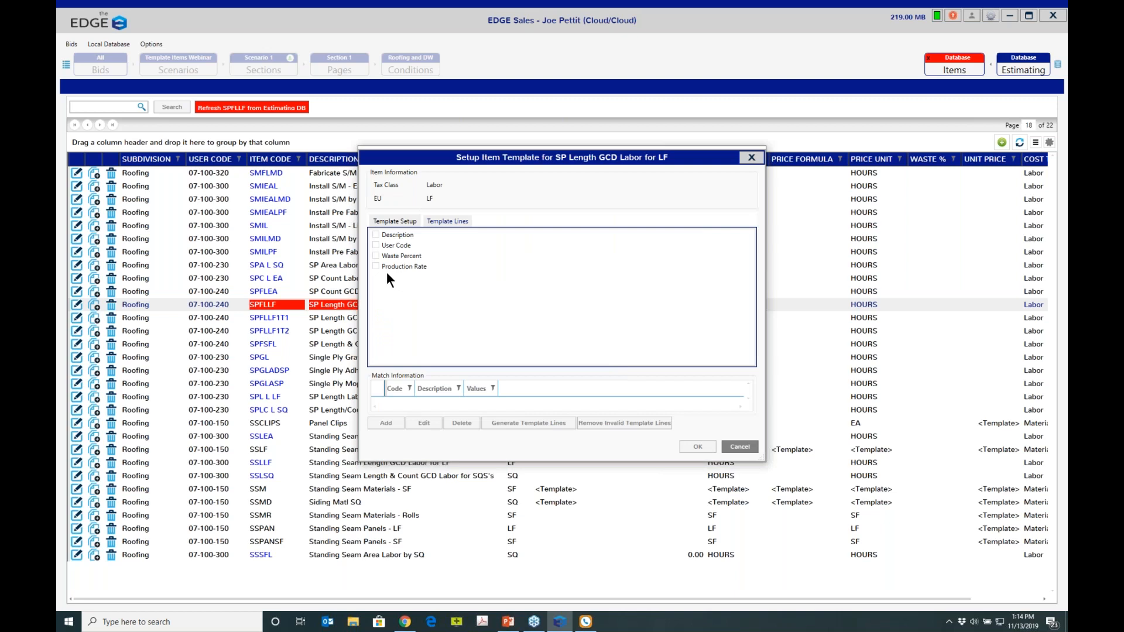
{"action": "left_click", "coordinate": [376, 266]}
Add a tilde match code to the Production Rate template, using Global and ~GCD~ Roofing SP Length Condition Description.
{"action": "left_click", "coordinate": [385, 423]}
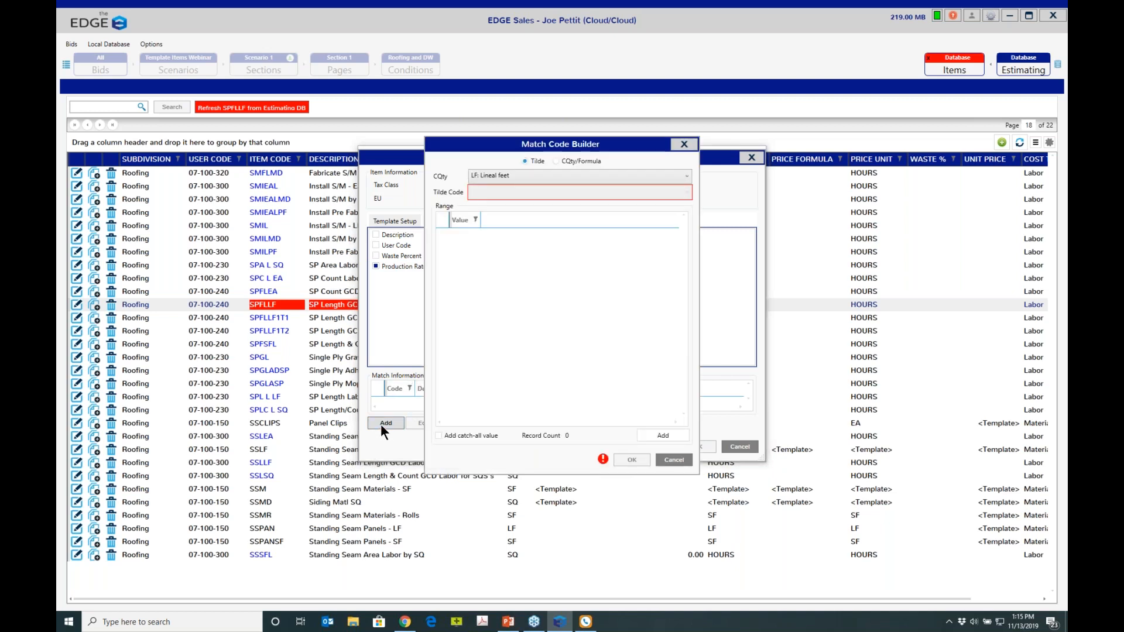
{"action": "left_click", "coordinate": [686, 175]}
{"action": "scroll", "coordinate": [689, 208], "scroll_direction": "up", "scroll_amount": 1}
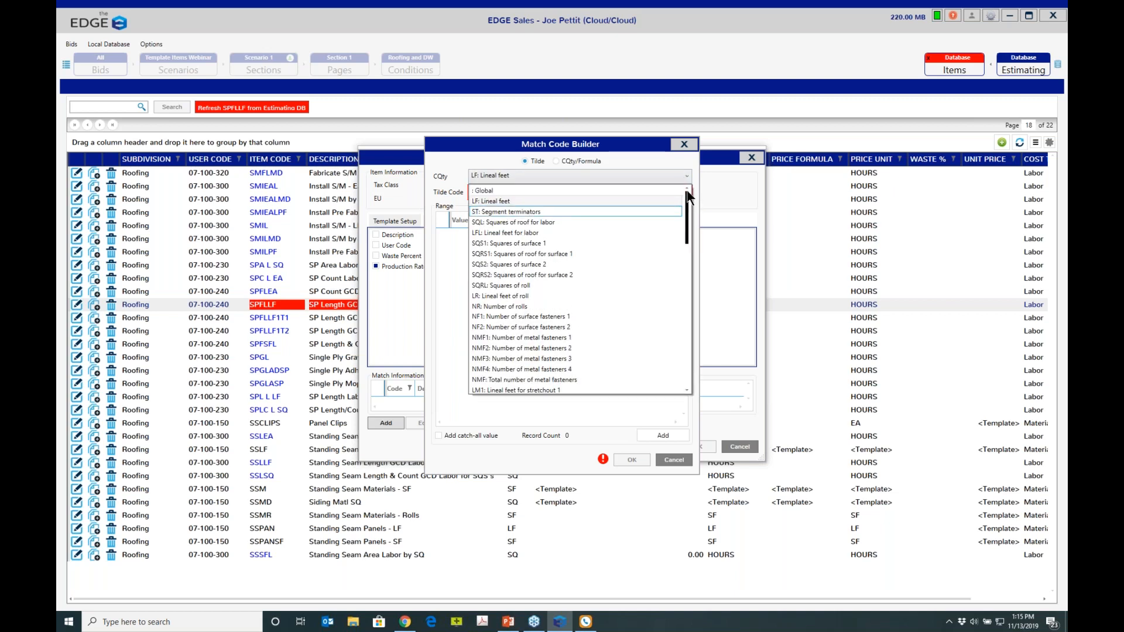
{"action": "left_click", "coordinate": [518, 190]}
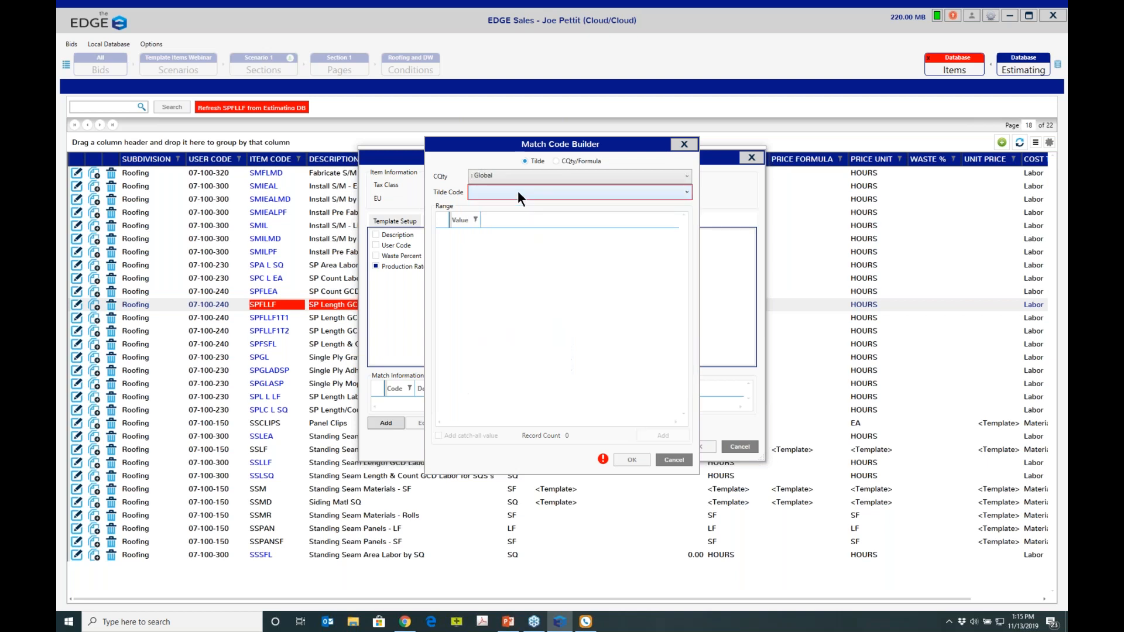
{"action": "left_click", "coordinate": [686, 190]}
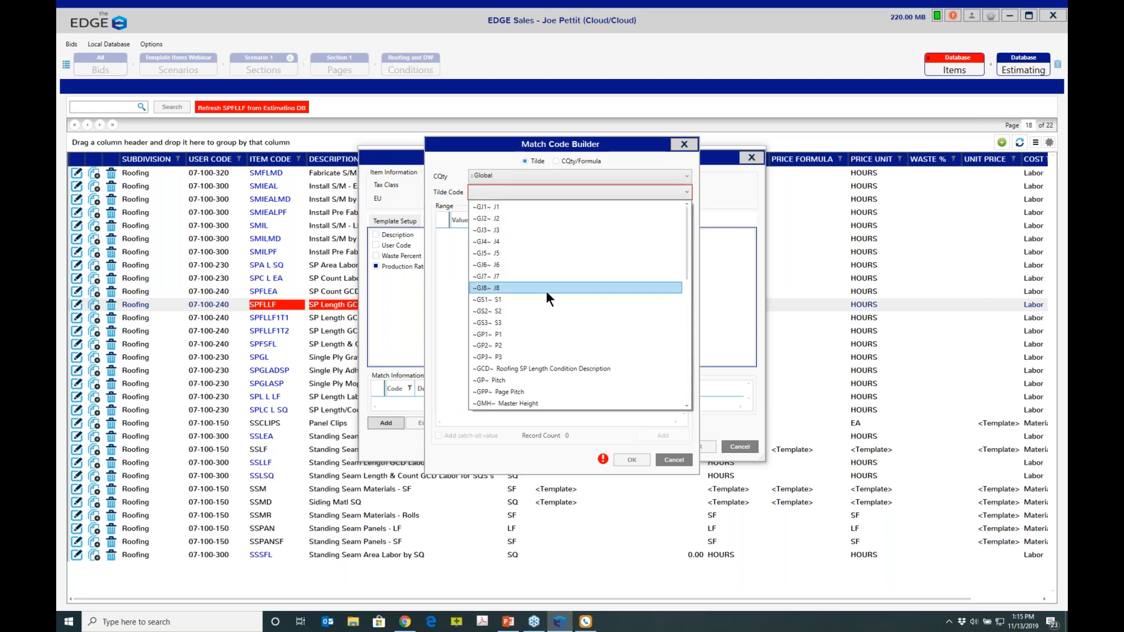
{"action": "left_click", "coordinate": [520, 367]}
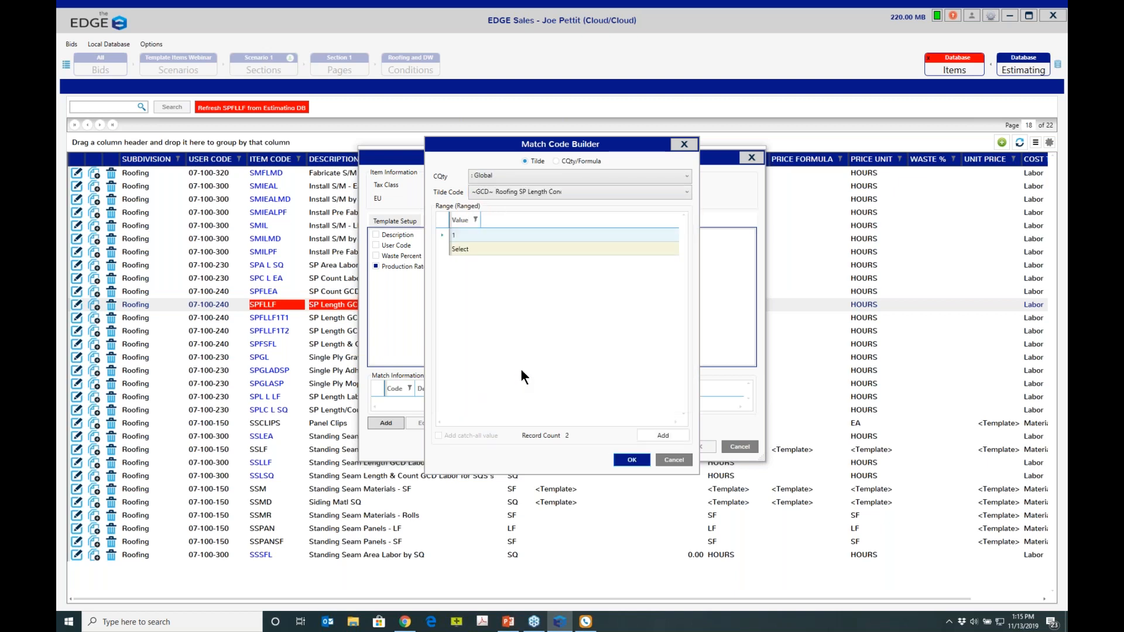
Delete the Select value from the match code's range and add an empty second value, with 1 as the first.
{"action": "left_click", "coordinate": [466, 248]}
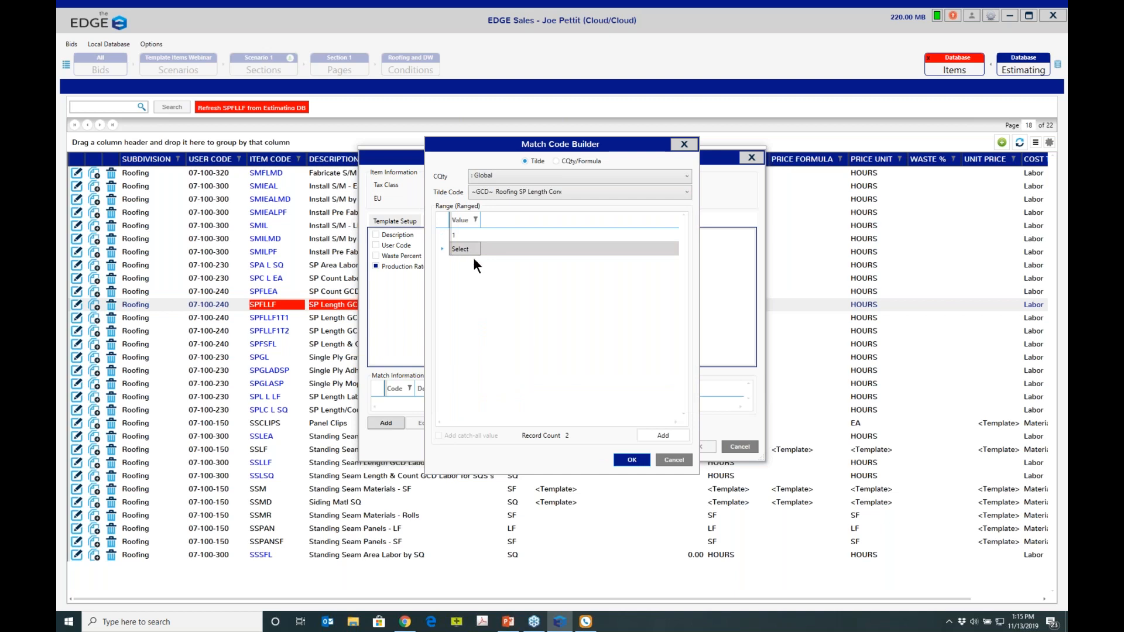
{"action": "key", "text": "Delete"}
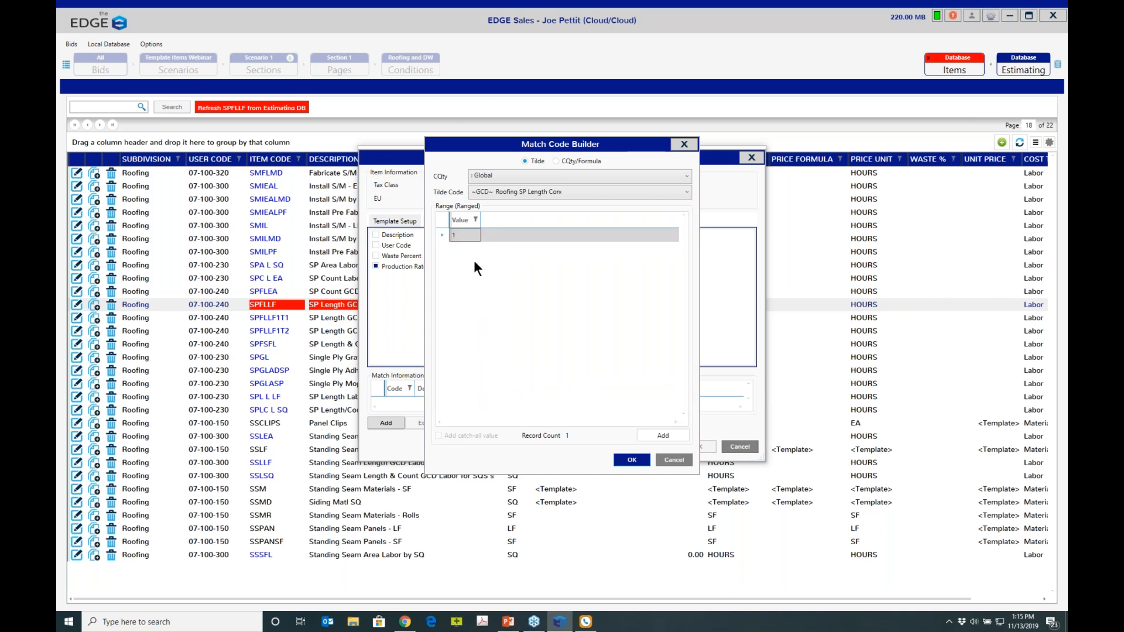
{"action": "left_click", "coordinate": [663, 436]}
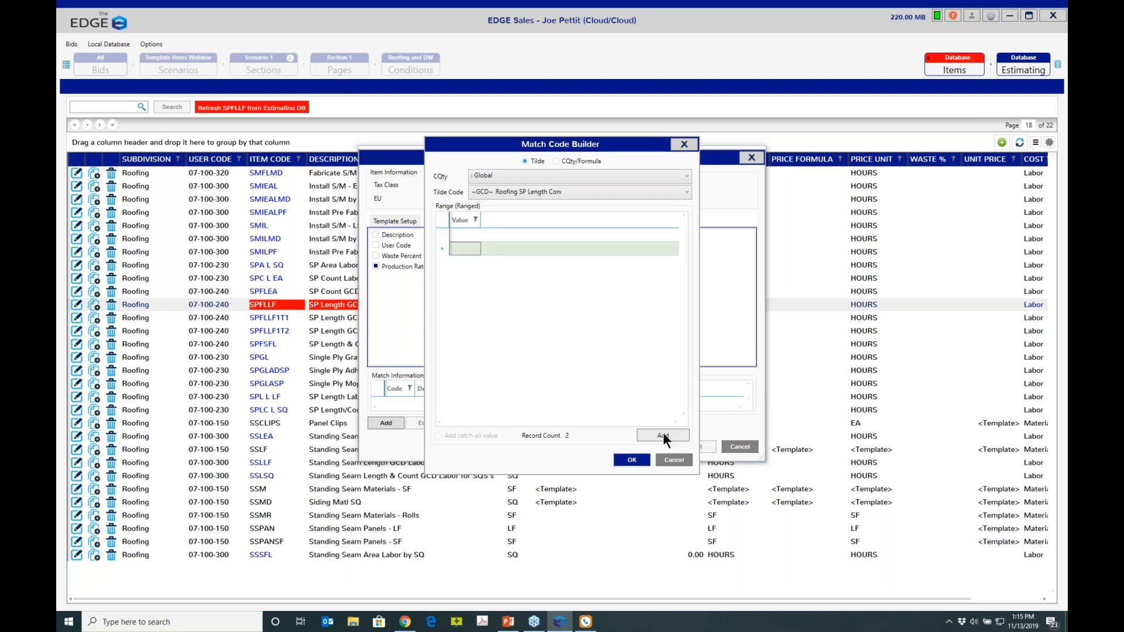
{"action": "left_click", "coordinate": [464, 235]}
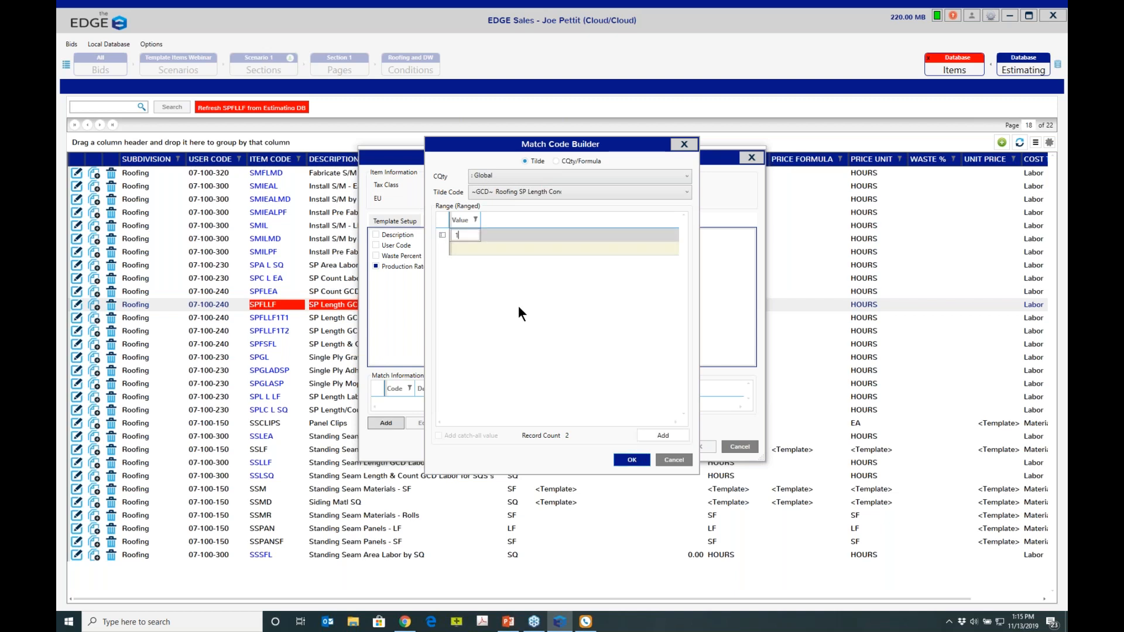
{"action": "left_click", "coordinate": [514, 250]}
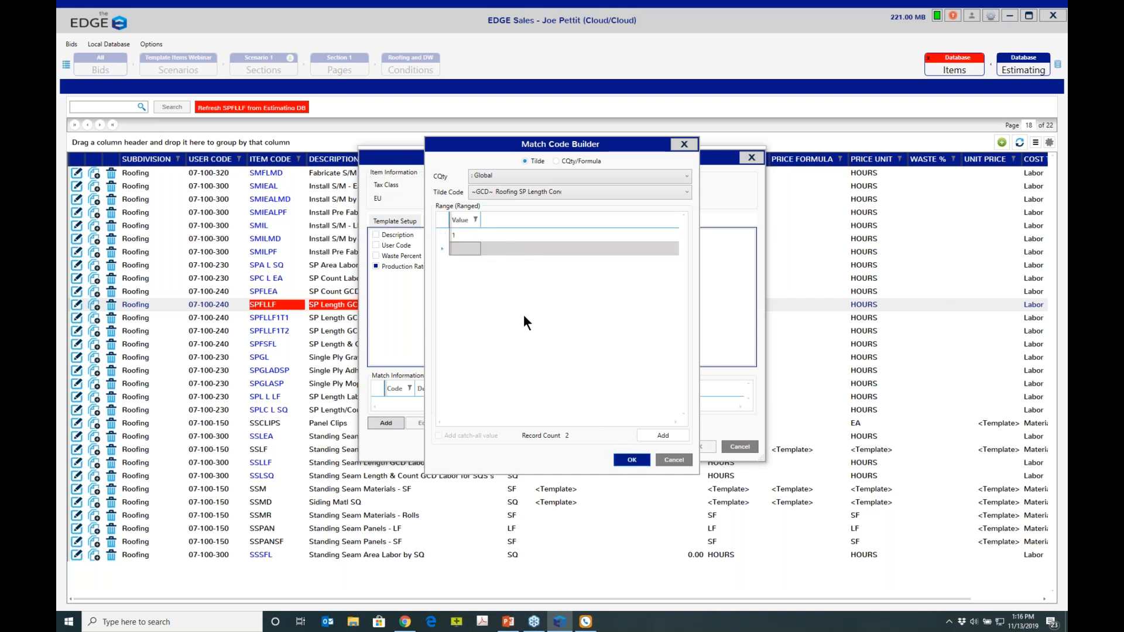
Accept the match code, then save the Production Rate template and the SPFLLF item.
{"action": "left_click", "coordinate": [630, 460]}
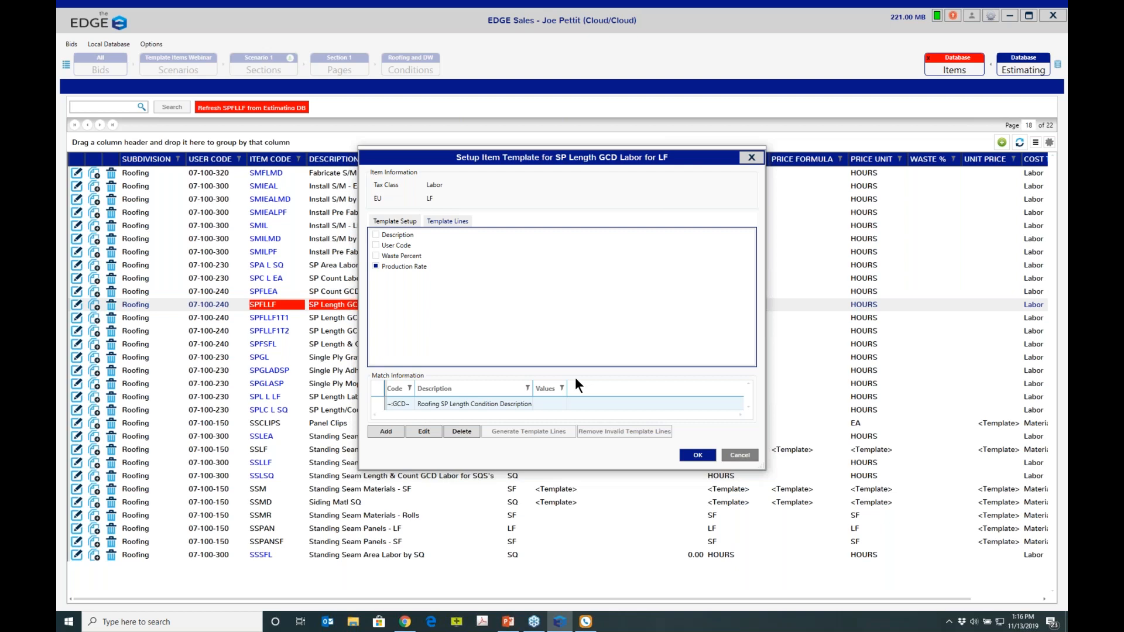
{"action": "left_click", "coordinate": [697, 455]}
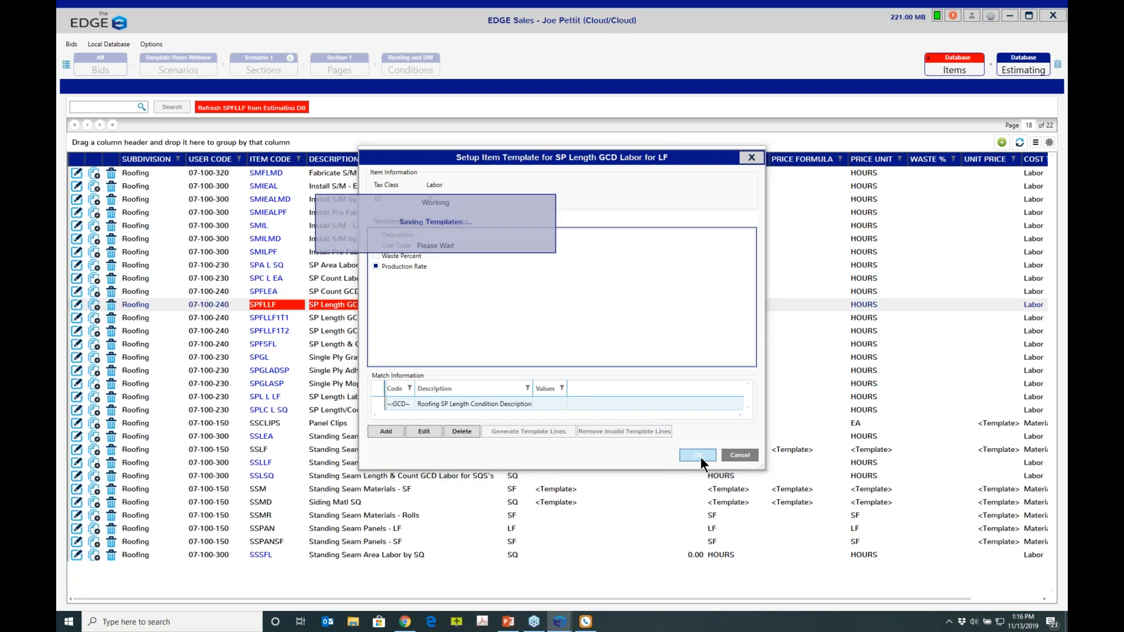
{"action": "left_click", "coordinate": [616, 408]}
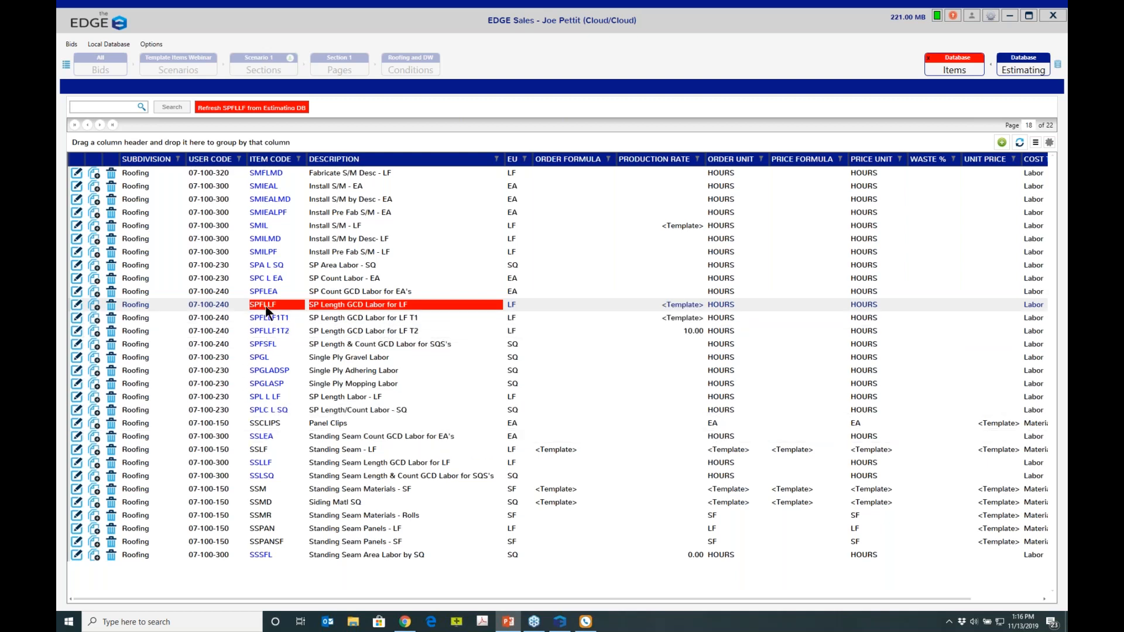
Refresh both Labor for Curb Flashing and Labor for Wall Flashing from the SPFLLF item in the estimating database.
{"action": "left_click", "coordinate": [331, 305]}
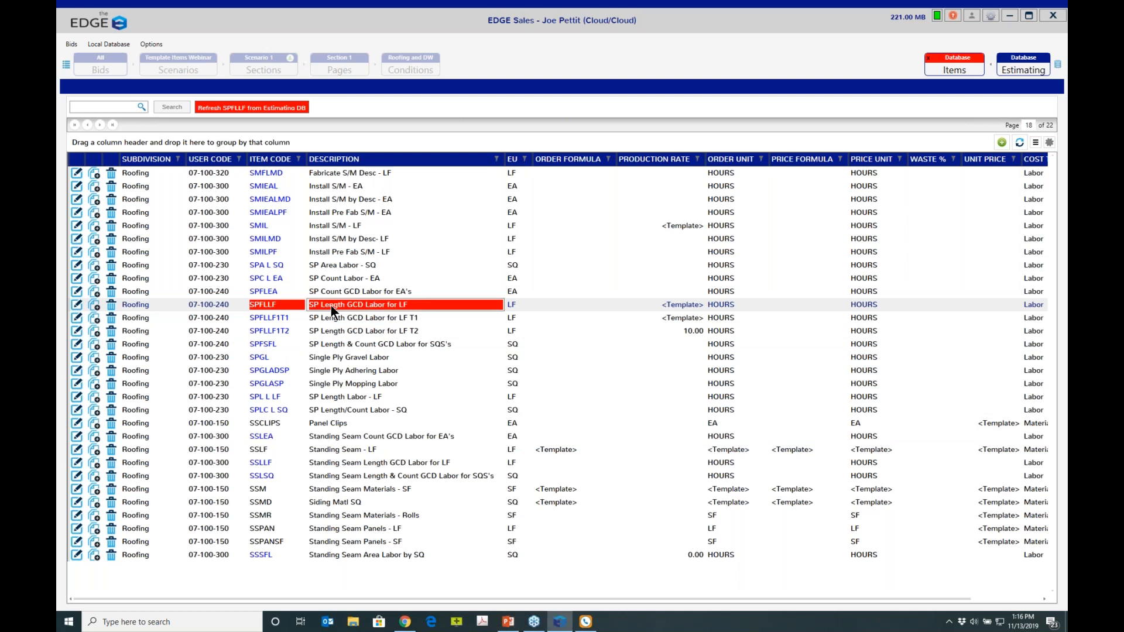
{"action": "left_click", "coordinate": [230, 107]}
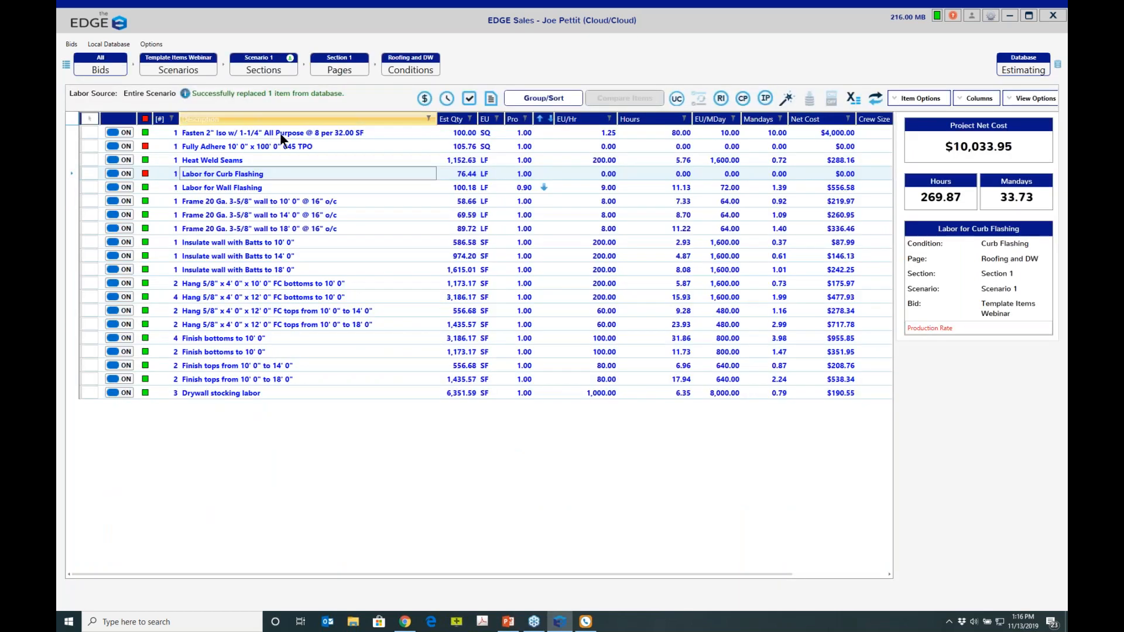
{"action": "left_click", "coordinate": [284, 189]}
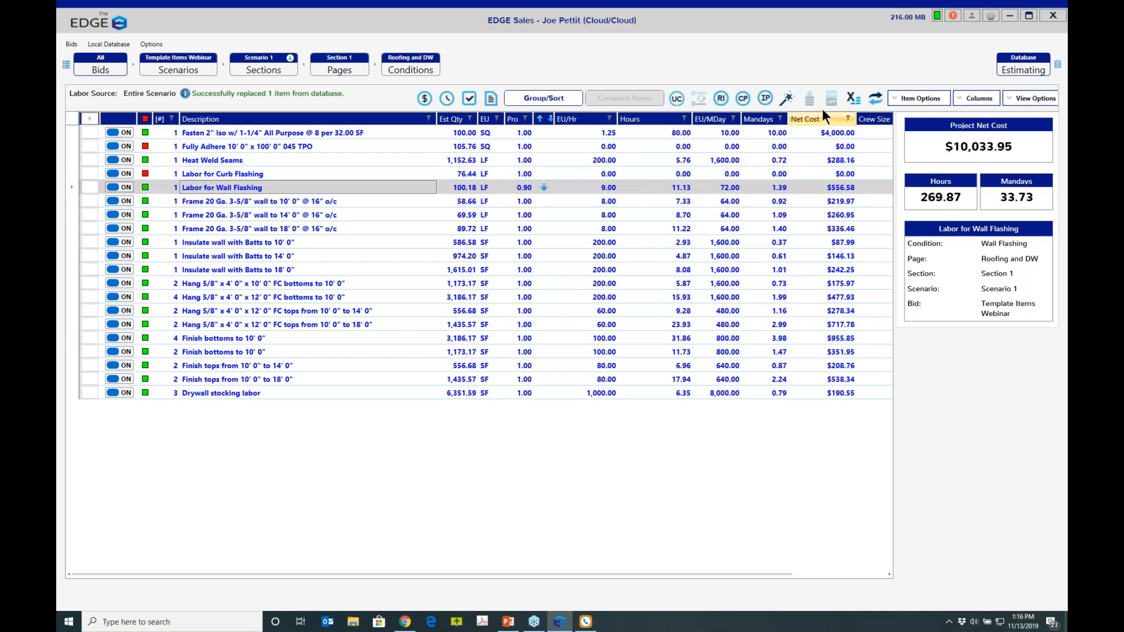
{"action": "left_click", "coordinate": [721, 99]}
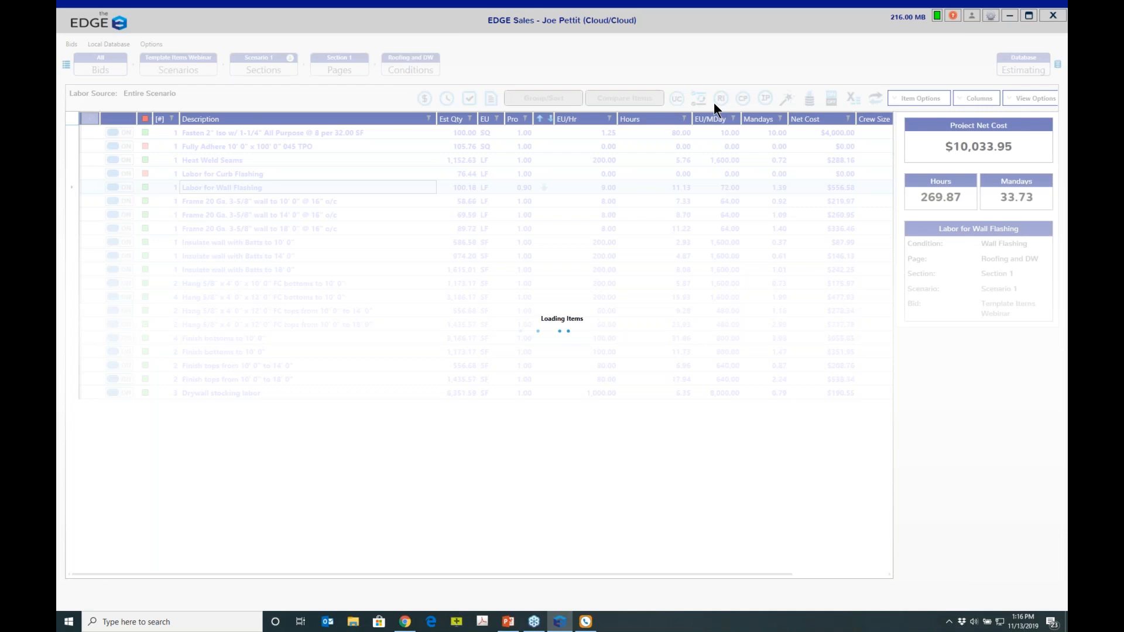
{"action": "left_click", "coordinate": [266, 107]}
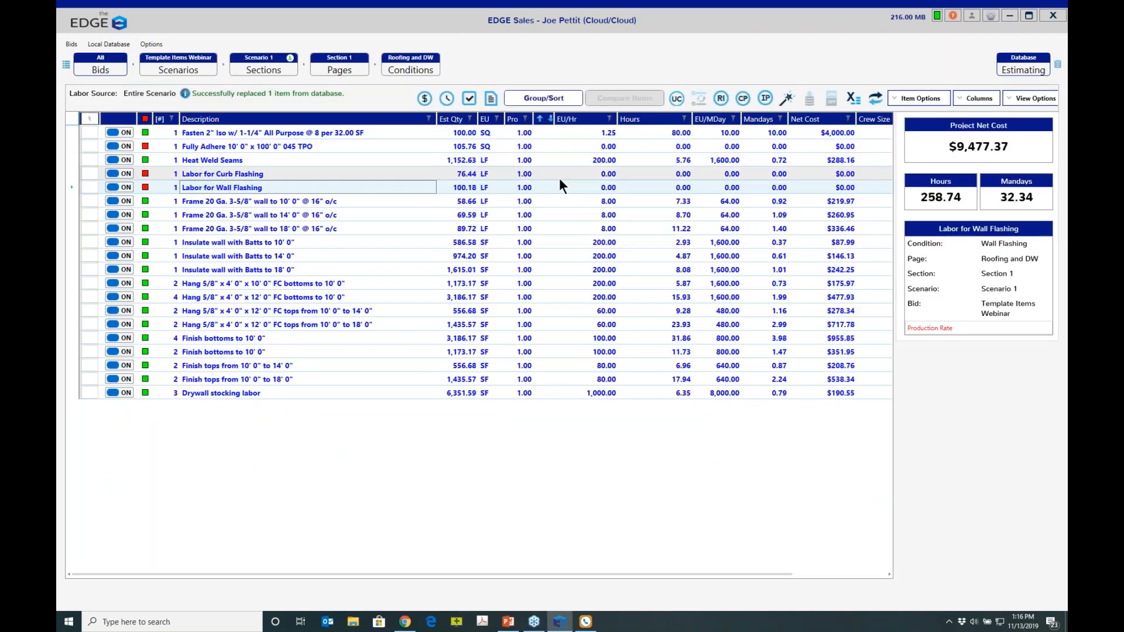
Set EU/Hr to 5 for Labor for Curb Flashing and 10 for Labor for Wall Flashing.
{"action": "left_click", "coordinate": [597, 175]}
{"action": "type", "text": "5"}
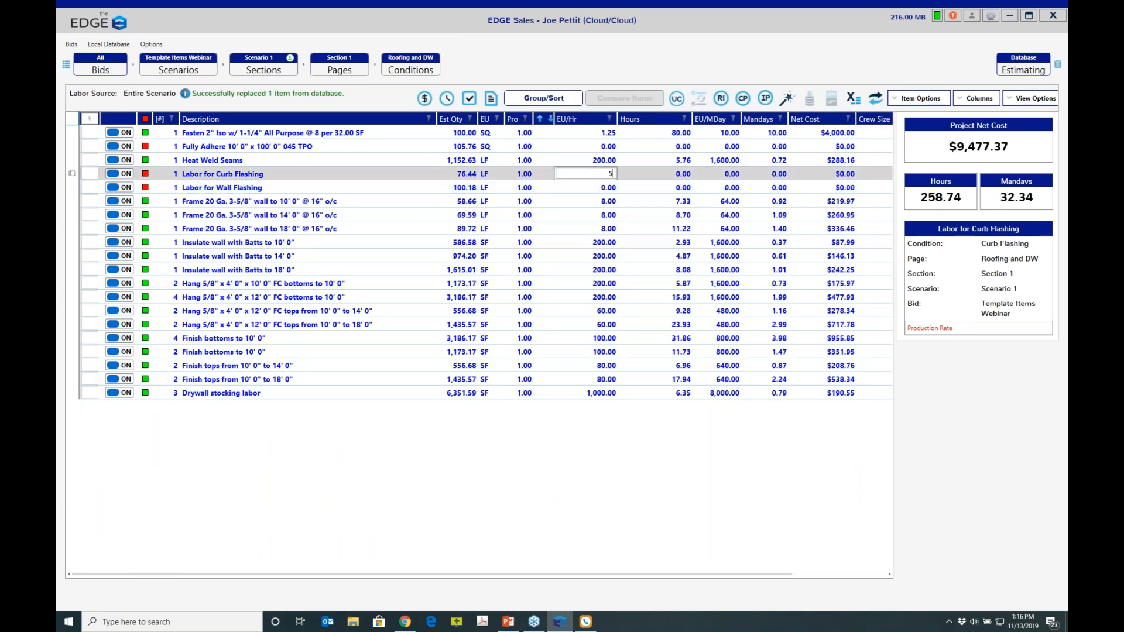
{"action": "key", "text": "Return"}
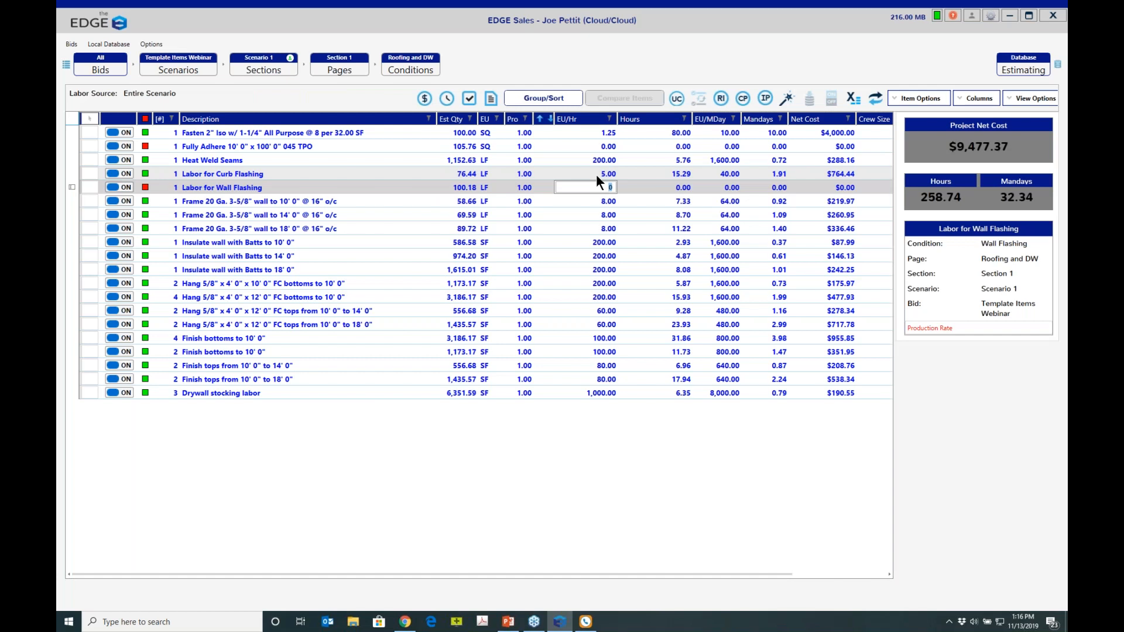
{"action": "key", "text": "Return"}
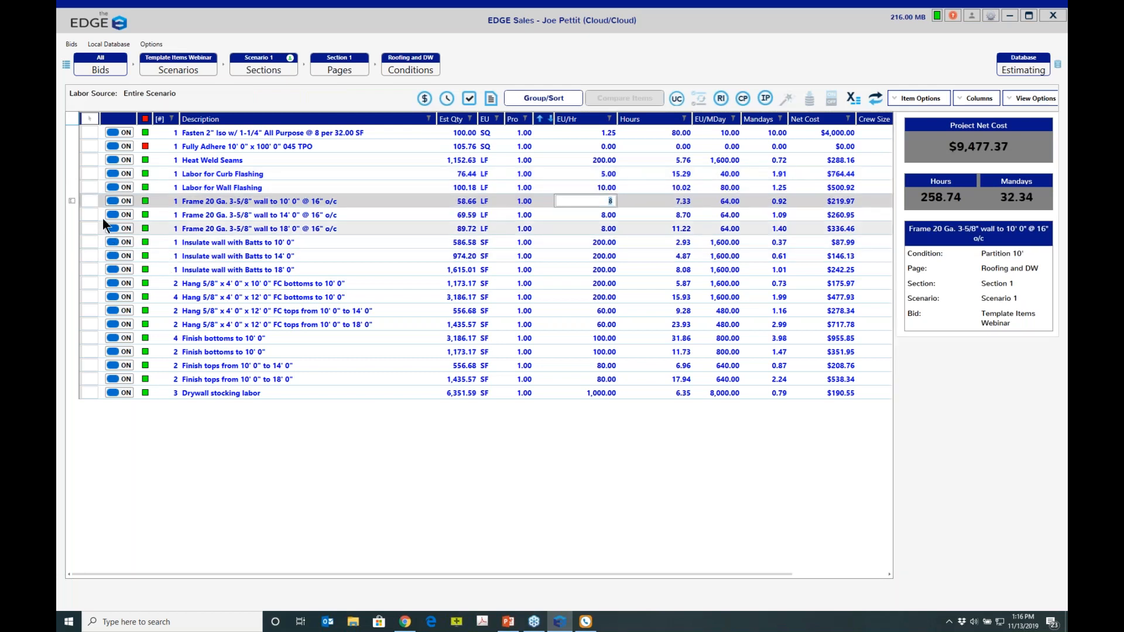
{"action": "type", "text": "8"}
Select the Curb Flashing and Wall Flashing labor items and send only their Production Rate to the database.
{"action": "left_click_drag", "start_coordinate": [89, 174], "coordinate": [90, 187]}
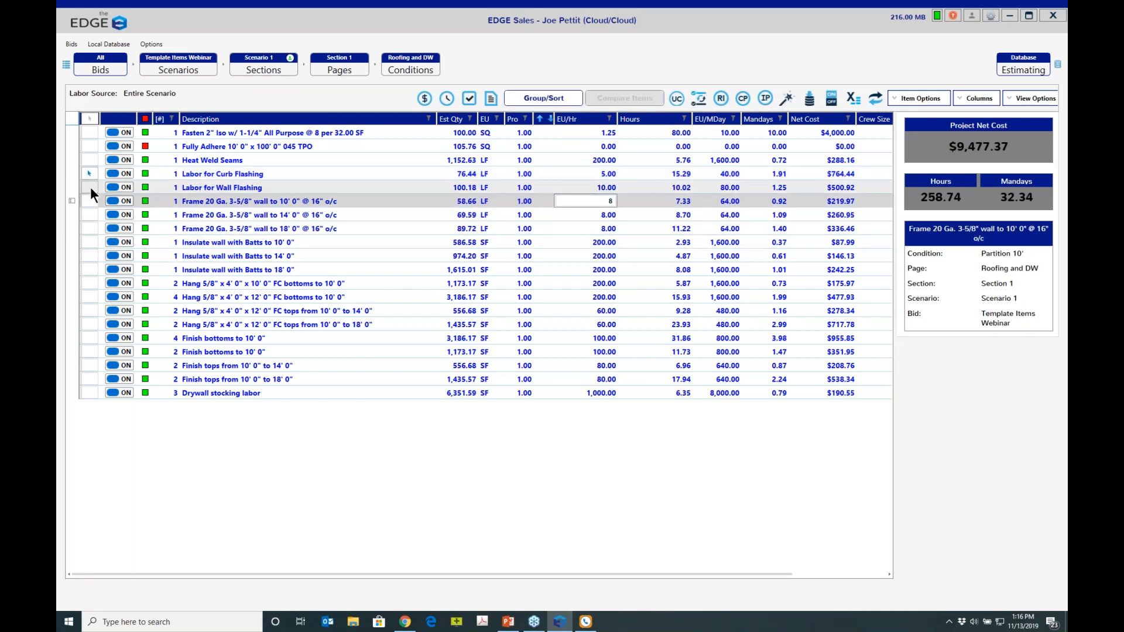
{"action": "left_click", "coordinate": [808, 103]}
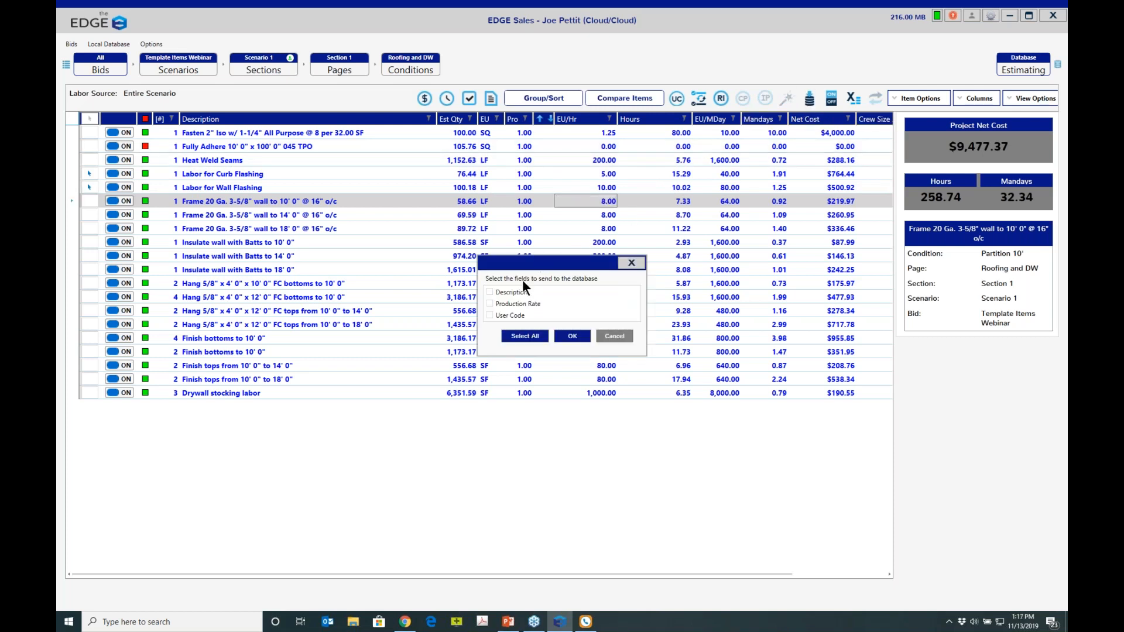
{"action": "left_click", "coordinate": [489, 303]}
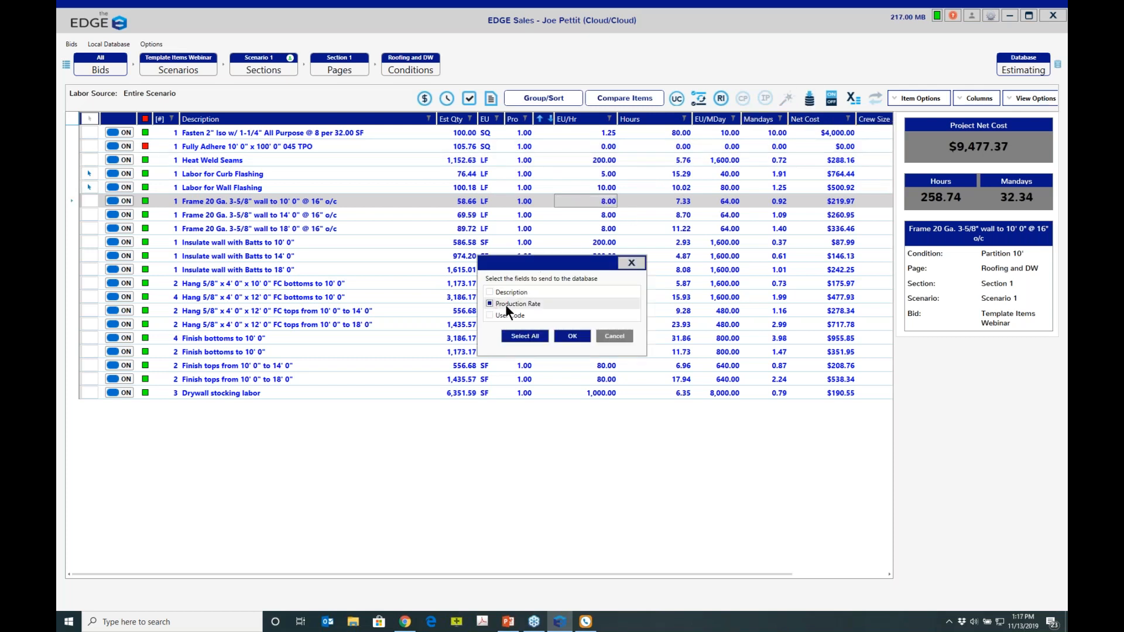
{"action": "left_click", "coordinate": [568, 332]}
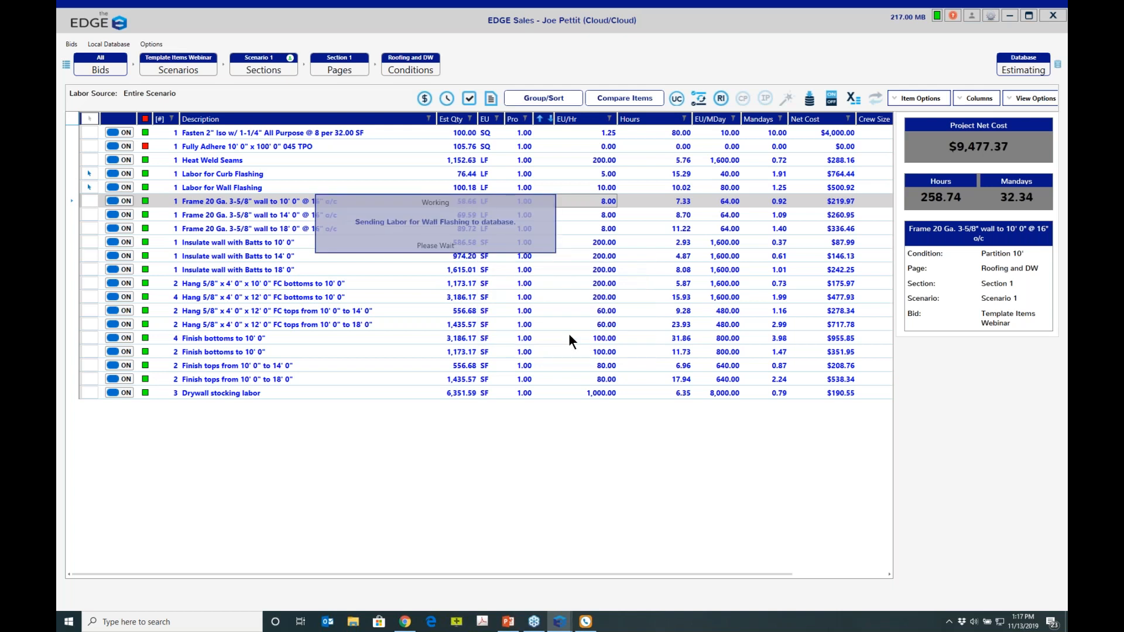
Refresh Labor for Curb Flashing from its SPFLLF item in the estimating database.
{"action": "left_click", "coordinate": [586, 174]}
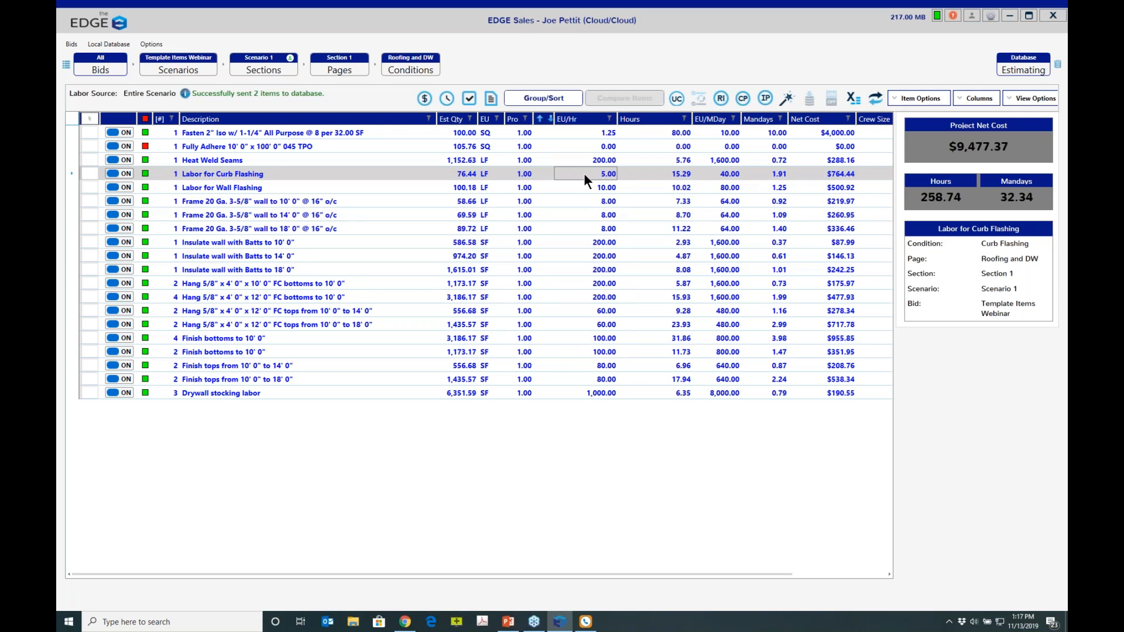
{"action": "left_click", "coordinate": [719, 97]}
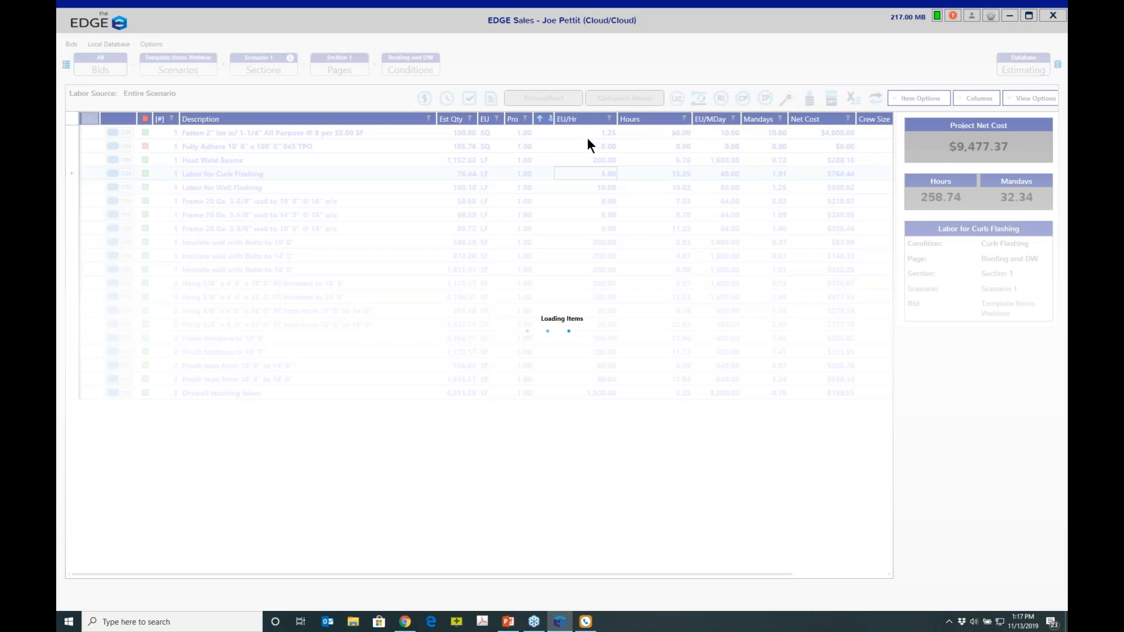
{"action": "left_click", "coordinate": [240, 108]}
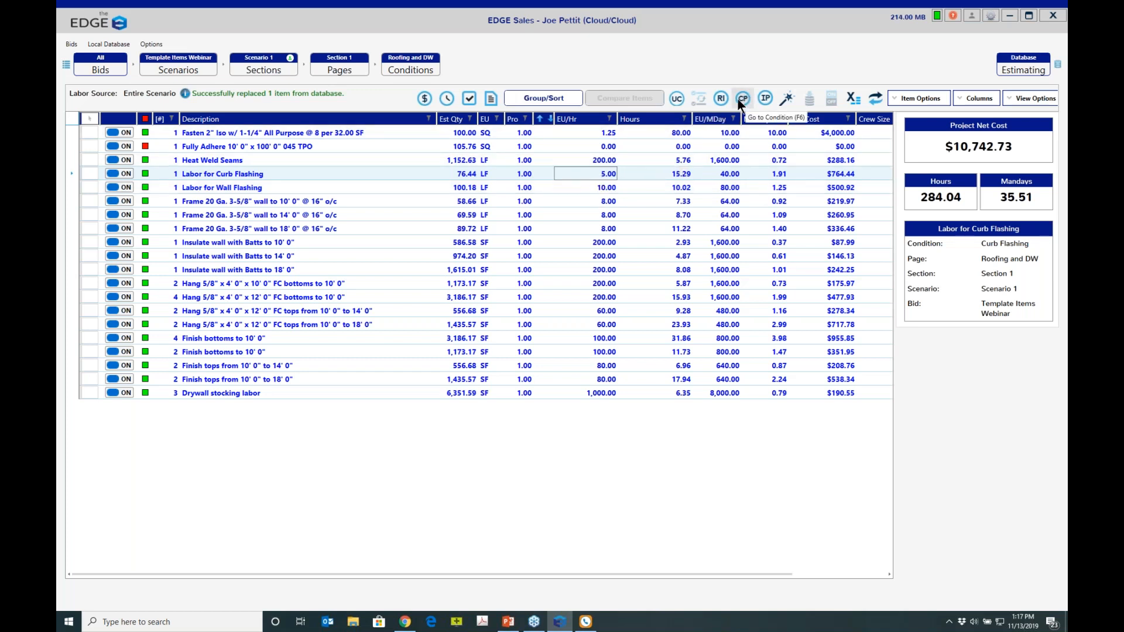
Open the SPFLLF item's Production Rate template, examine its template lines for each condition, and close without saving.
{"action": "left_click", "coordinate": [721, 99]}
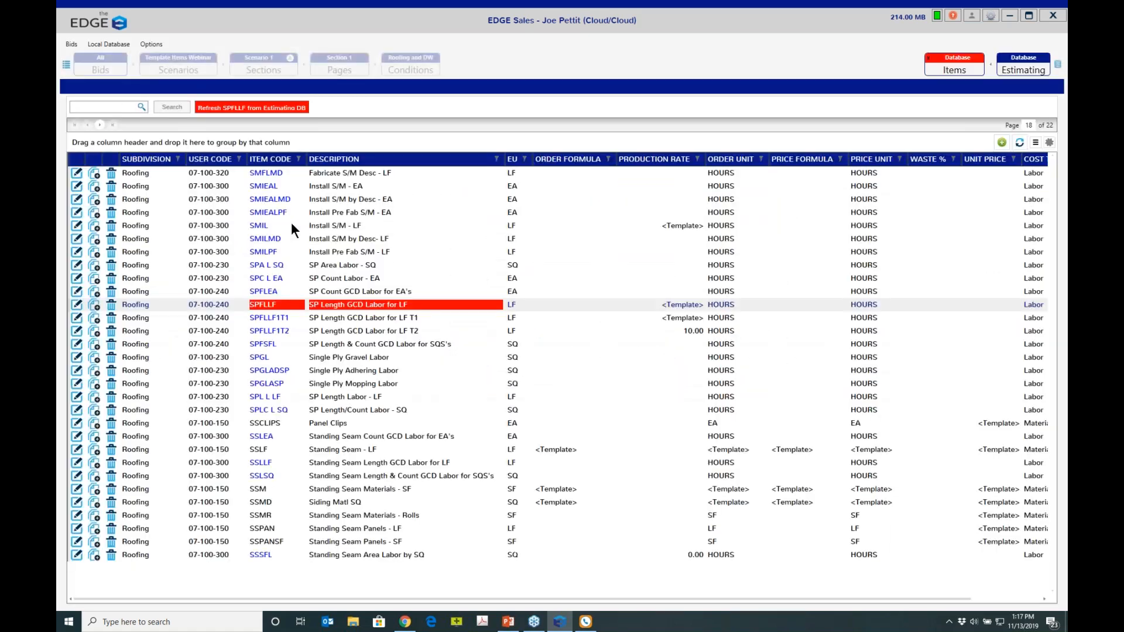
{"action": "left_click", "coordinate": [77, 305]}
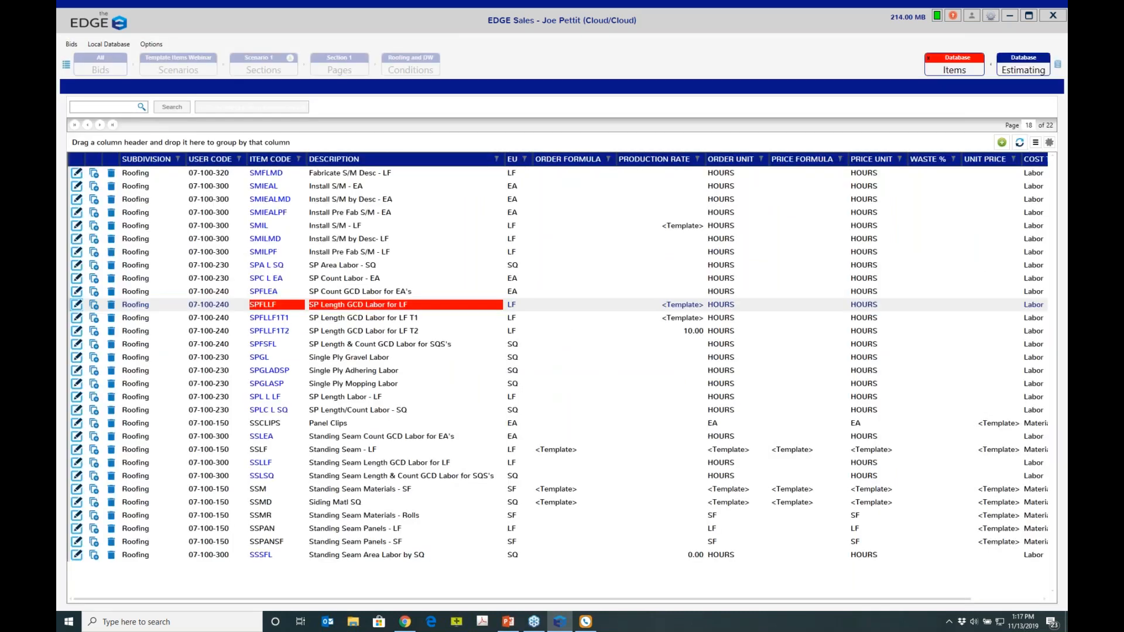
{"action": "left_click", "coordinate": [504, 258]}
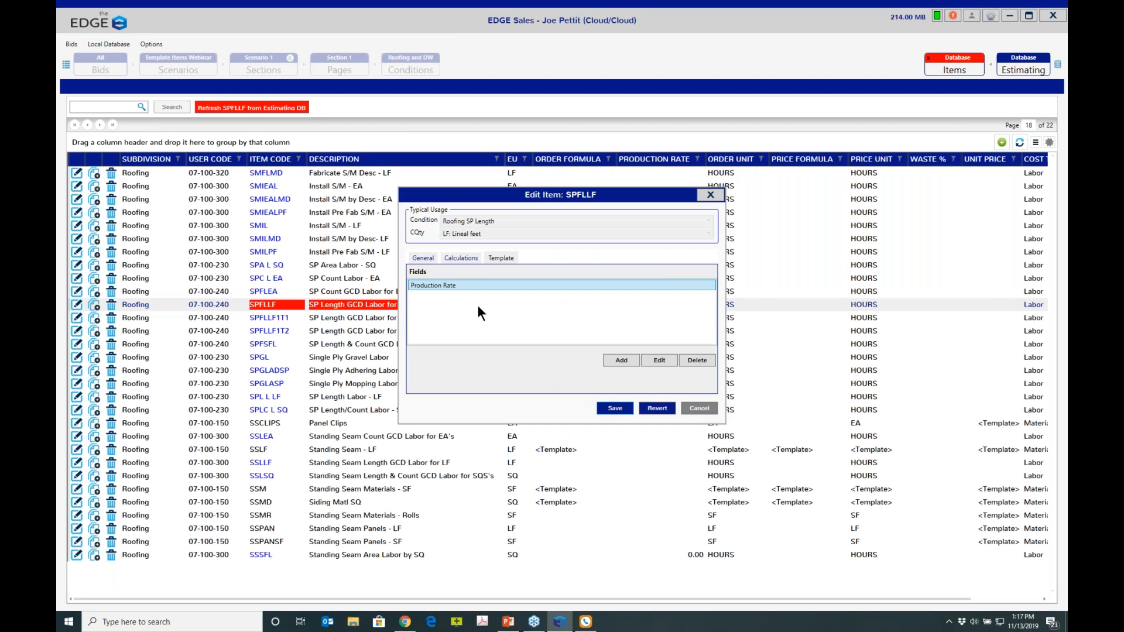
{"action": "left_click", "coordinate": [656, 359]}
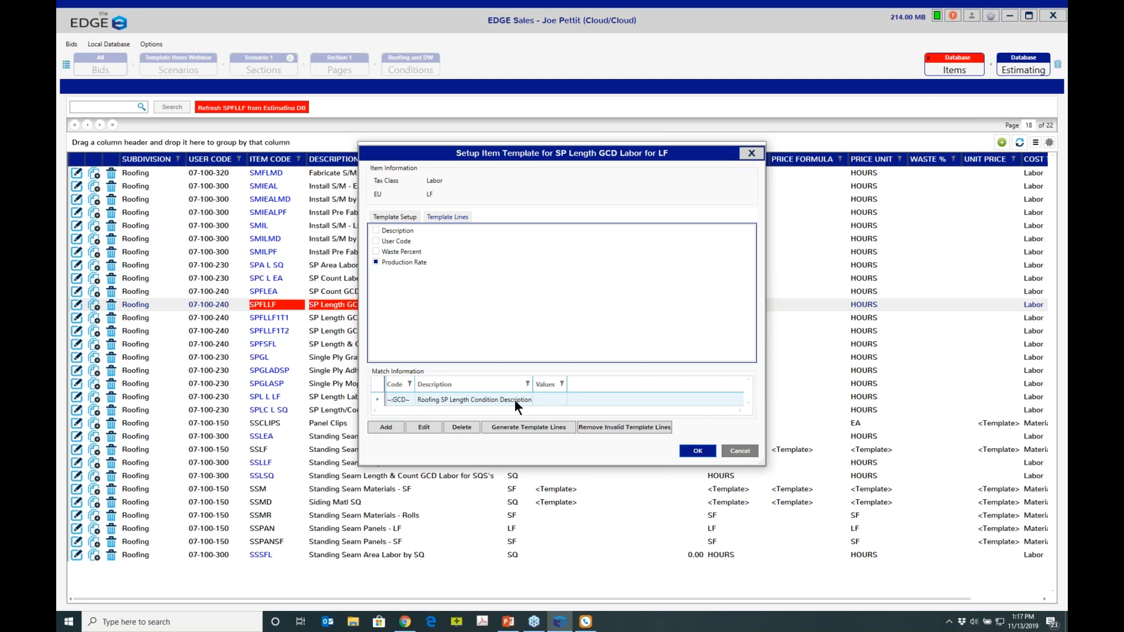
{"action": "left_click", "coordinate": [447, 215]}
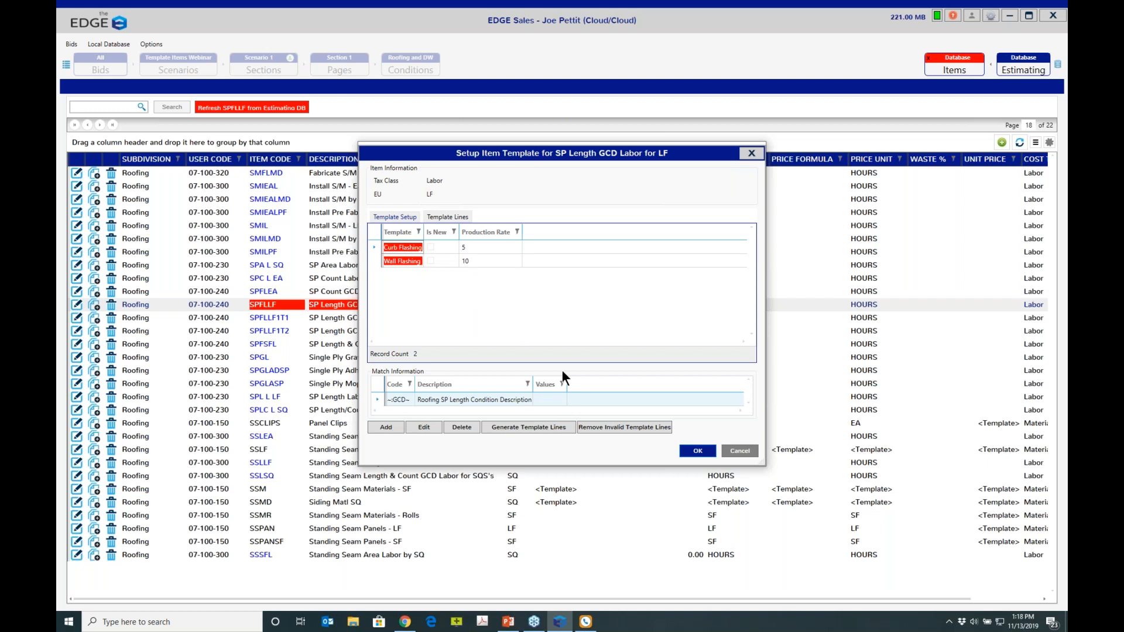
{"action": "left_click", "coordinate": [746, 451]}
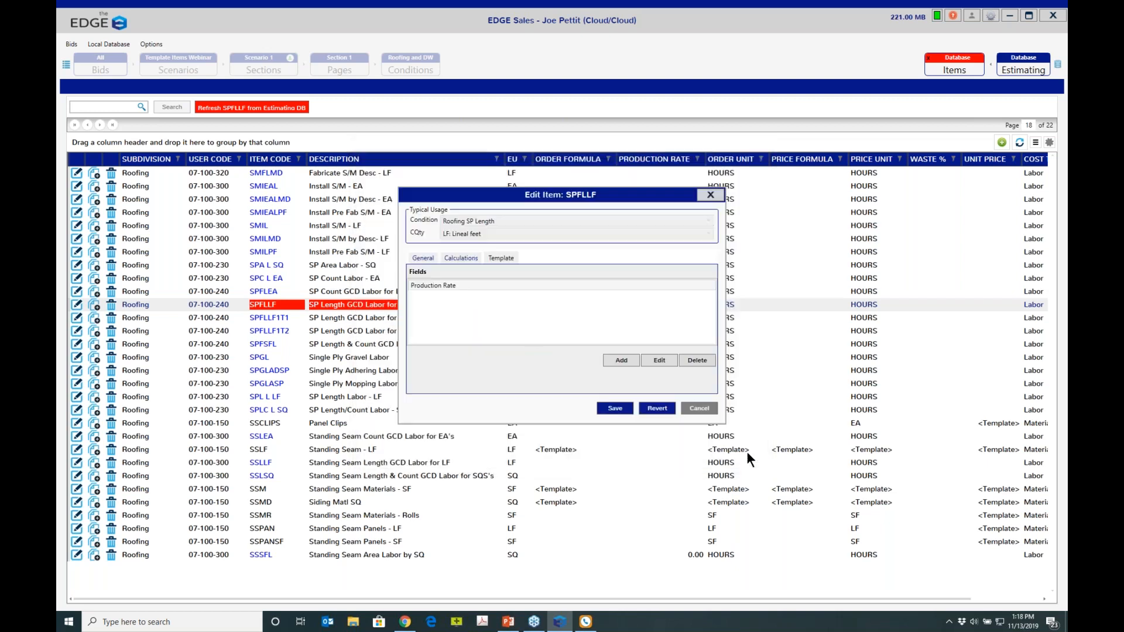
{"action": "left_click", "coordinate": [712, 195]}
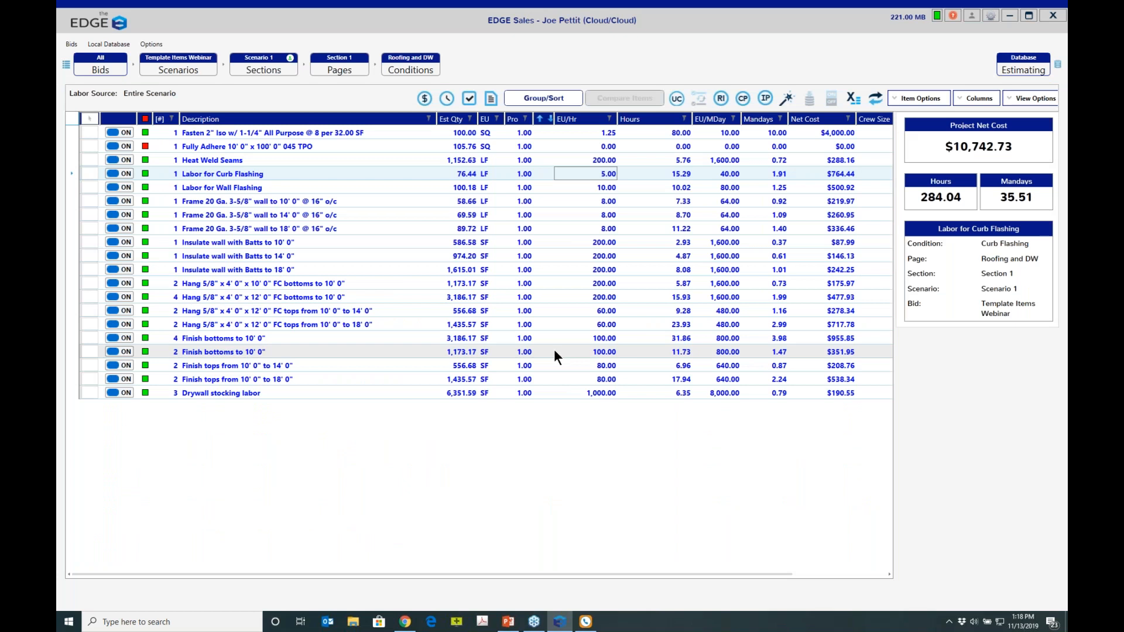
Open the FRWALF database item behind the 10' 0" framing labor and start a template for its Production Rate.
{"action": "left_click", "coordinate": [343, 202]}
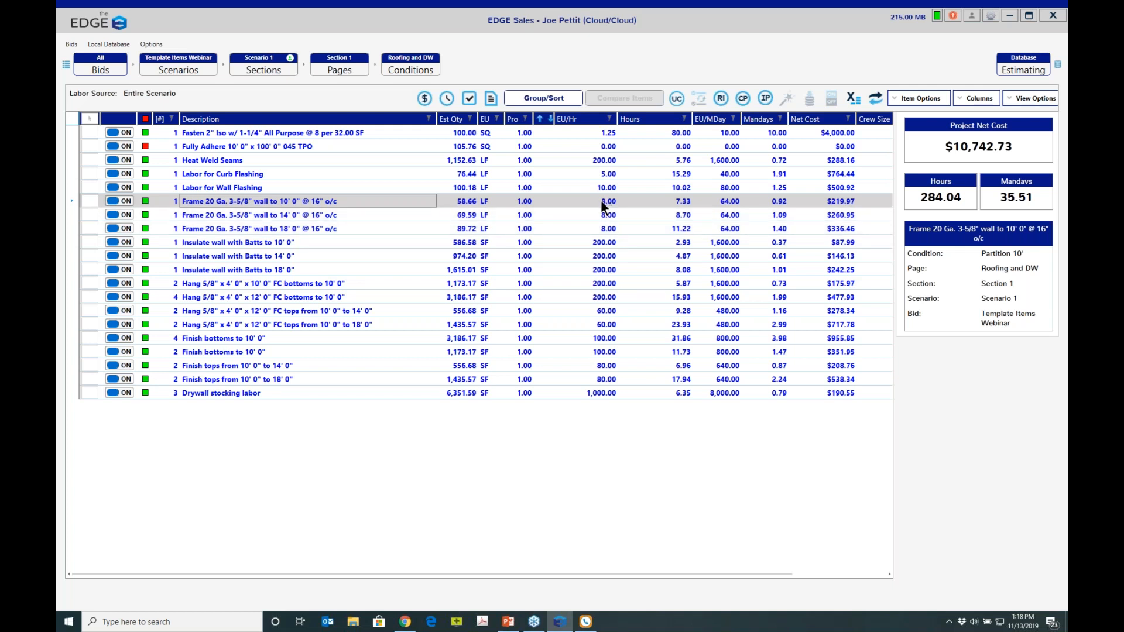
{"action": "left_click", "coordinate": [721, 101]}
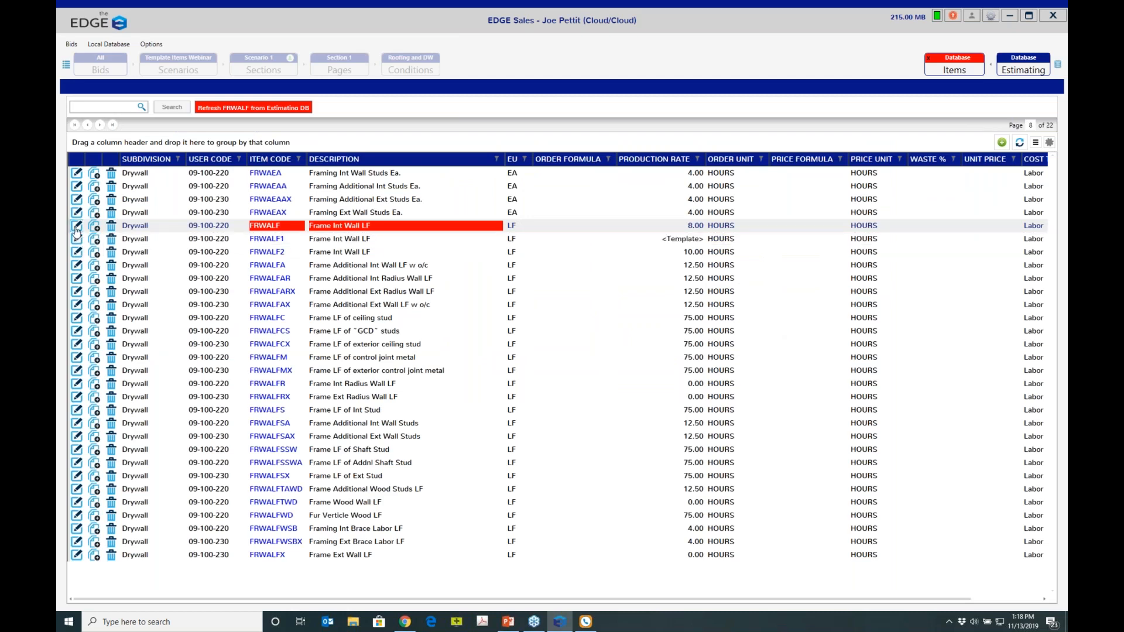
{"action": "left_click", "coordinate": [76, 227]}
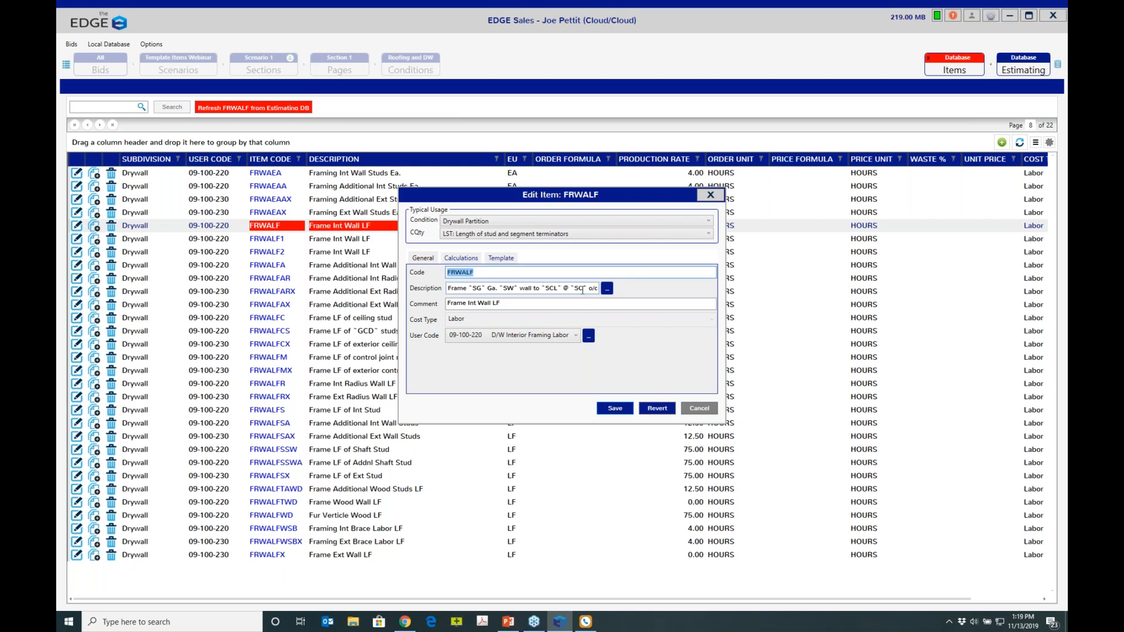
{"action": "left_click", "coordinate": [497, 257]}
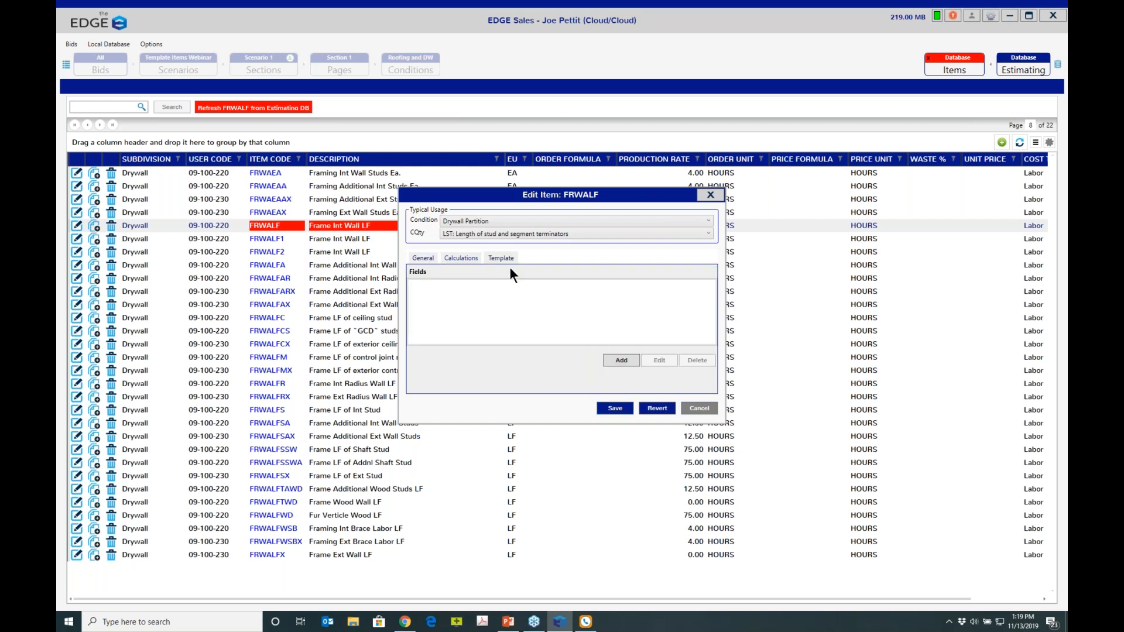
{"action": "left_click", "coordinate": [616, 357]}
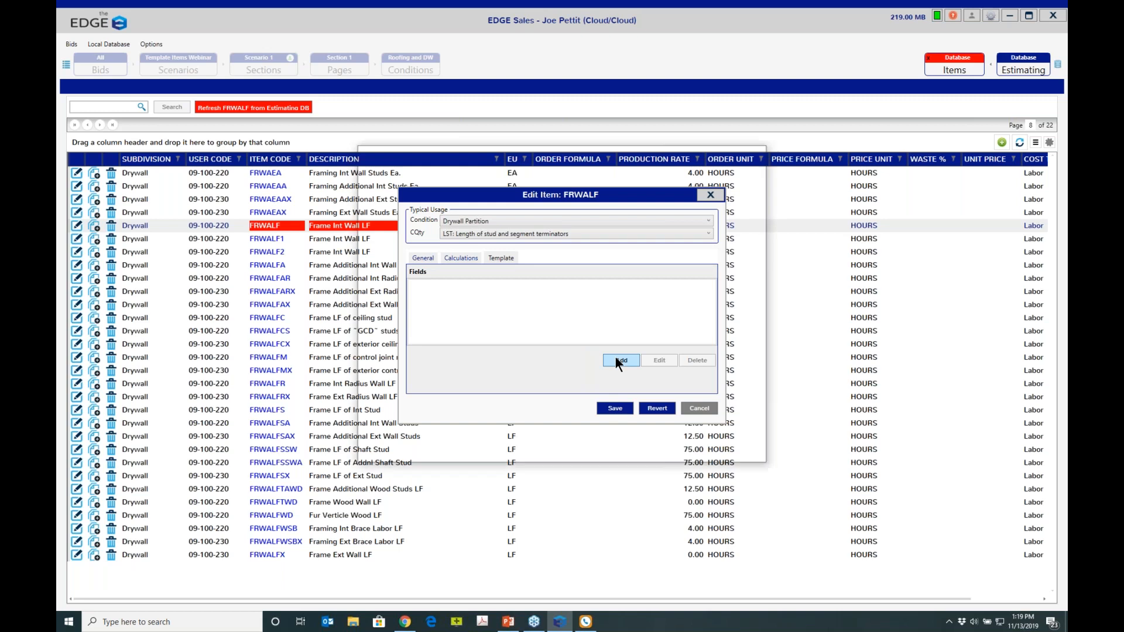
{"action": "left_click", "coordinate": [377, 266]}
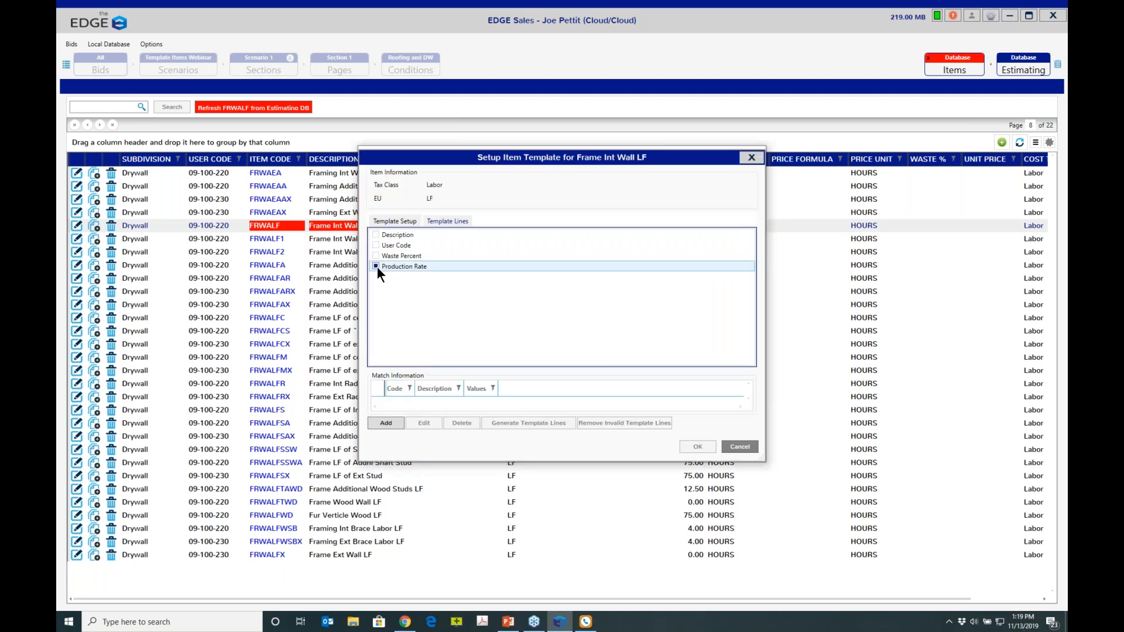
Add a match code on the ~SCL~ Stud Cut Length tilde code with a first range value of 10.
{"action": "left_click", "coordinate": [386, 422]}
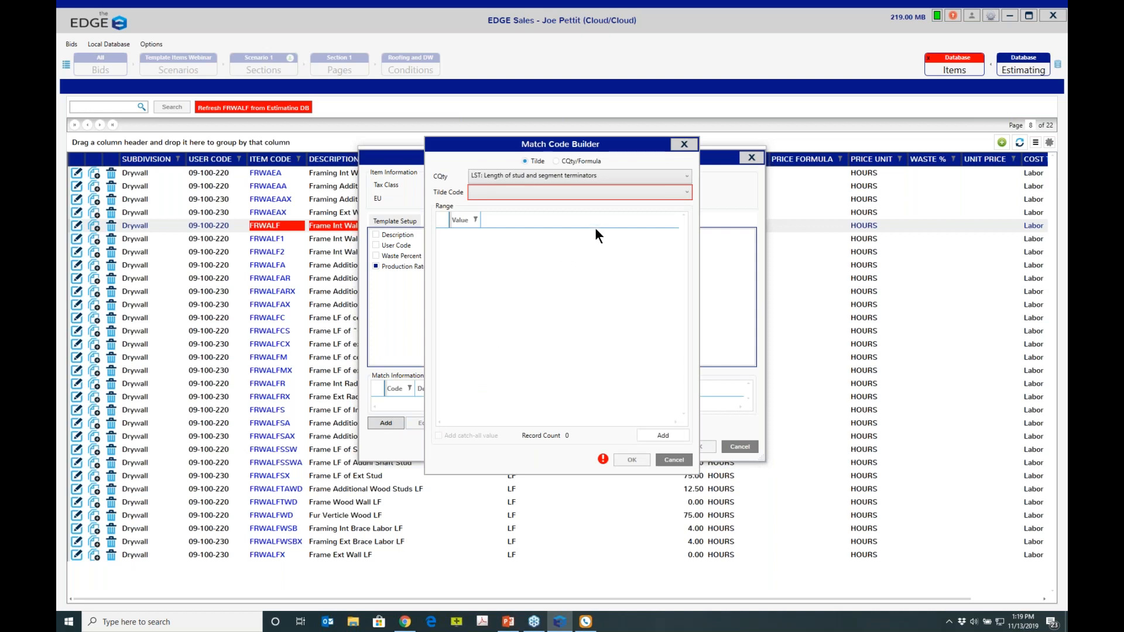
{"action": "left_click", "coordinate": [686, 192]}
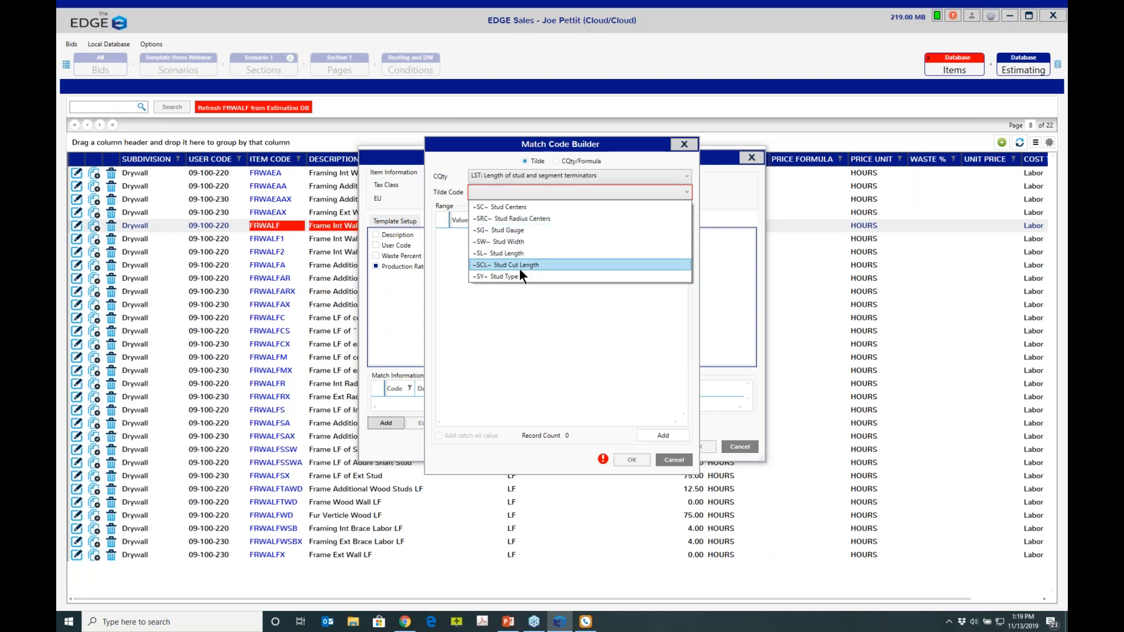
{"action": "left_click", "coordinate": [521, 265]}
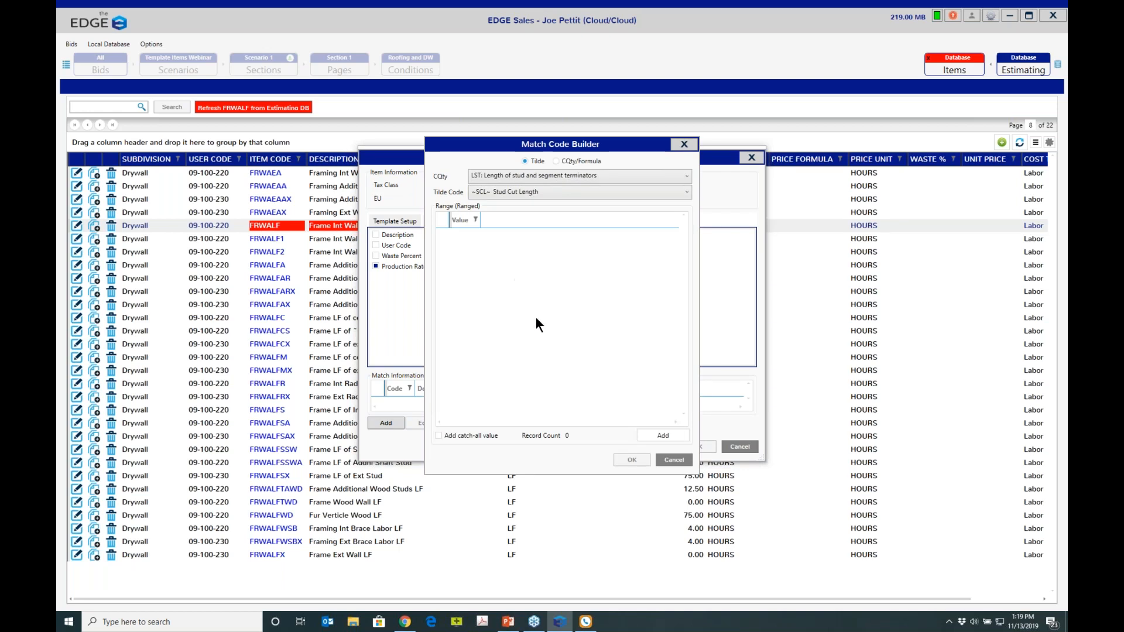
{"action": "left_click", "coordinate": [663, 436]}
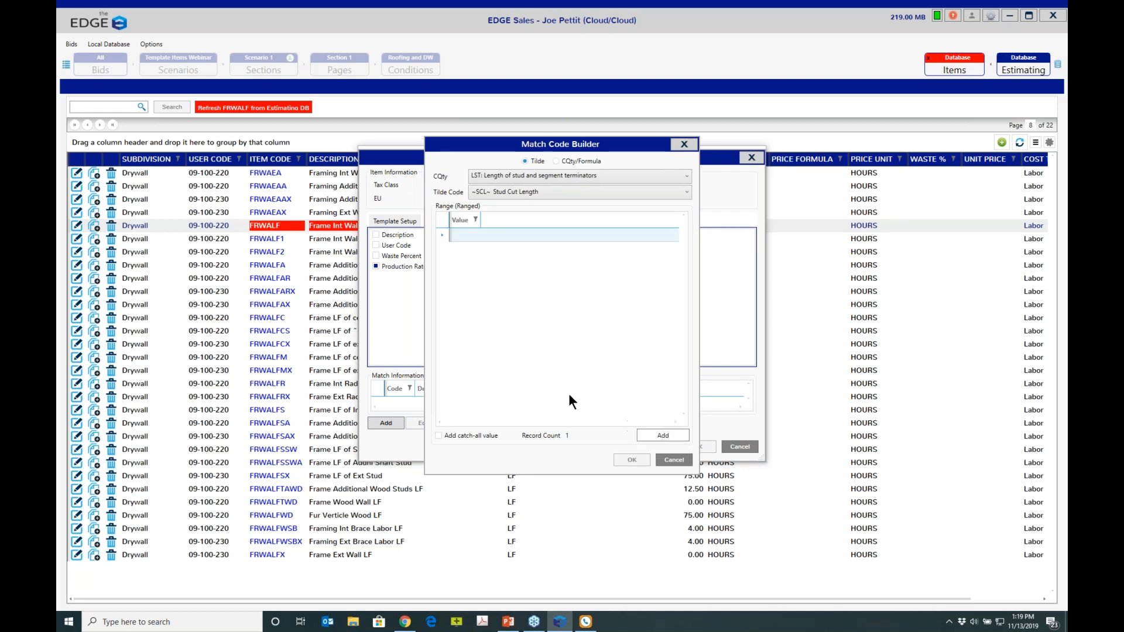
{"action": "left_click", "coordinate": [464, 236]}
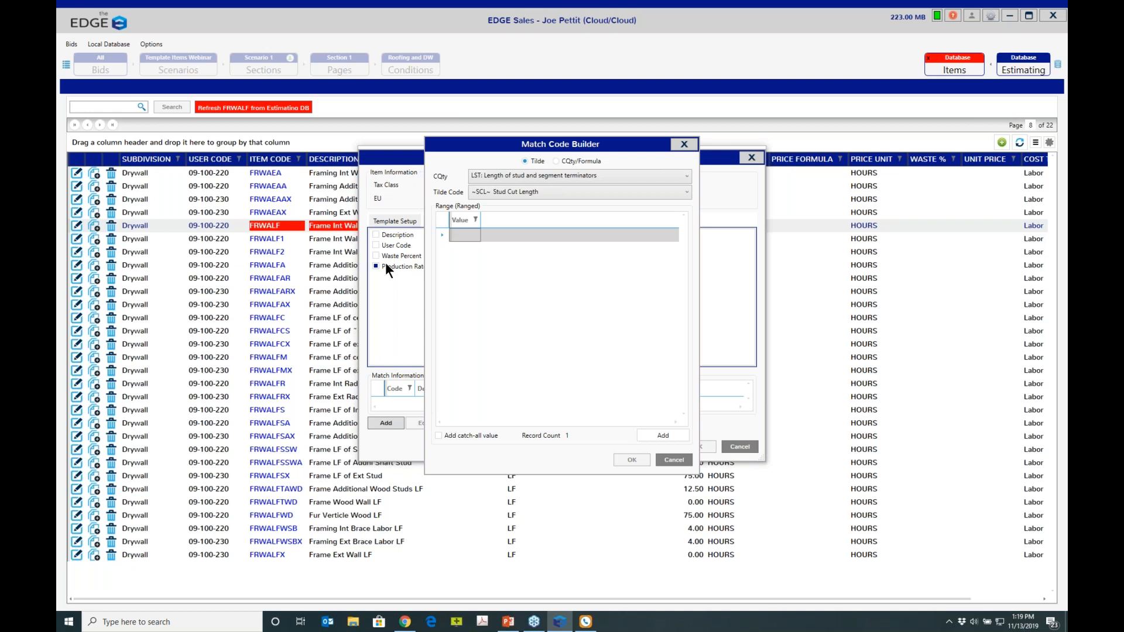
{"action": "type", "text": "10"}
Add range values 16 and 20 to the Stud Cut Length match code and accept it.
{"action": "left_click", "coordinate": [661, 435]}
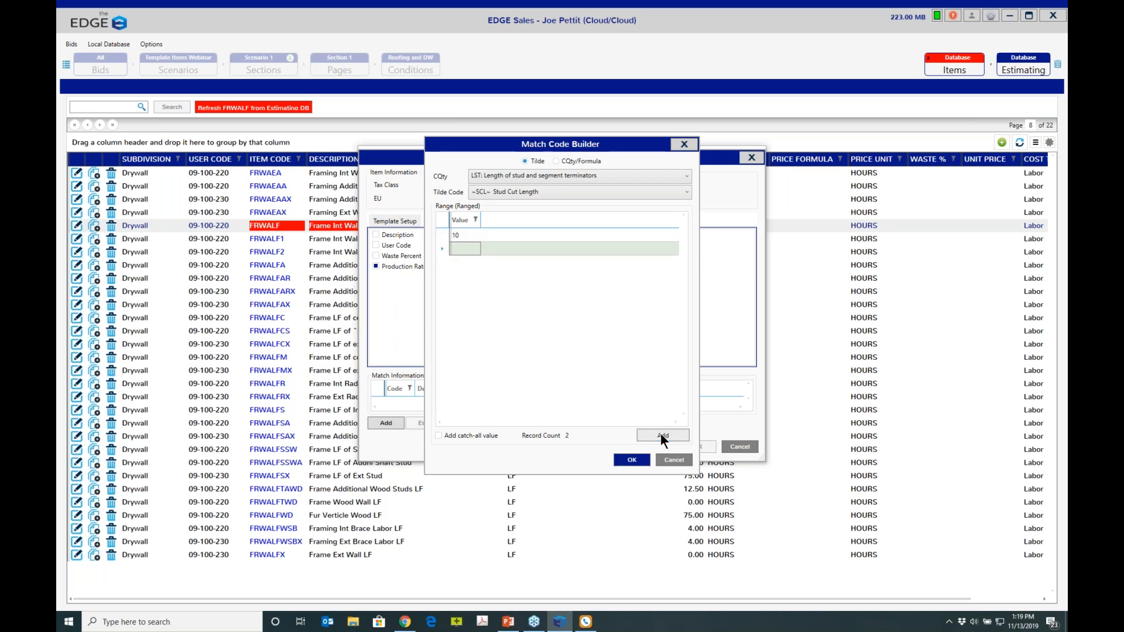
{"action": "left_click", "coordinate": [466, 247]}
{"action": "type", "text": "16"}
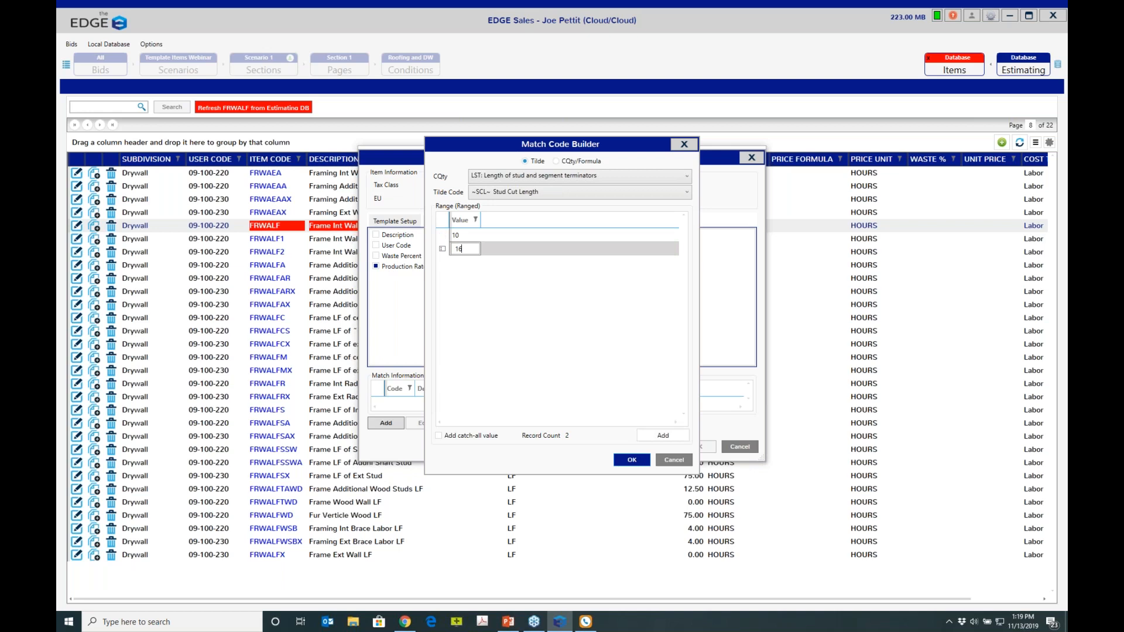
{"action": "left_click", "coordinate": [664, 436]}
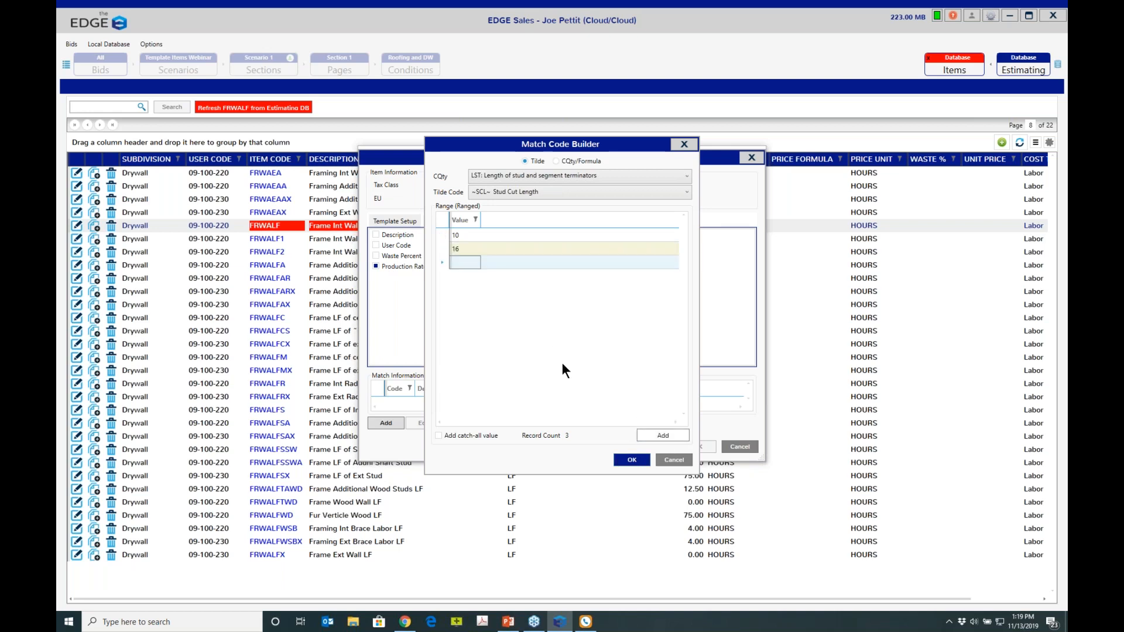
{"action": "left_click", "coordinate": [464, 262]}
{"action": "type", "text": "20"}
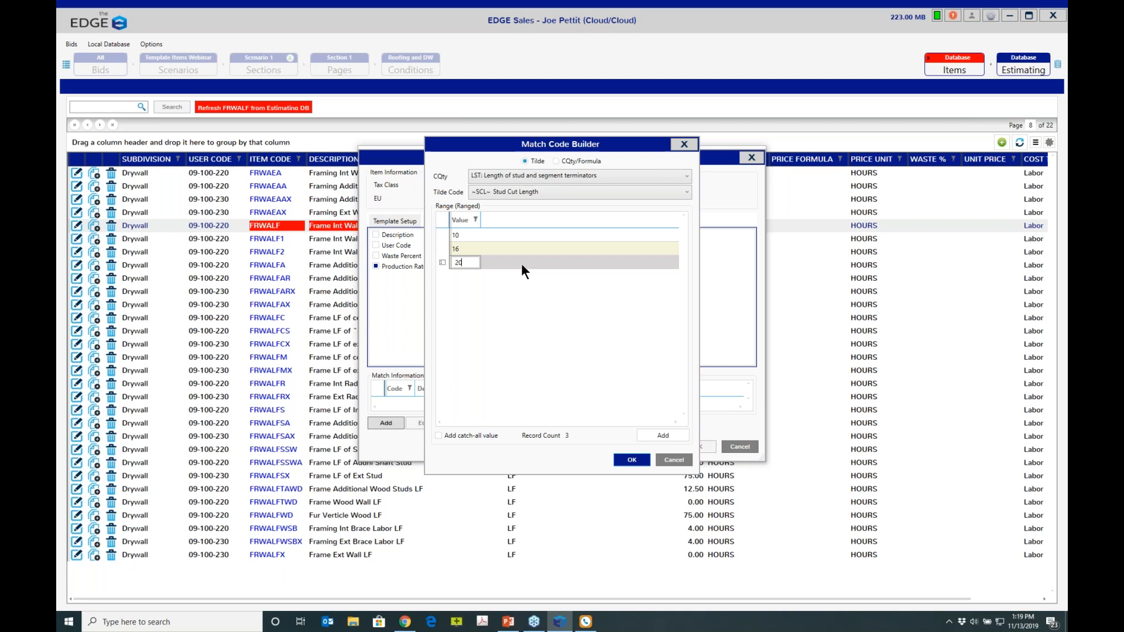
{"action": "left_click", "coordinate": [438, 435]}
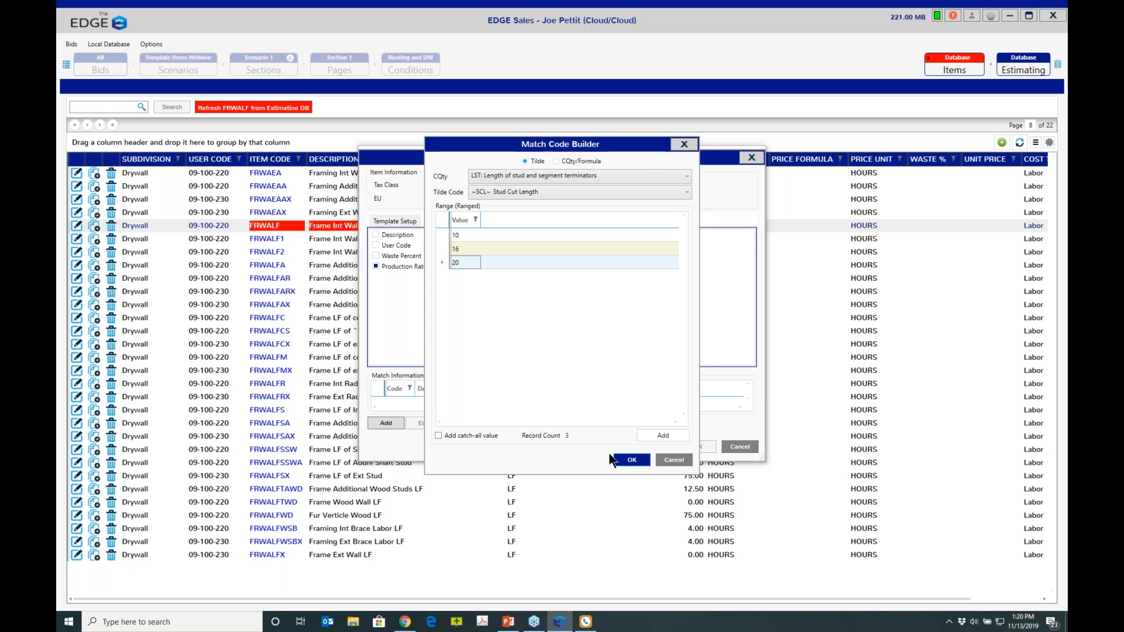
{"action": "left_click", "coordinate": [633, 458]}
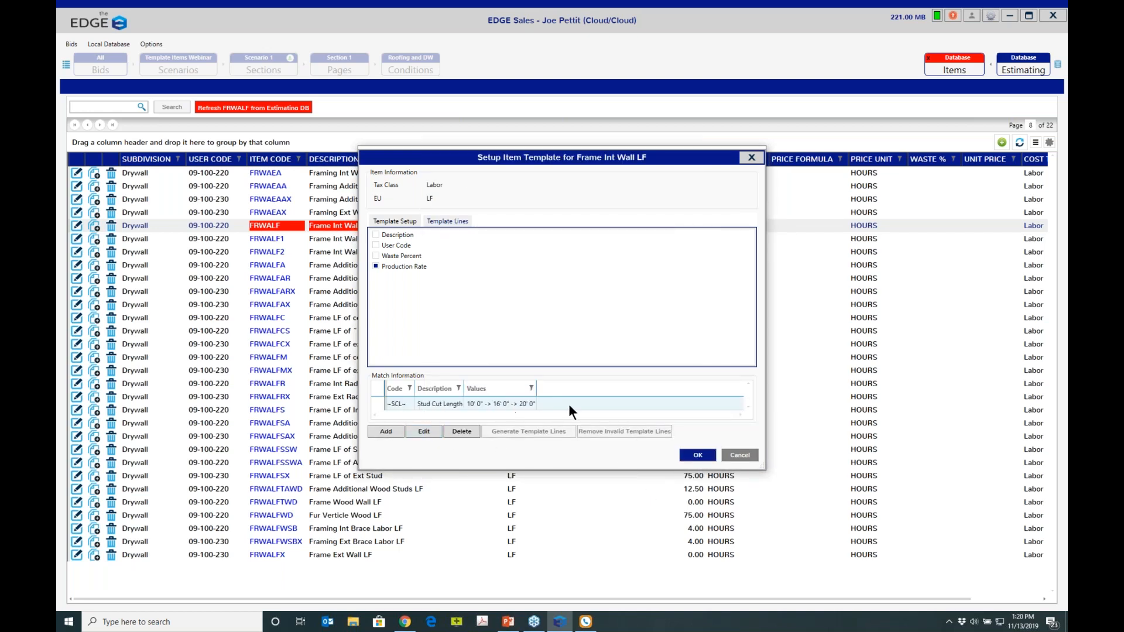
Save the Production Rate template on FRWALF and refresh the three Frame 20 Ga. wall labor items from the estimating database.
{"action": "left_click", "coordinate": [699, 454]}
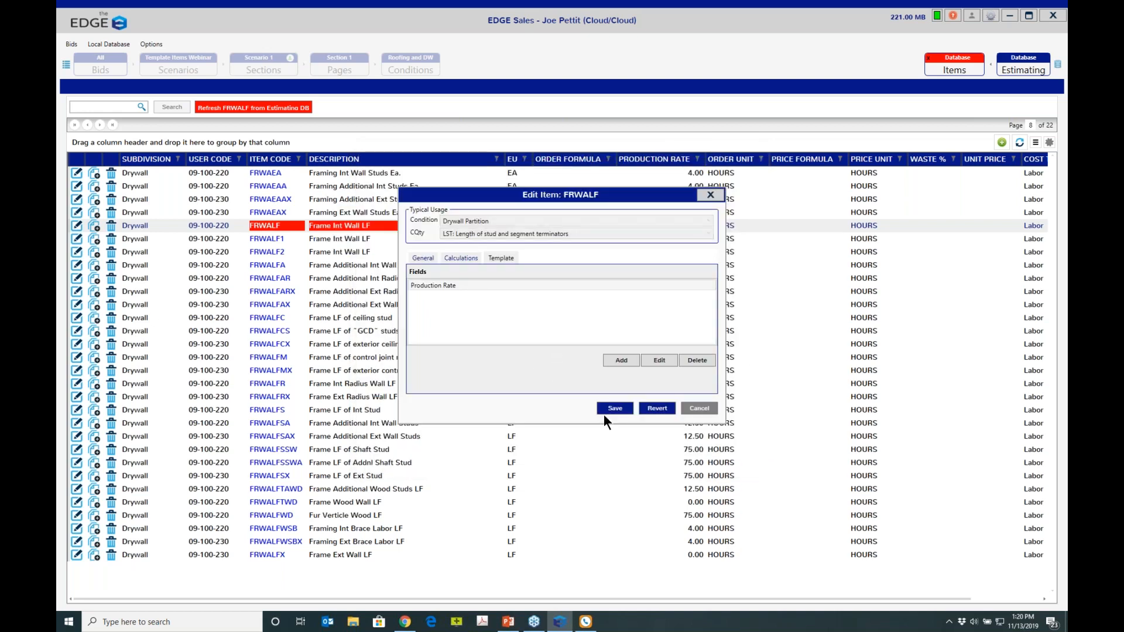
{"action": "left_click", "coordinate": [614, 408]}
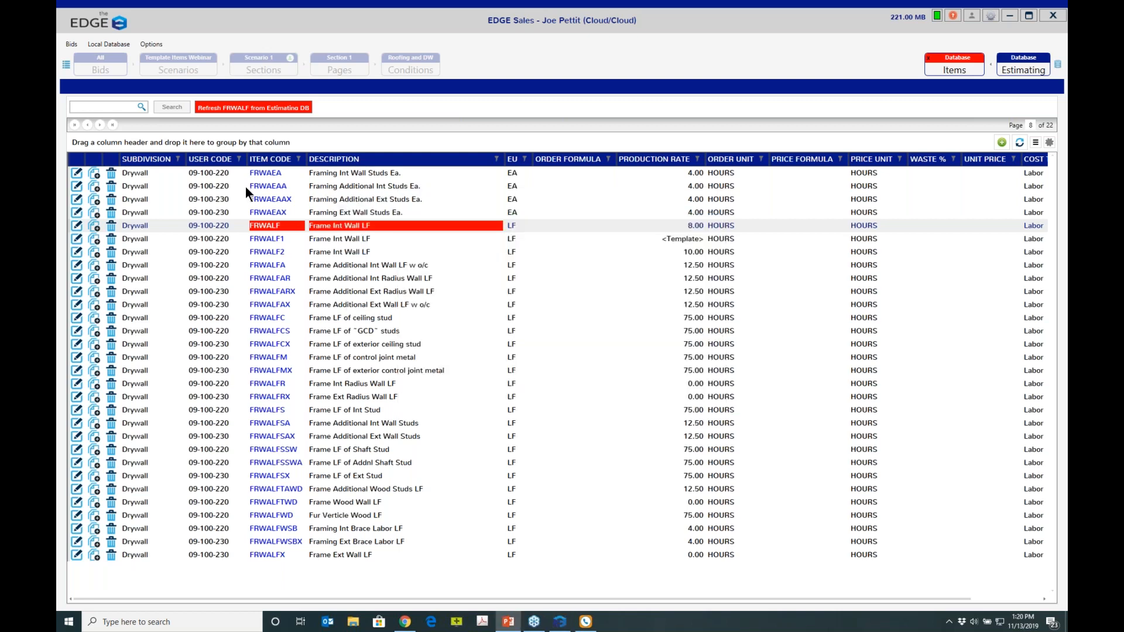
{"action": "left_click", "coordinate": [282, 108]}
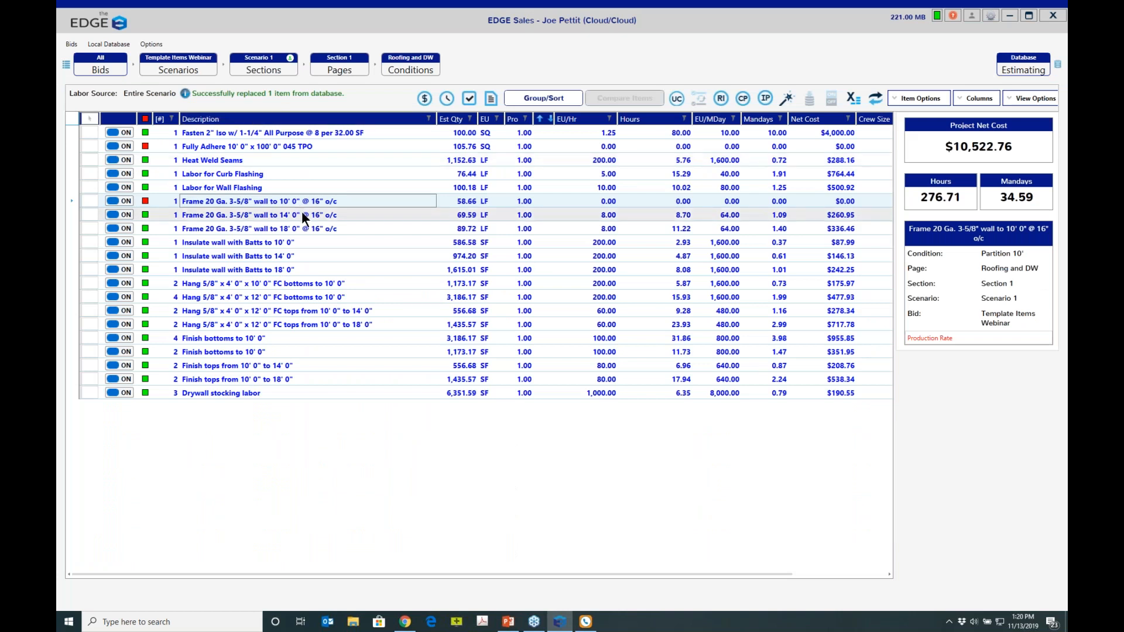
{"action": "left_click", "coordinate": [720, 97]}
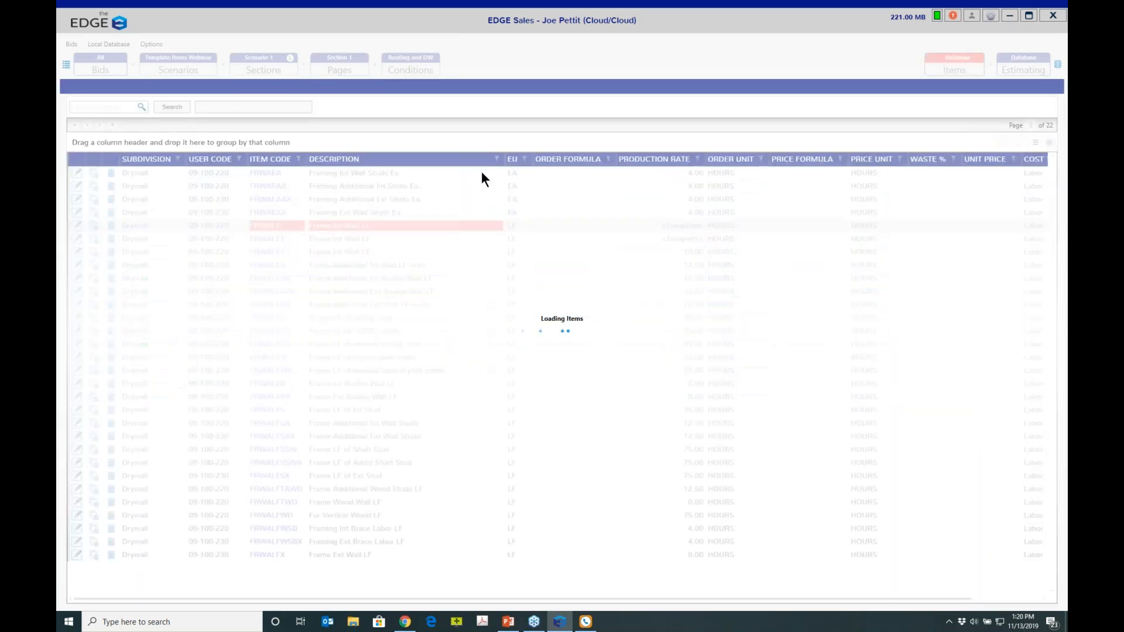
{"action": "left_click", "coordinate": [271, 106]}
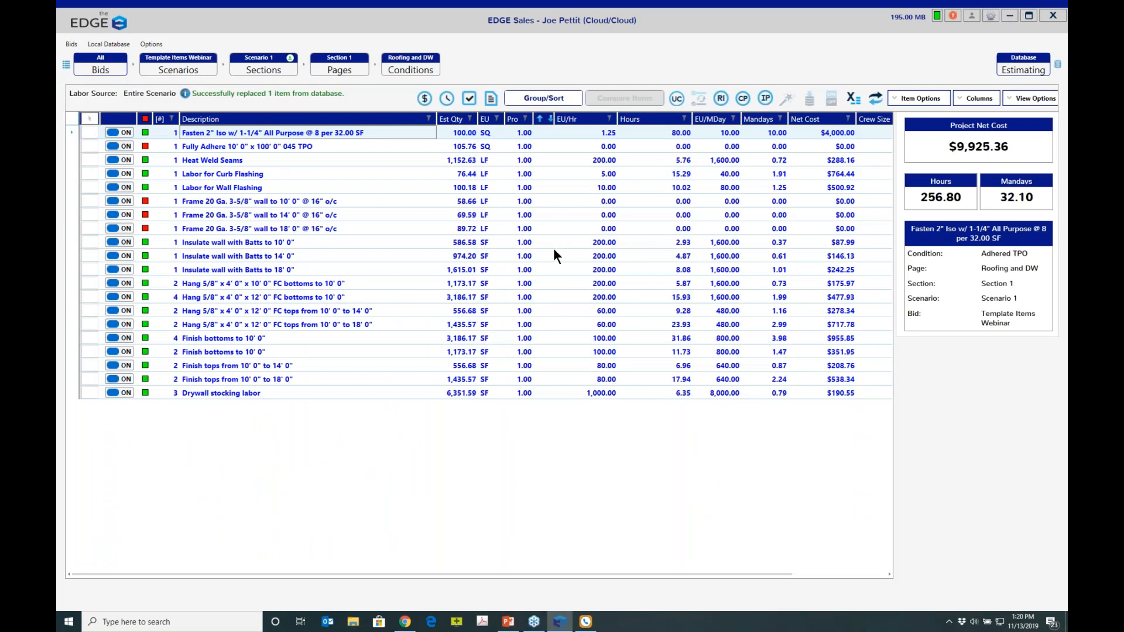
{"action": "left_click", "coordinate": [364, 230]}
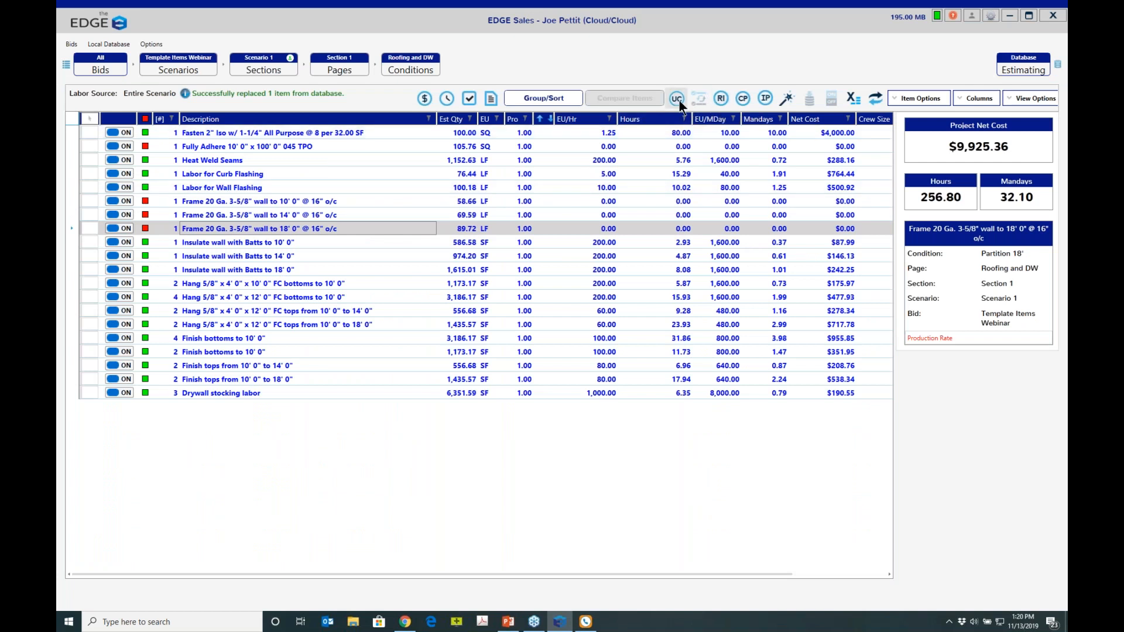
{"action": "left_click", "coordinate": [720, 99]}
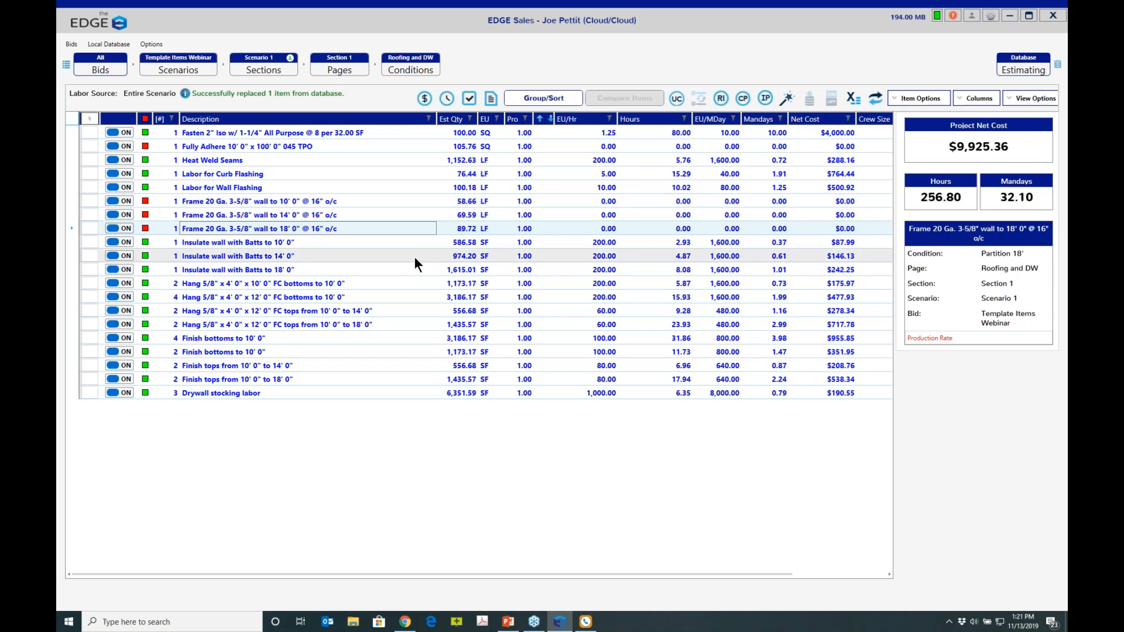
Set EU/Hr to 15, 10 and 5 for the Frame 20 Ga. walls to 10' 0", 14' 0" and 18' 0" respectively.
{"action": "left_click", "coordinate": [601, 202]}
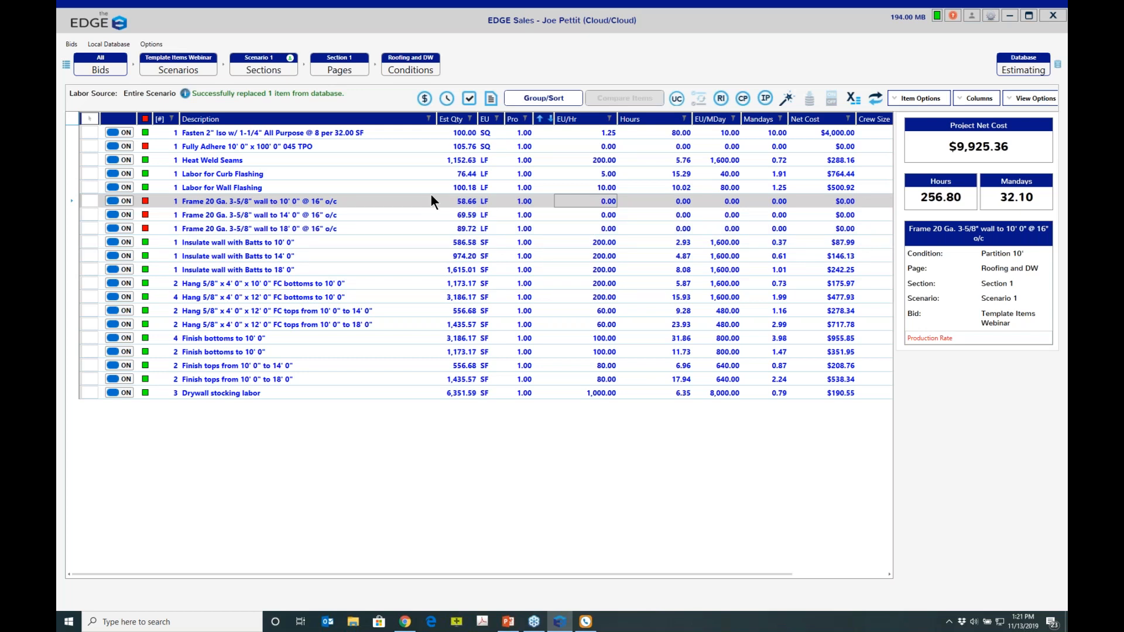
{"action": "type", "text": "15"}
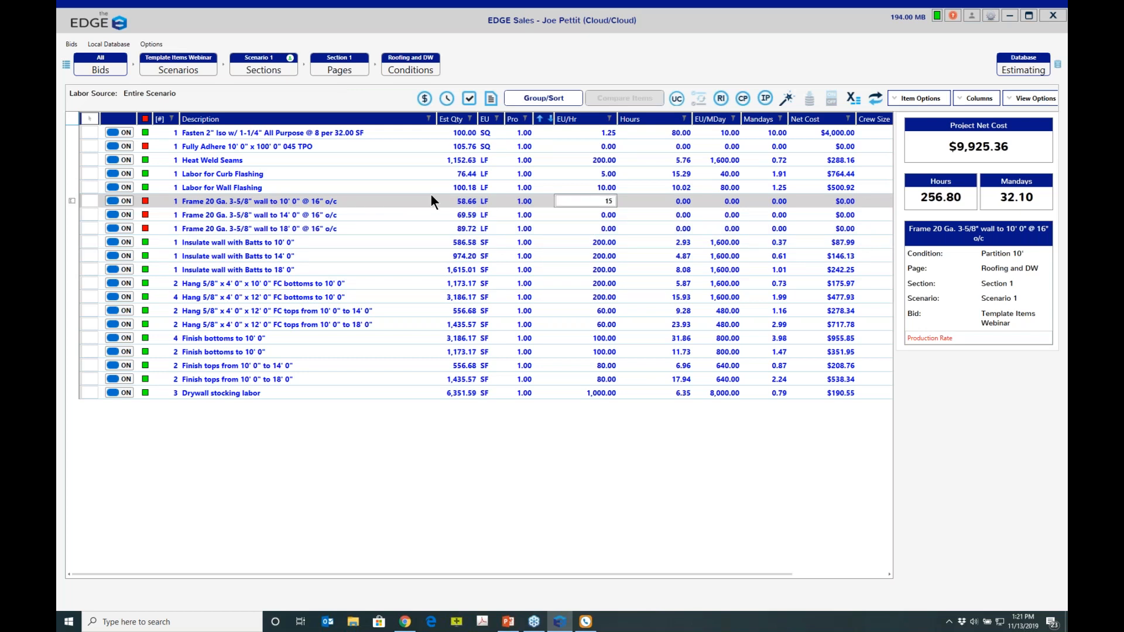
{"action": "key", "text": "Return"}
{"action": "type", "text": "10"}
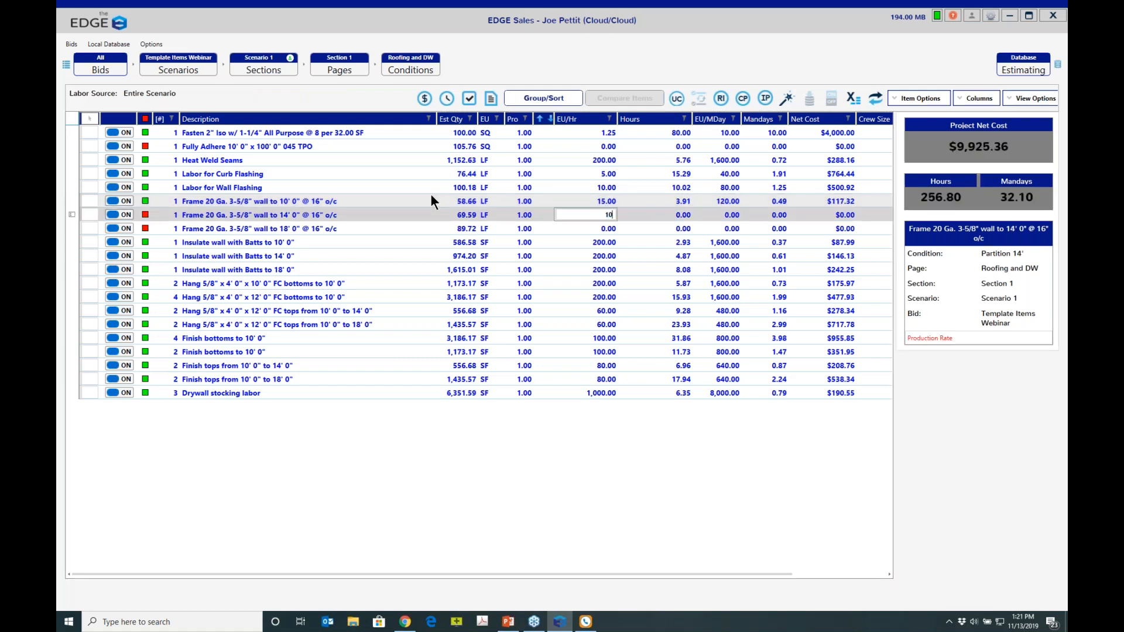
{"action": "key", "text": "Return"}
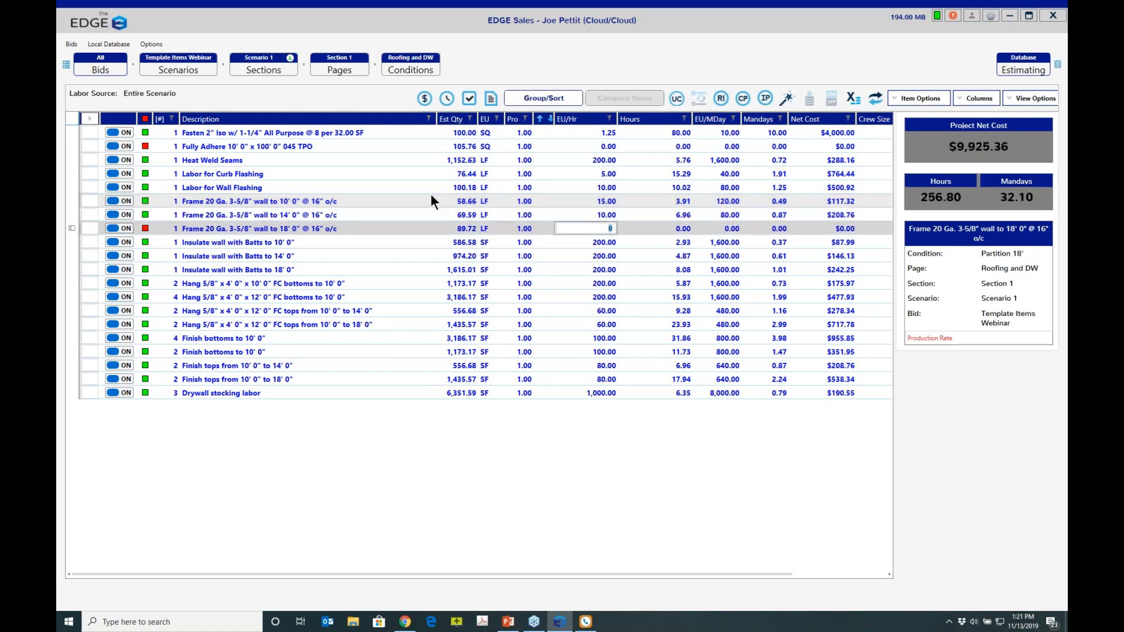
{"action": "type", "text": "5"}
{"action": "key", "text": "Return"}
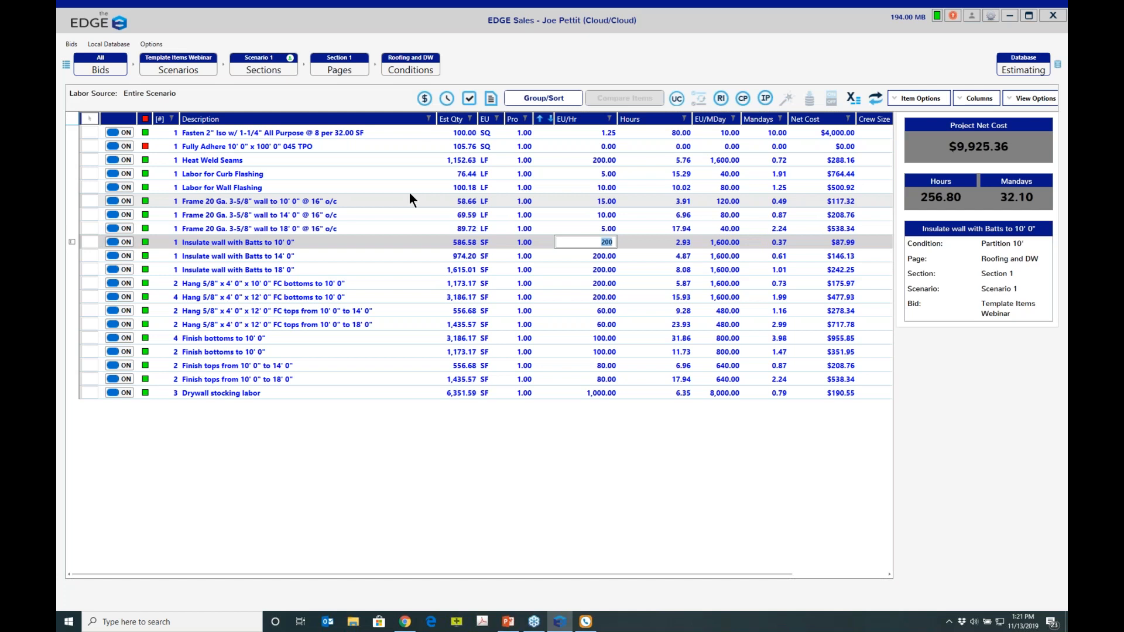
Select the three Frame 20 Ga. wall labor items and send only their Production Rate to the database.
{"action": "left_click", "coordinate": [91, 202]}
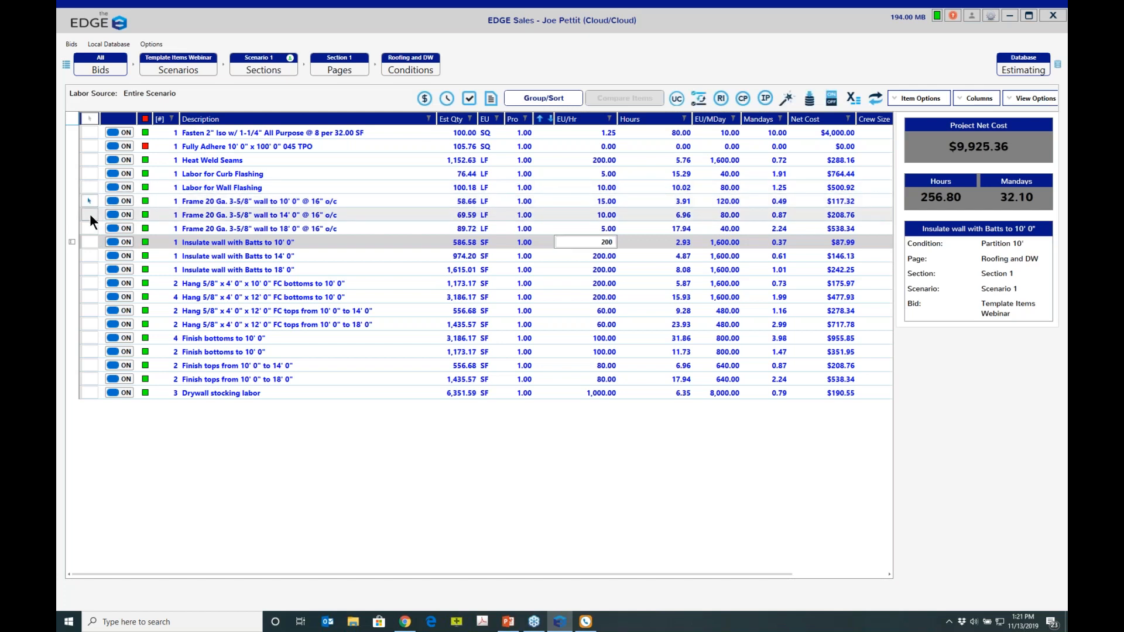
{"action": "left_click", "coordinate": [87, 229], "text": "shift"}
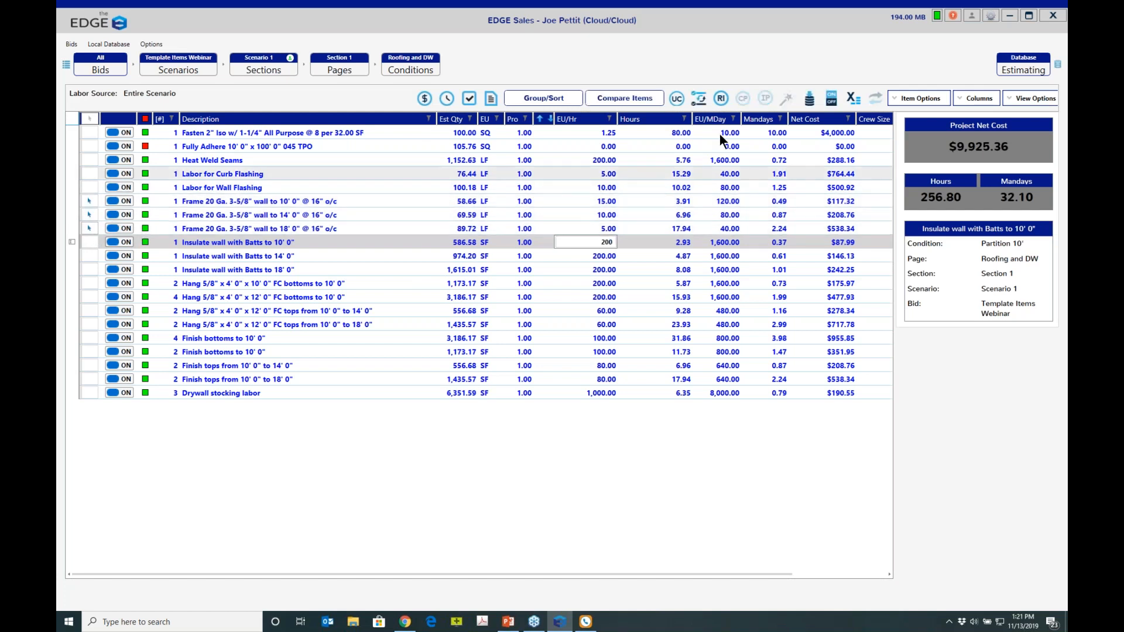
{"action": "left_click", "coordinate": [807, 104]}
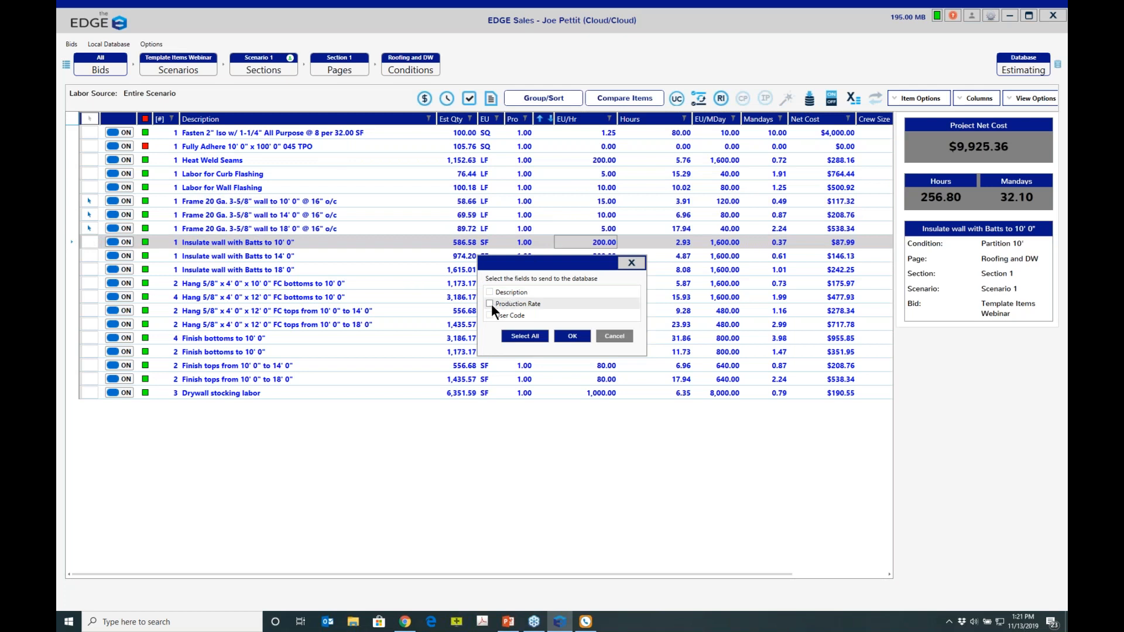
{"action": "left_click", "coordinate": [490, 303]}
{"action": "left_click", "coordinate": [567, 336]}
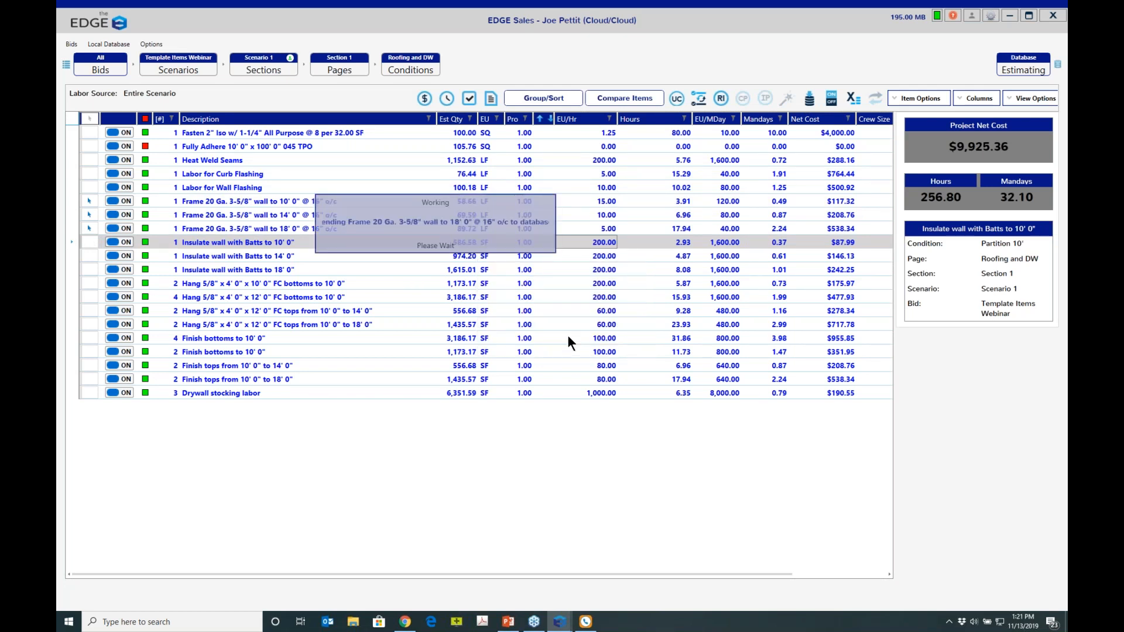
Replace the Insulation Height tilde code on the item "Insulate wall with Batts to 18' 0"" with 15 and apply it.
{"action": "left_click", "coordinate": [388, 270]}
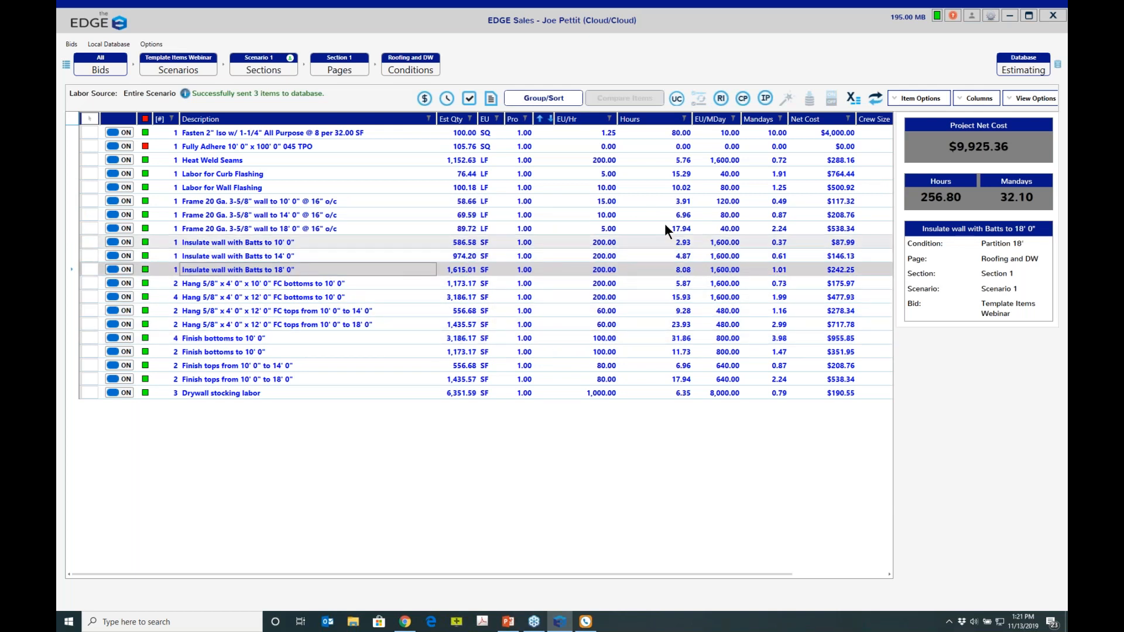
{"action": "left_click", "coordinate": [875, 98]}
{"action": "left_click", "coordinate": [586, 304]}
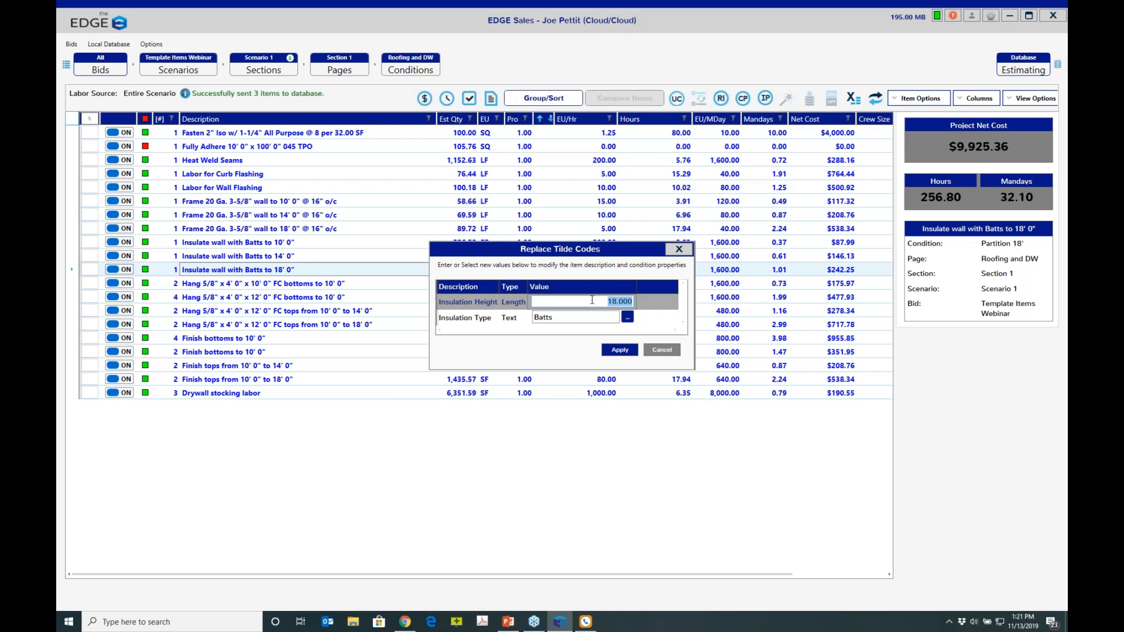
{"action": "type", "text": "14"}
{"action": "left_click_drag", "start_coordinate": [622, 301], "coordinate": [632, 300]}
{"action": "left_click", "coordinate": [614, 351]}
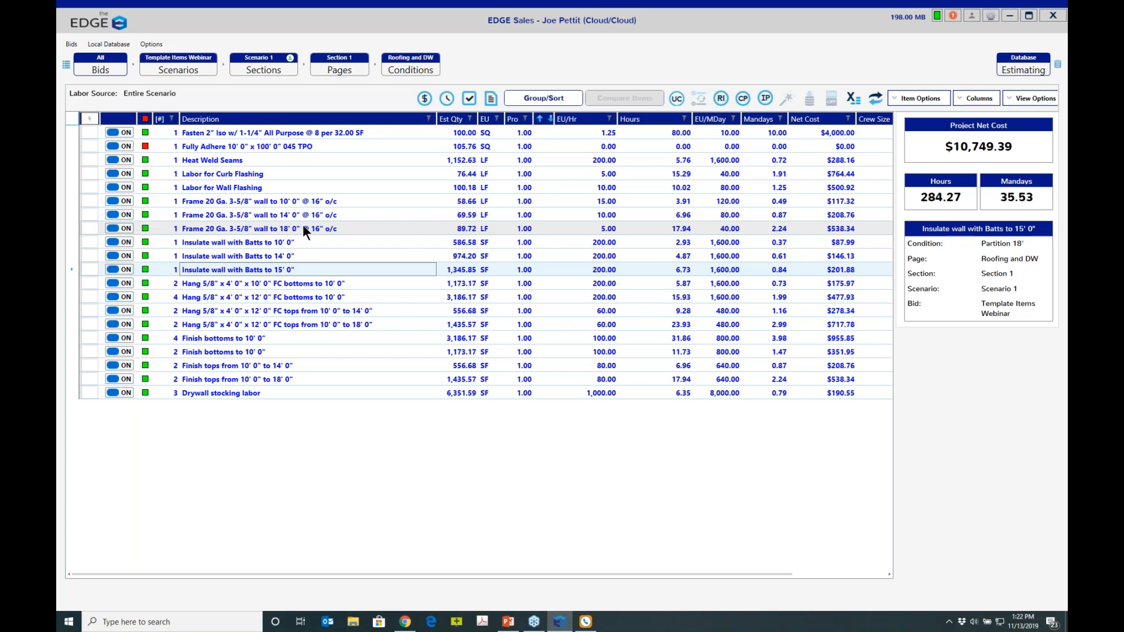
Replace the Stud Cut Length tilde code on the 18' 0" Frame 20 Ga. wall labor item with 15.
{"action": "left_click", "coordinate": [343, 227]}
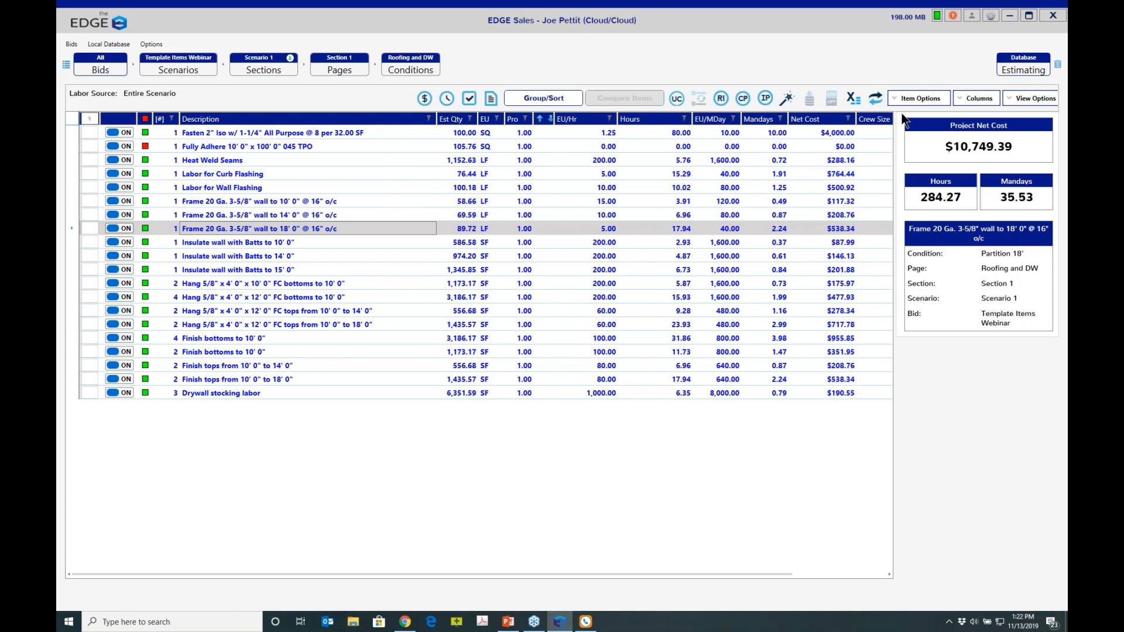
{"action": "left_click", "coordinate": [876, 97]}
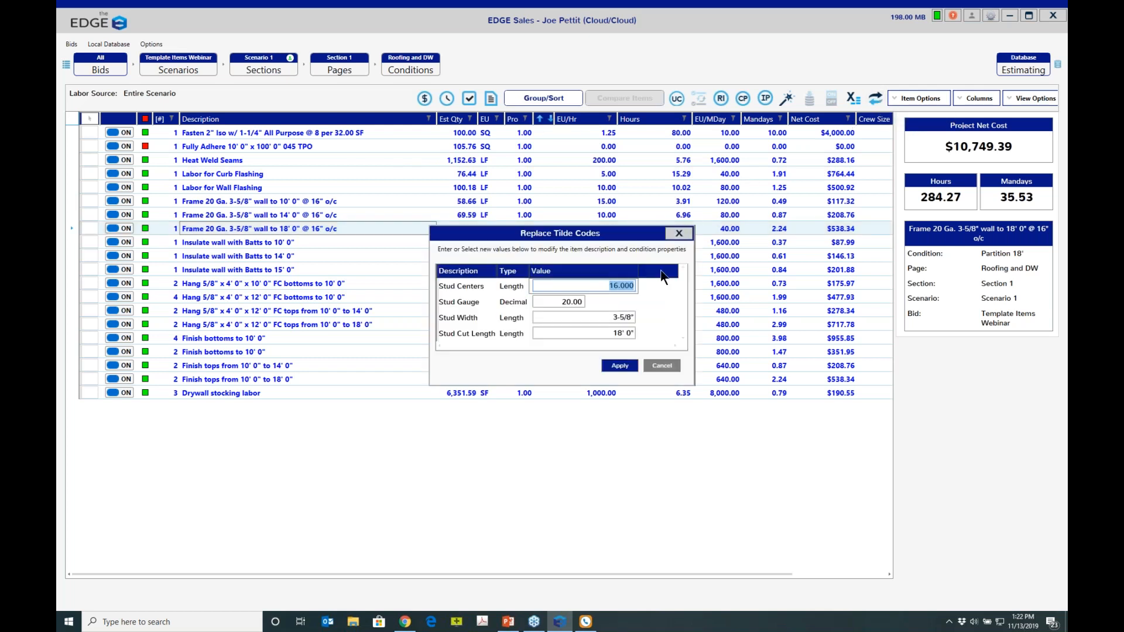
{"action": "left_click", "coordinate": [612, 337]}
{"action": "type", "text": "15"}
{"action": "left_click", "coordinate": [621, 366]}
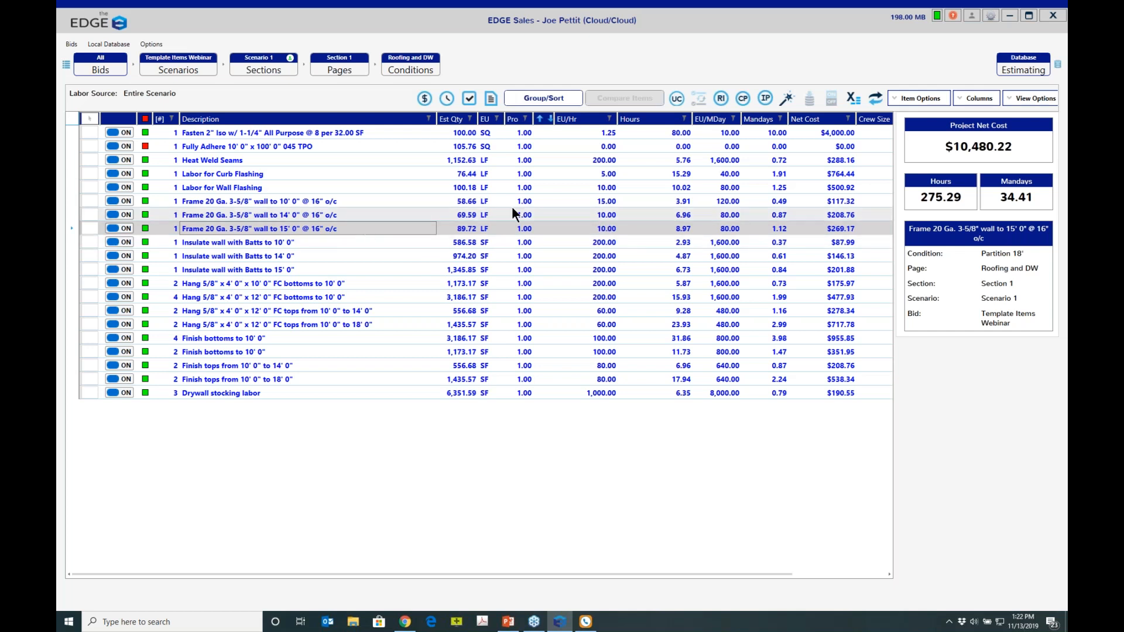
Replace the Stud Cut Length tilde code on the 15' 0" Frame 20 Ga. wall labor item with 19.
{"action": "left_click", "coordinate": [874, 100]}
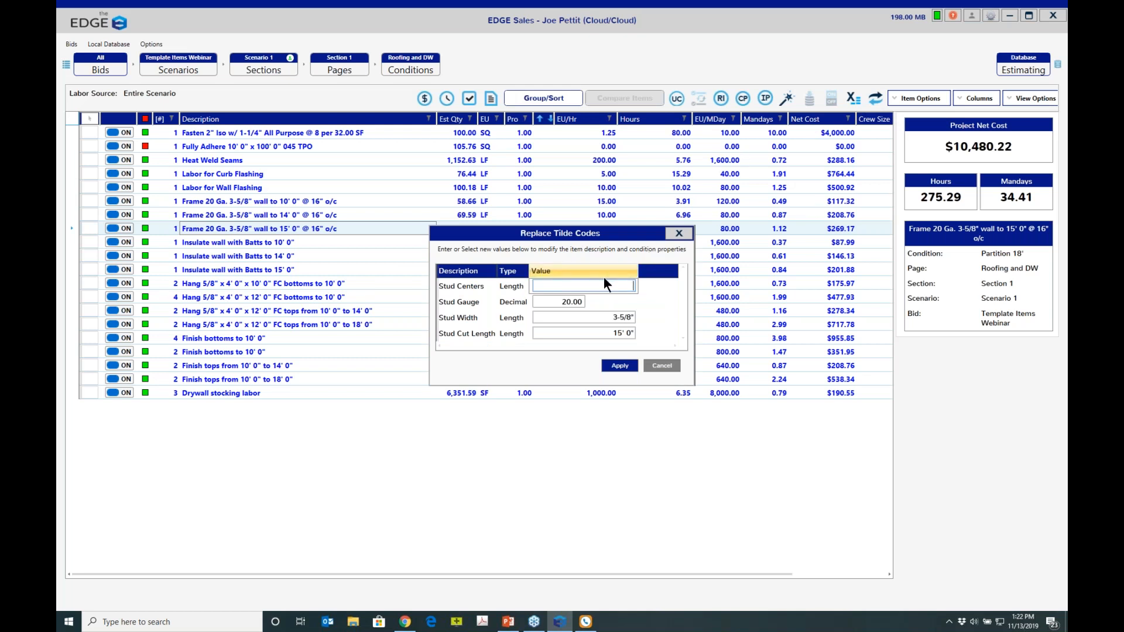
{"action": "left_click", "coordinate": [656, 333]}
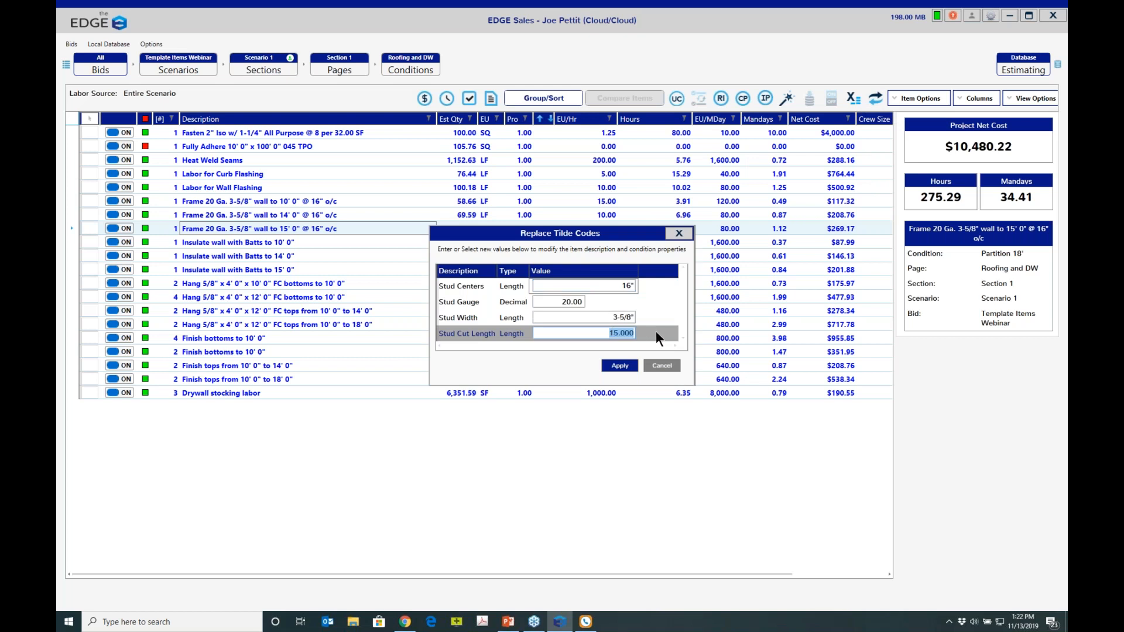
{"action": "type", "text": "19"}
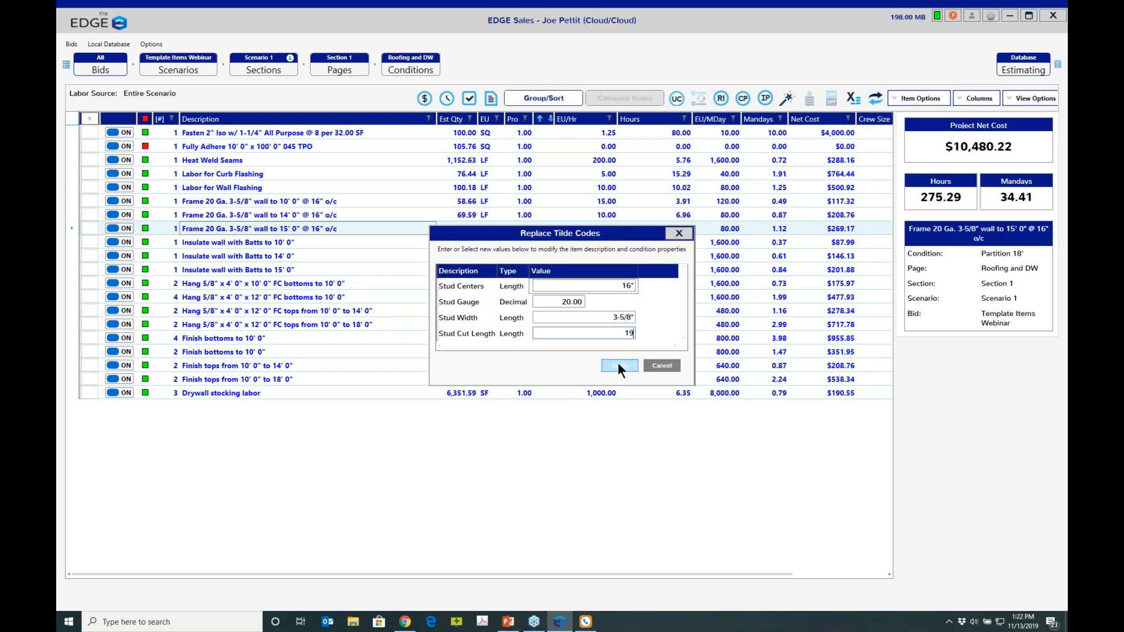
{"action": "left_click", "coordinate": [616, 363]}
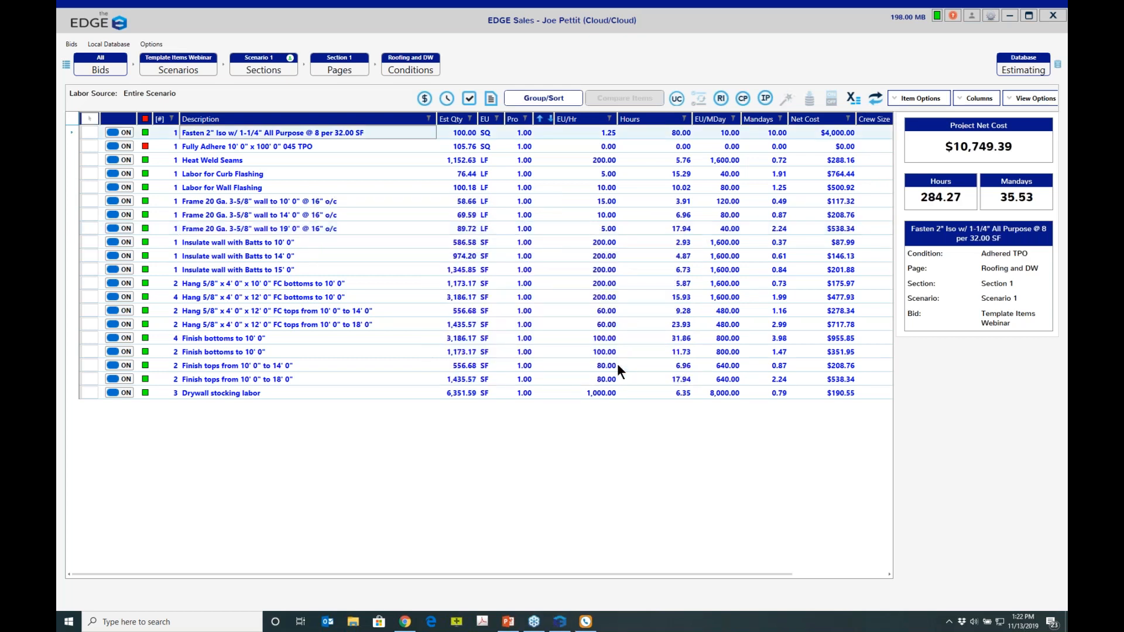
Review the Production Rate template lines of FRWALF in the item database and close them without changes.
{"action": "left_click", "coordinate": [281, 228]}
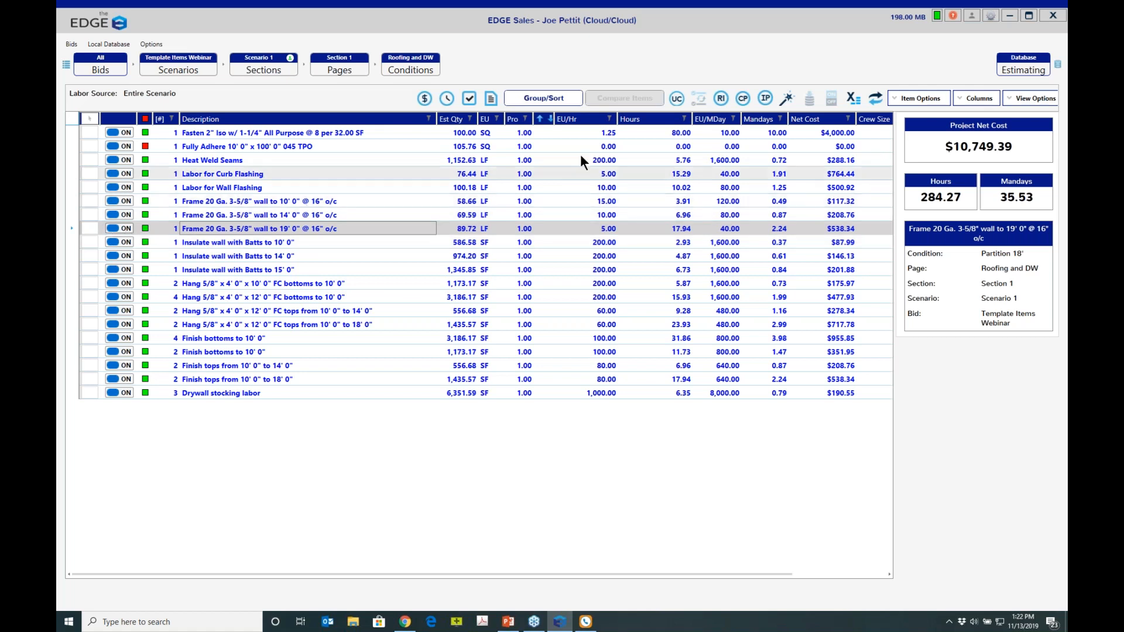
{"action": "left_click", "coordinate": [719, 97]}
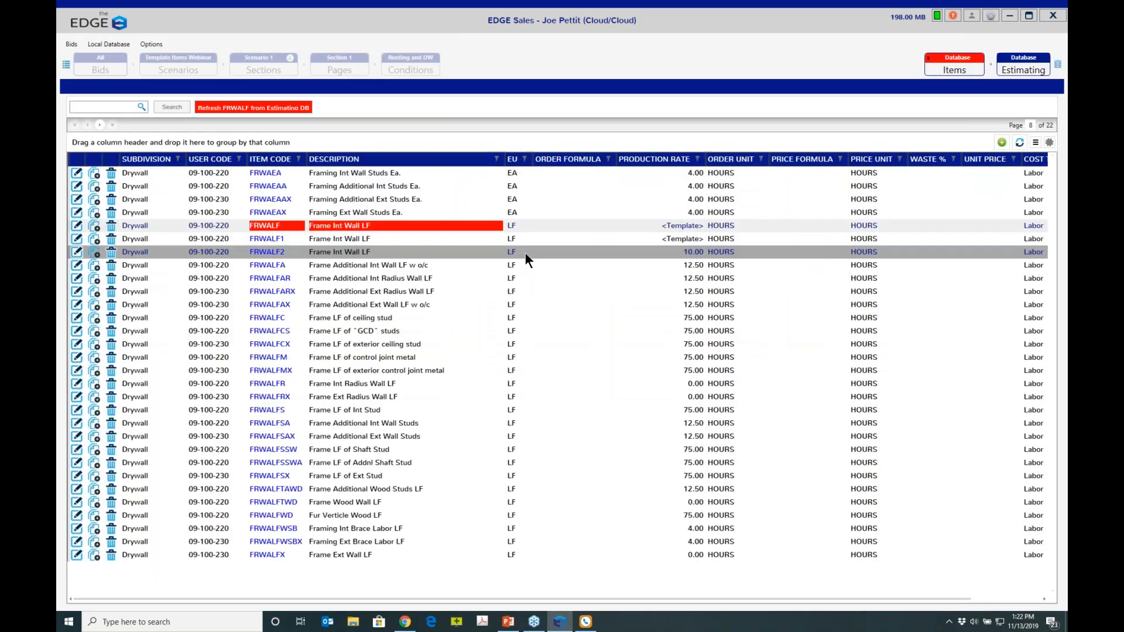
{"action": "left_click", "coordinate": [76, 227]}
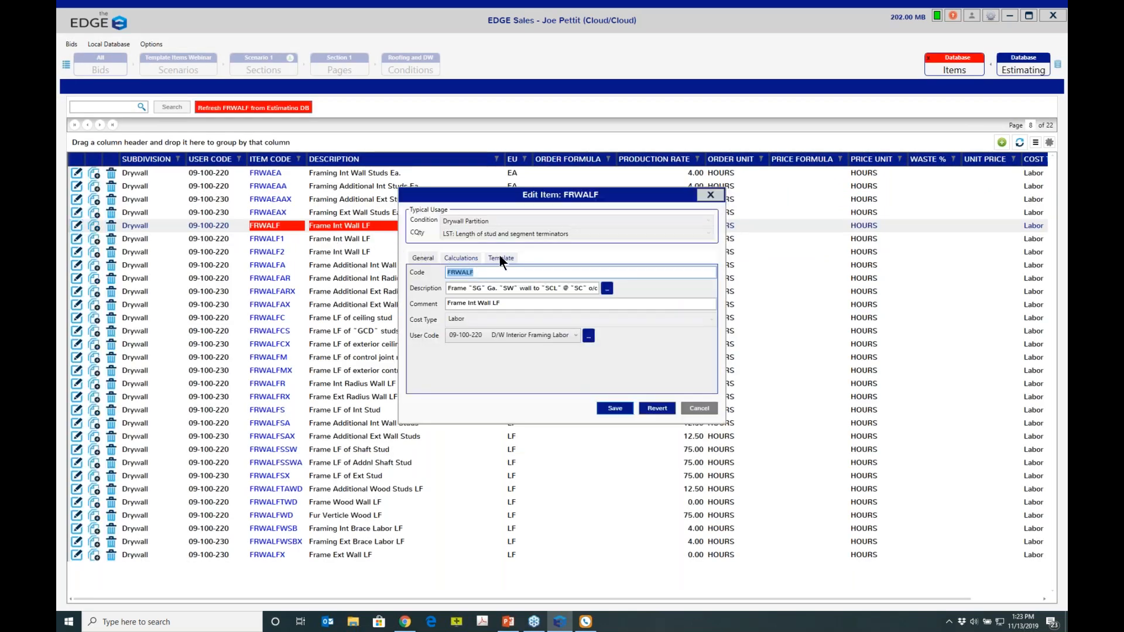
{"action": "left_click", "coordinate": [499, 257]}
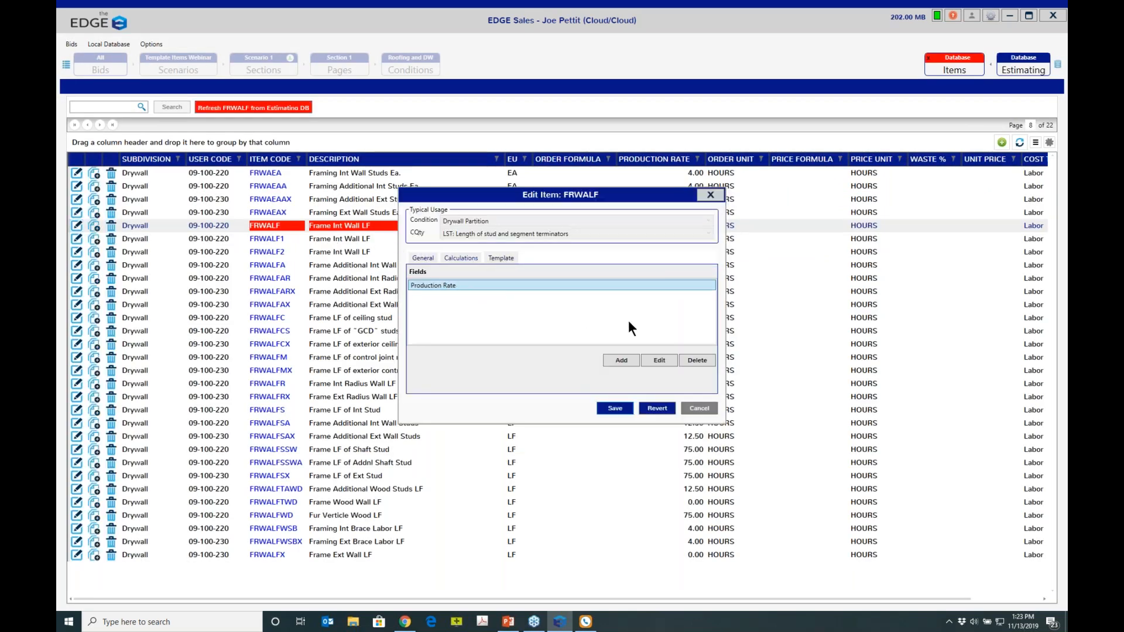
{"action": "left_click", "coordinate": [661, 360]}
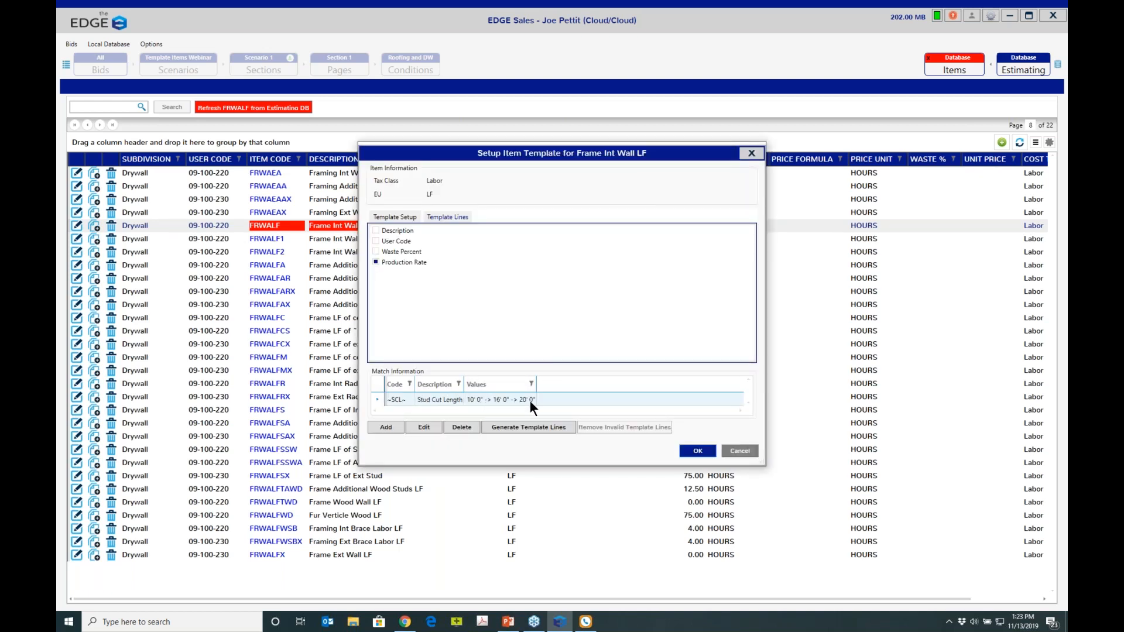
{"action": "left_click", "coordinate": [460, 220]}
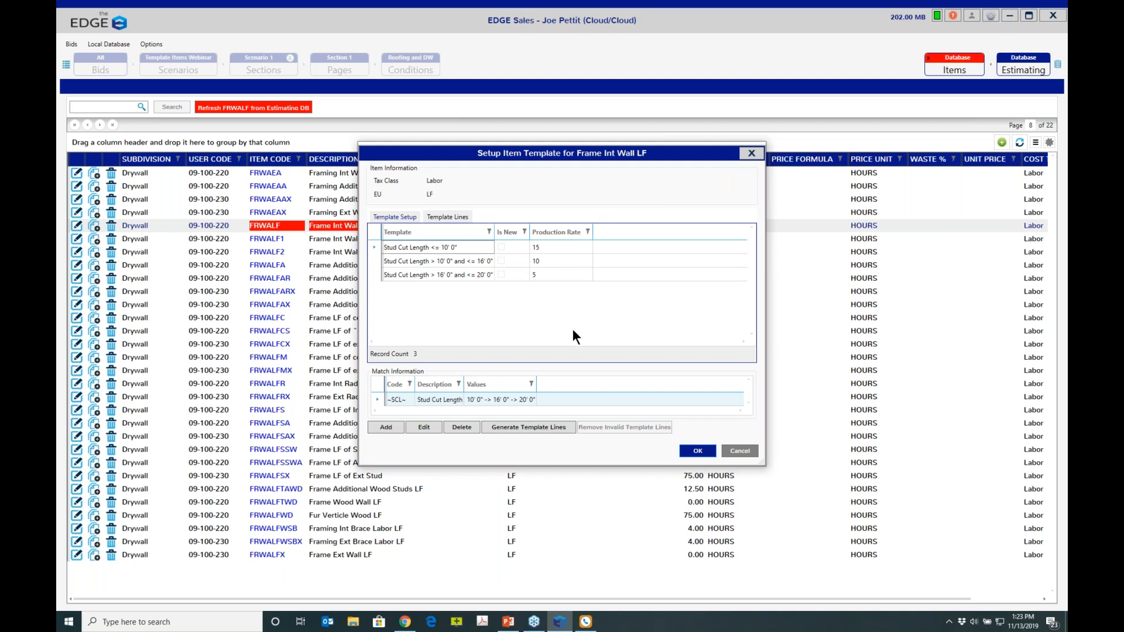
{"action": "left_click", "coordinate": [750, 153]}
{"action": "left_click", "coordinate": [709, 194]}
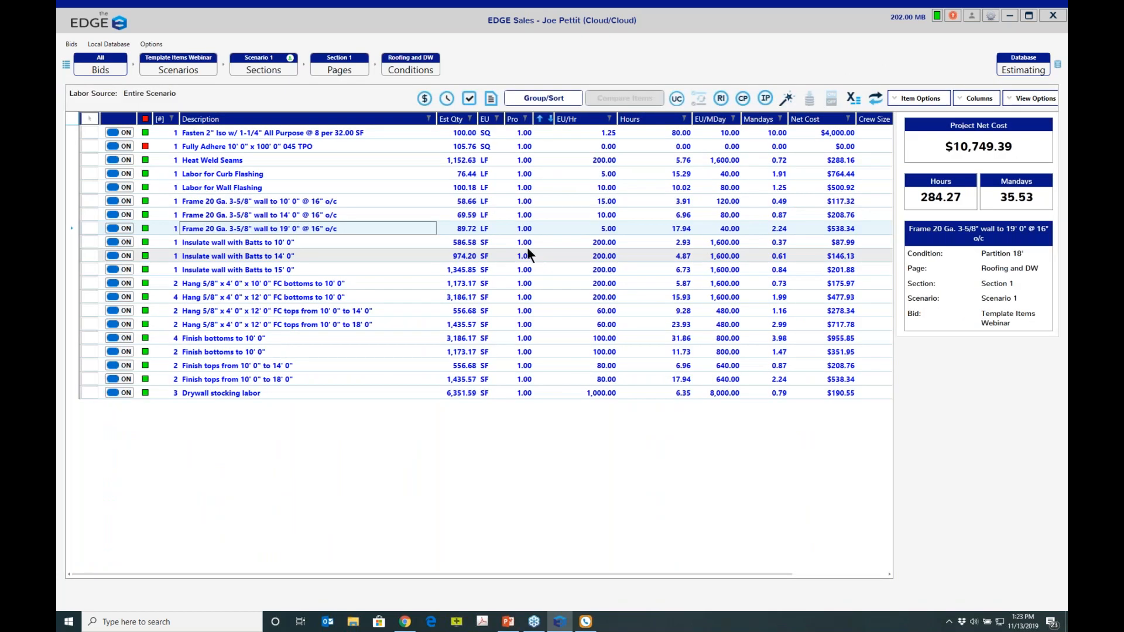
Replace the Stud Cut Length tilde code on the 19' 0" Frame 20 Ga. wall labor item with 21.
{"action": "left_click", "coordinate": [876, 102]}
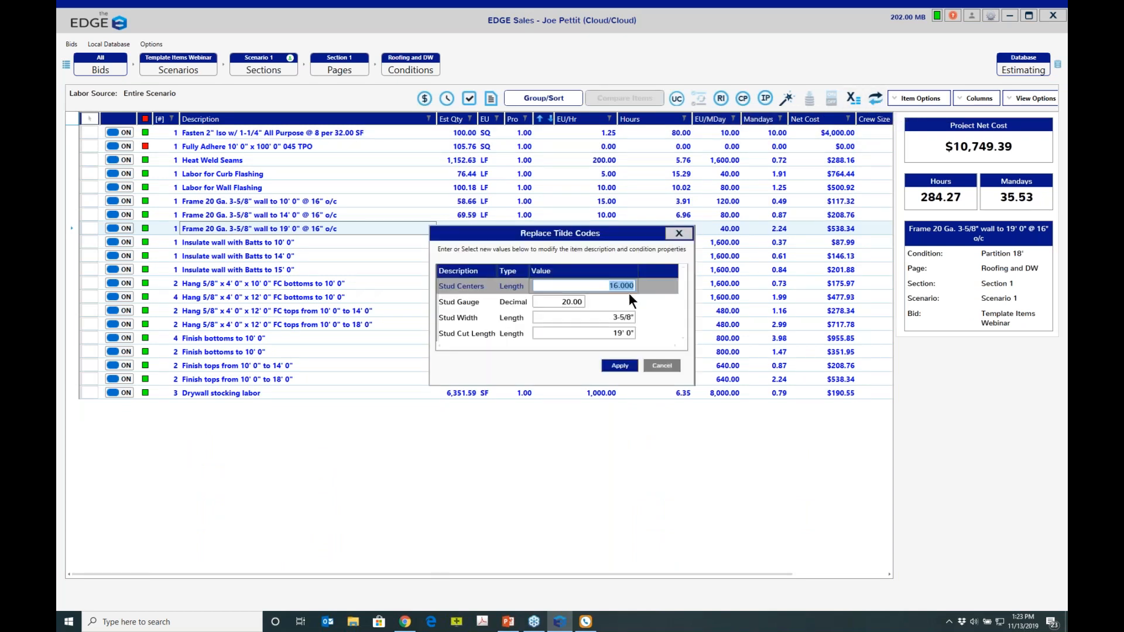
{"action": "left_click", "coordinate": [607, 333]}
{"action": "type", "text": "21"}
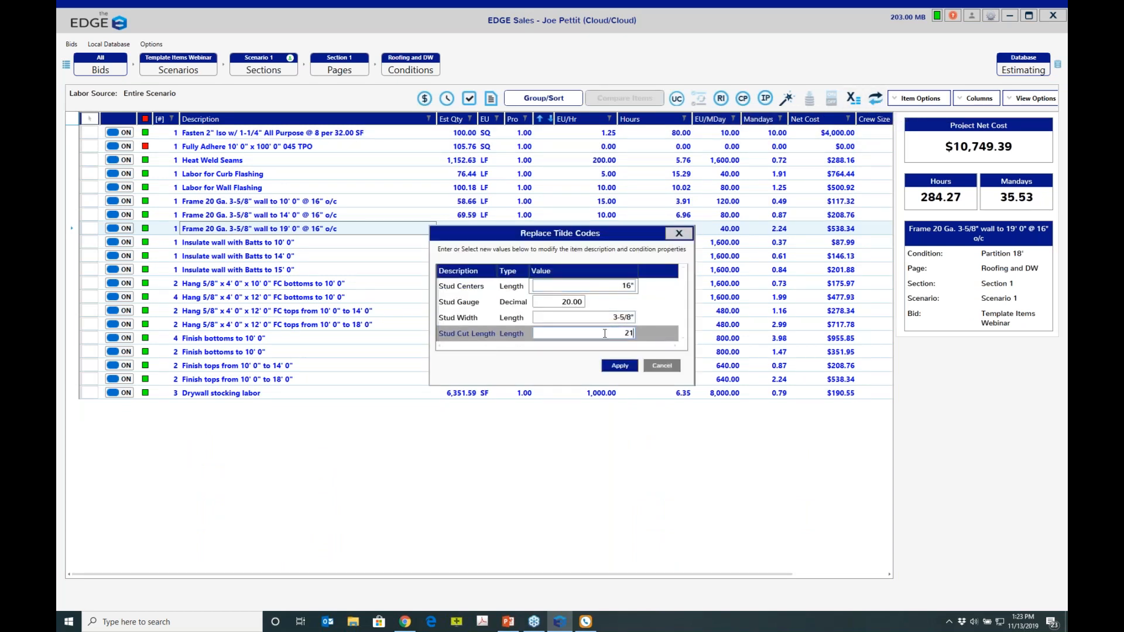
{"action": "left_click", "coordinate": [613, 367]}
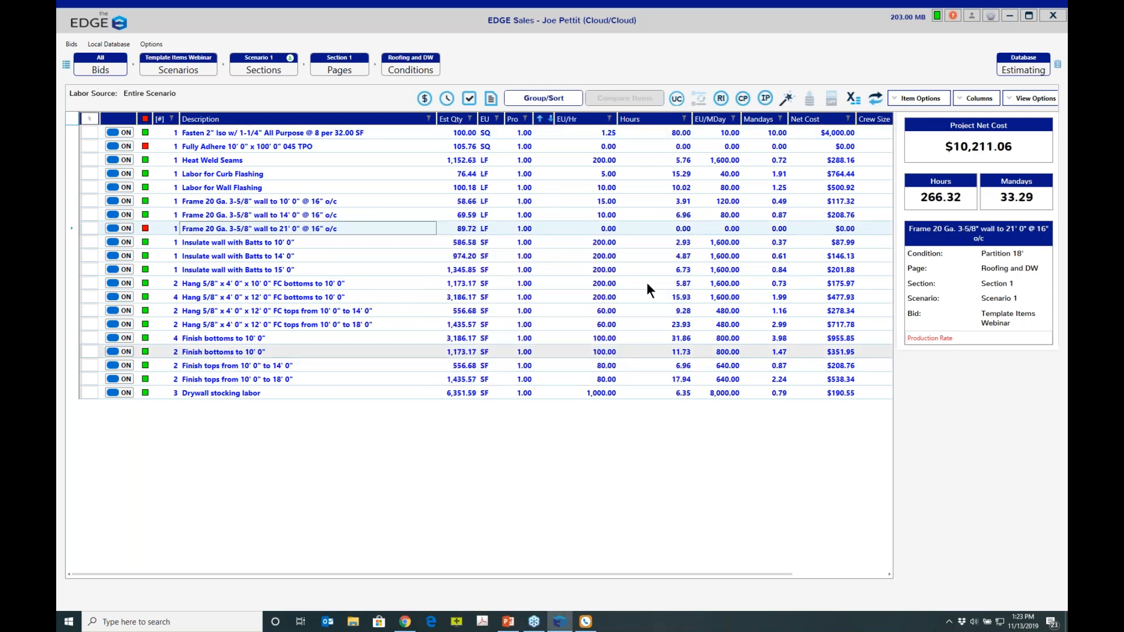
Set EU/Hr to 4 for the Frame 20 Ga. wall to 21' 0".
{"action": "left_click", "coordinate": [681, 229]}
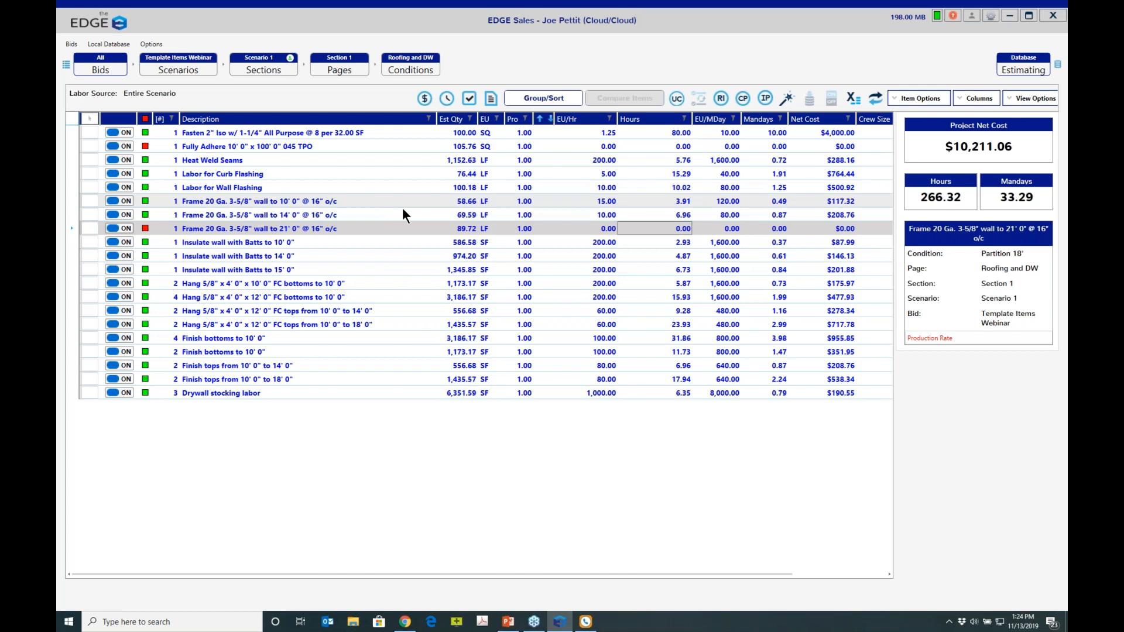
{"action": "left_click", "coordinate": [584, 229]}
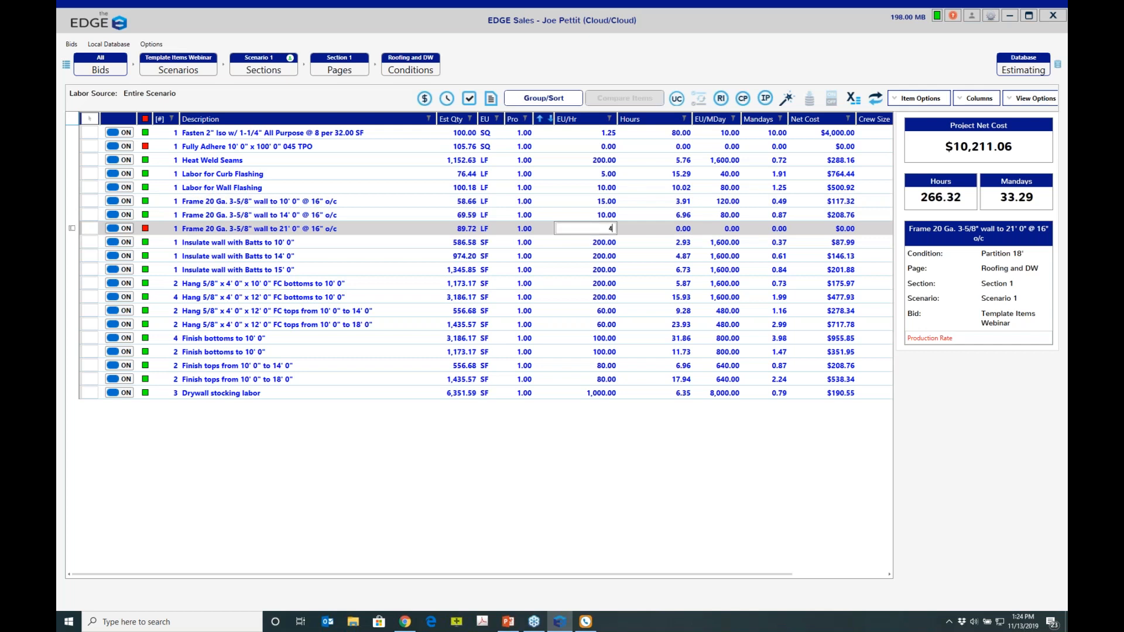
{"action": "key", "text": "Return"}
{"action": "left_click", "coordinate": [518, 226]}
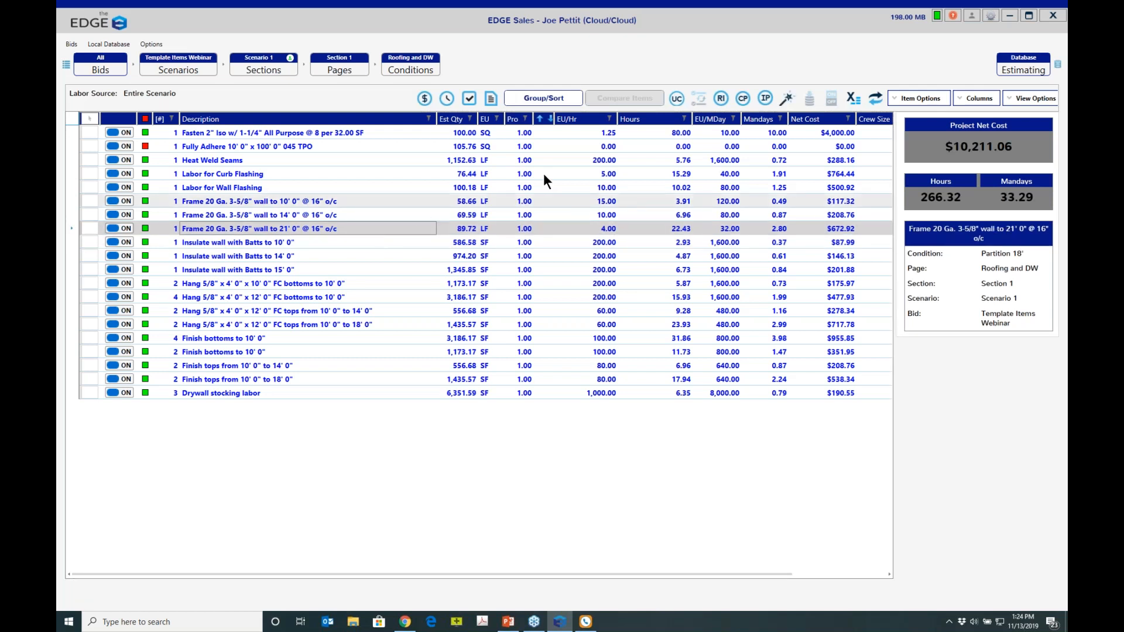
Select the 21' 0" Frame 20 Ga. wall labor item and send only its Production Rate to the database.
{"action": "left_click", "coordinate": [89, 229]}
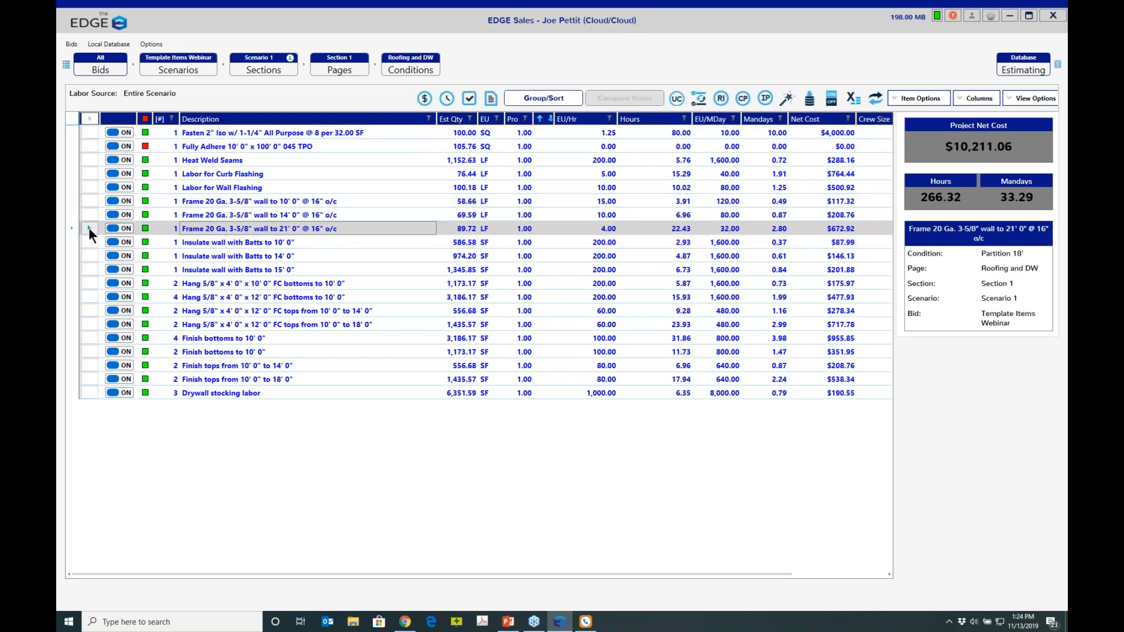
{"action": "left_click", "coordinate": [809, 100]}
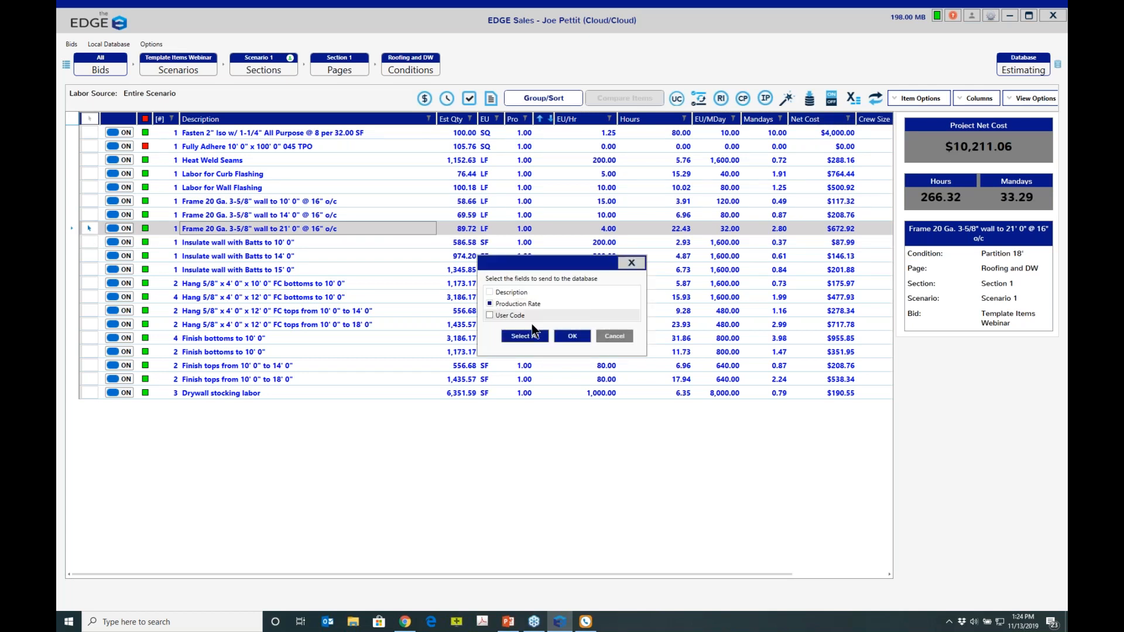
{"action": "left_click", "coordinate": [571, 336]}
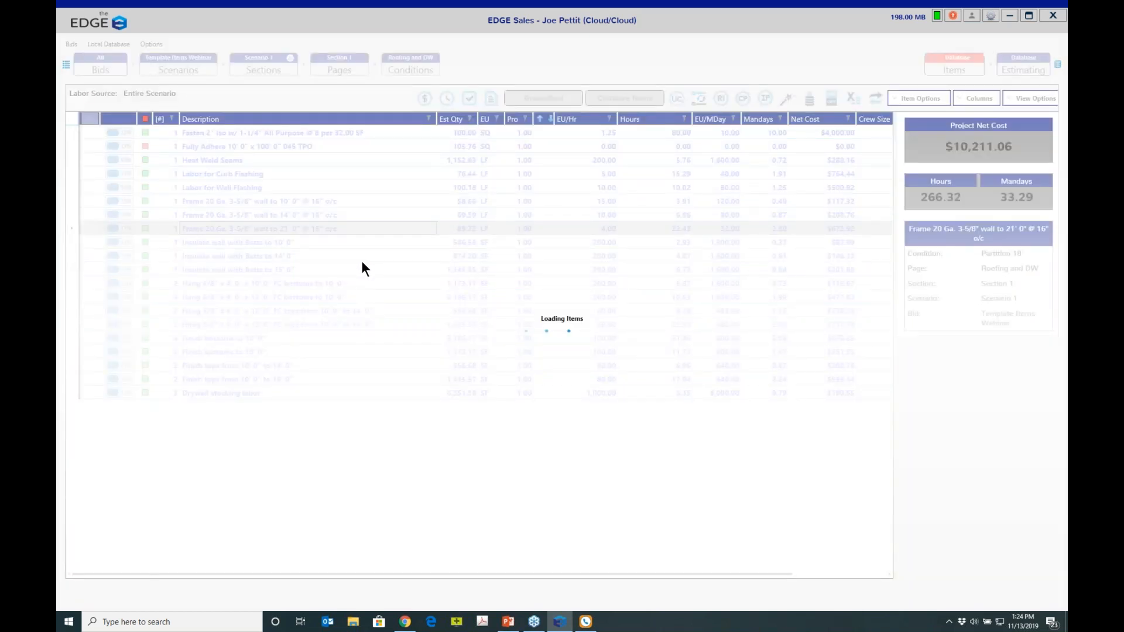
Inspect FRWALF's Production Rate template lines in the item database for the line covering the 21' 0" wall.
{"action": "left_click", "coordinate": [76, 227]}
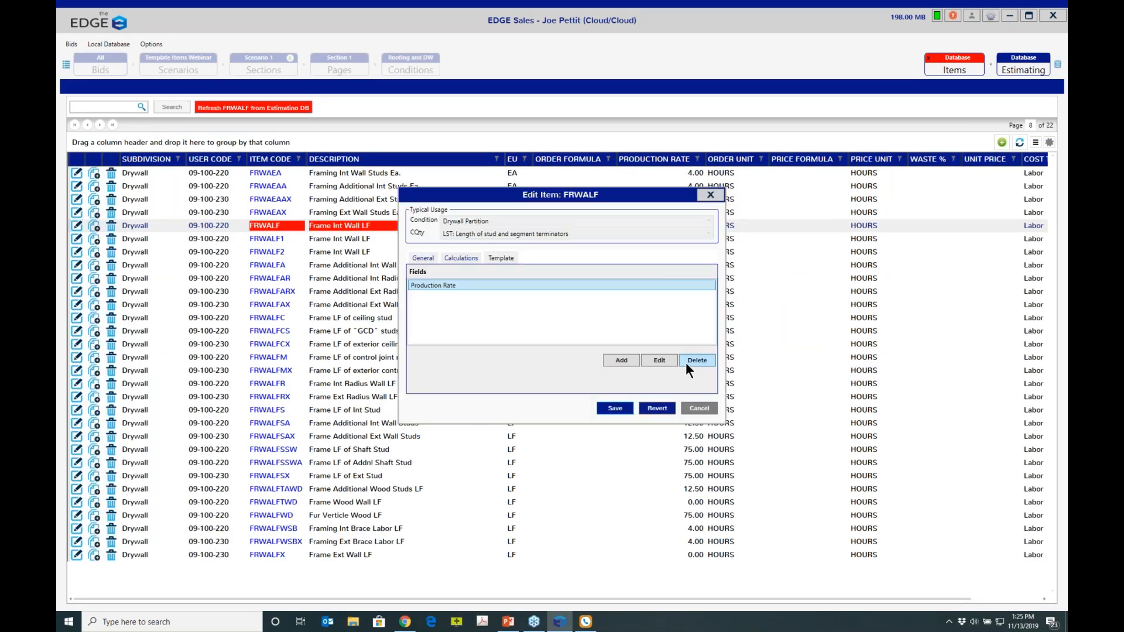
{"action": "left_click", "coordinate": [662, 361]}
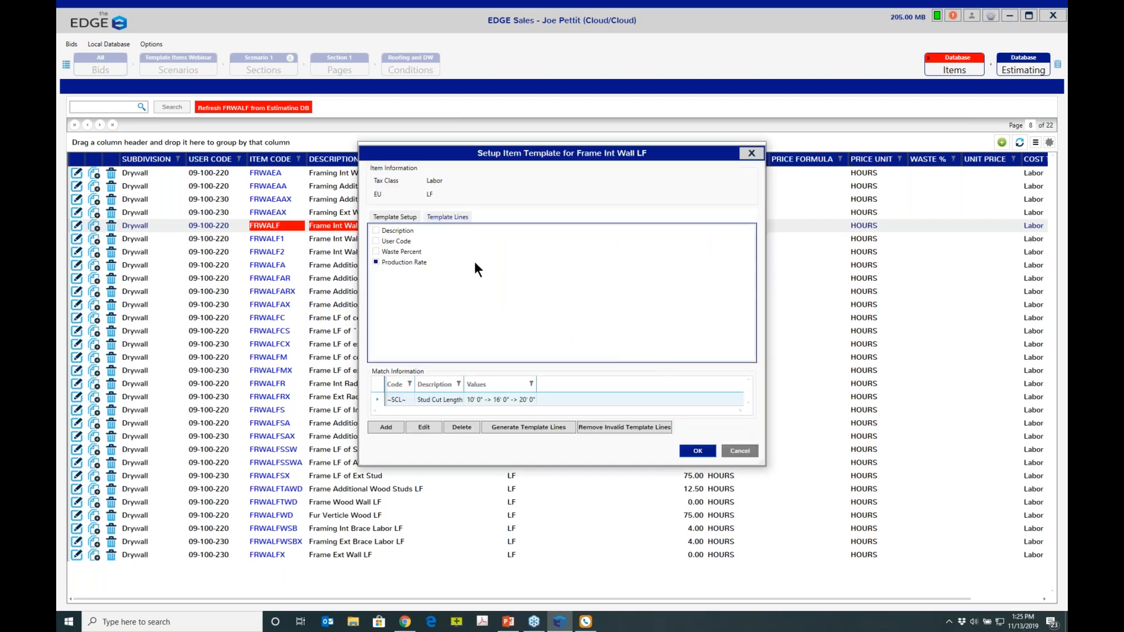
{"action": "left_click", "coordinate": [458, 216]}
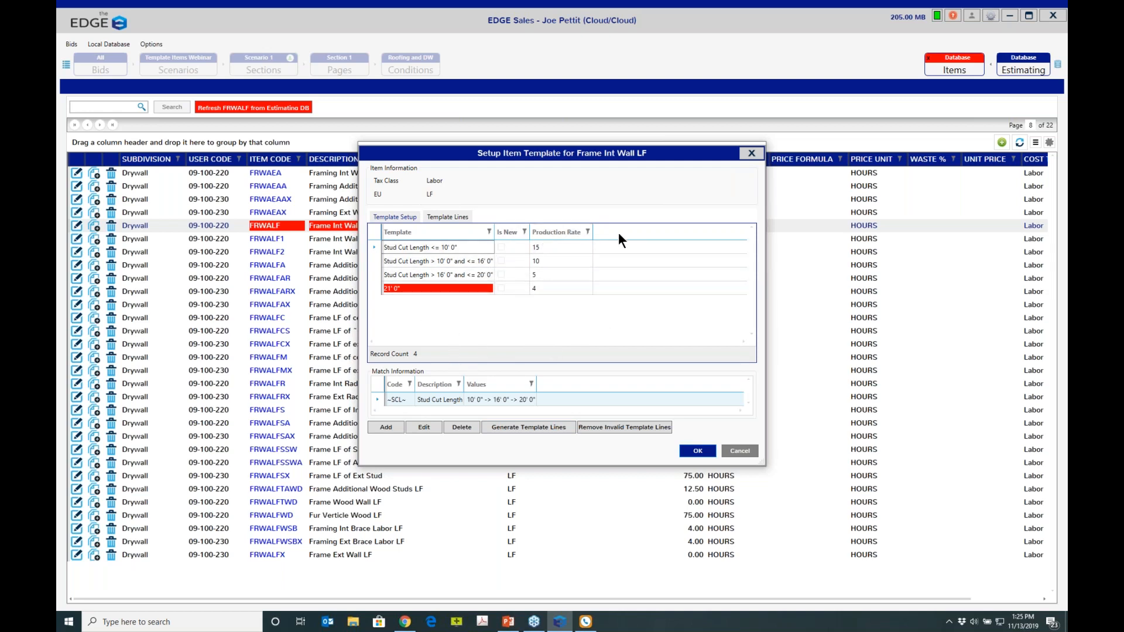
Try a production rate of 8 for stud cut lengths over 10' 0" up to 16' 0", discard it and return to the labor items.
{"action": "left_click", "coordinate": [536, 261]}
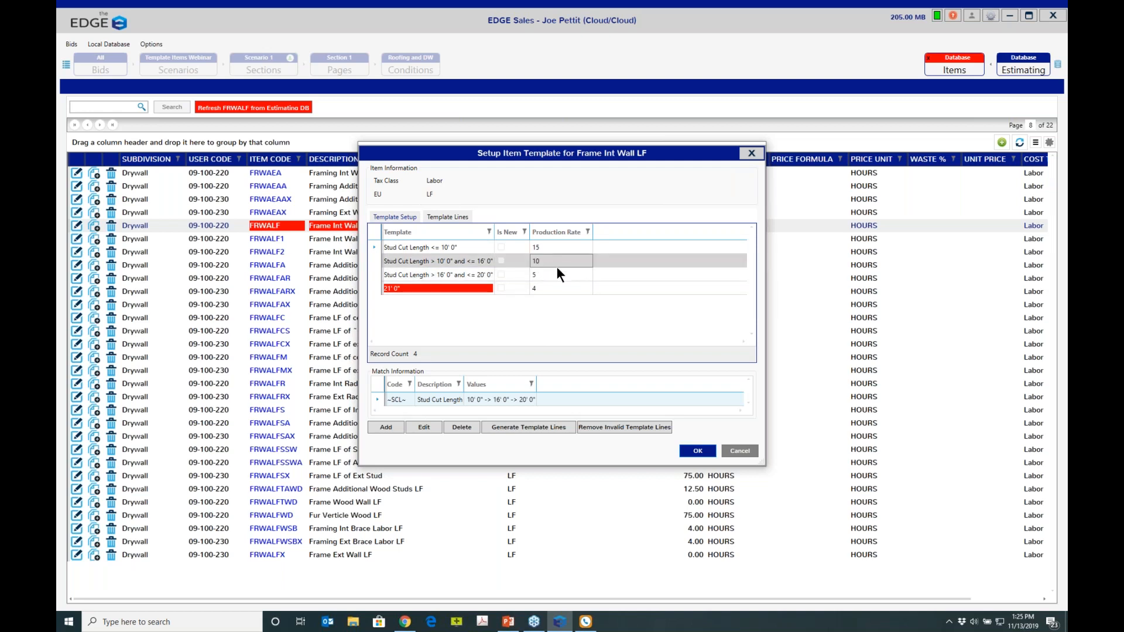
{"action": "left_click", "coordinate": [556, 268]}
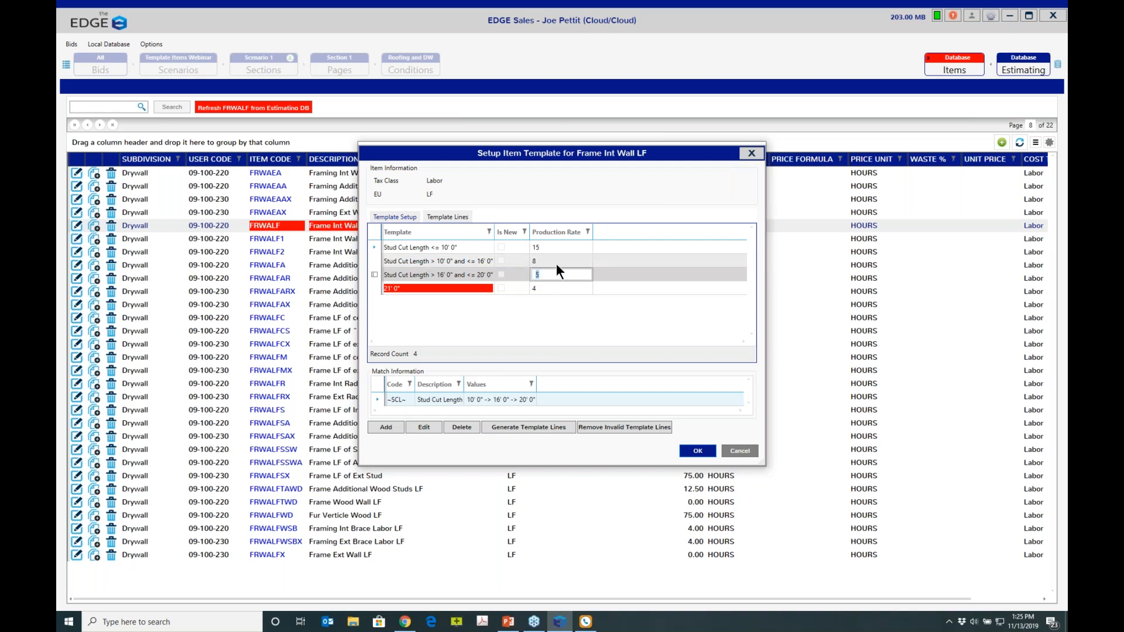
{"action": "left_click", "coordinate": [752, 152]}
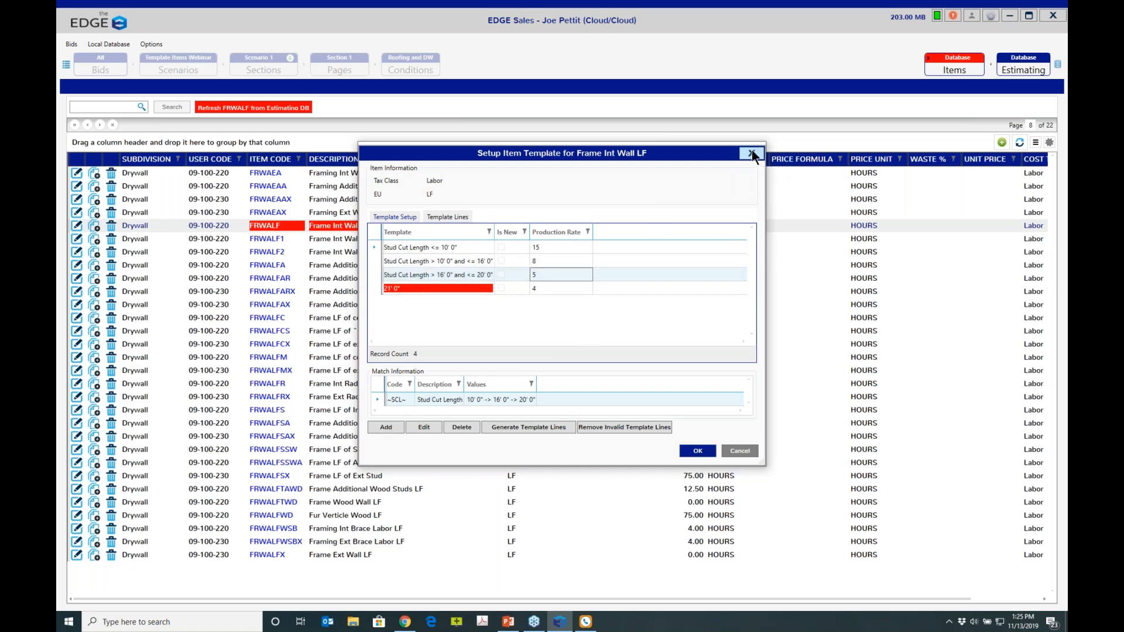
{"action": "left_click", "coordinate": [711, 194]}
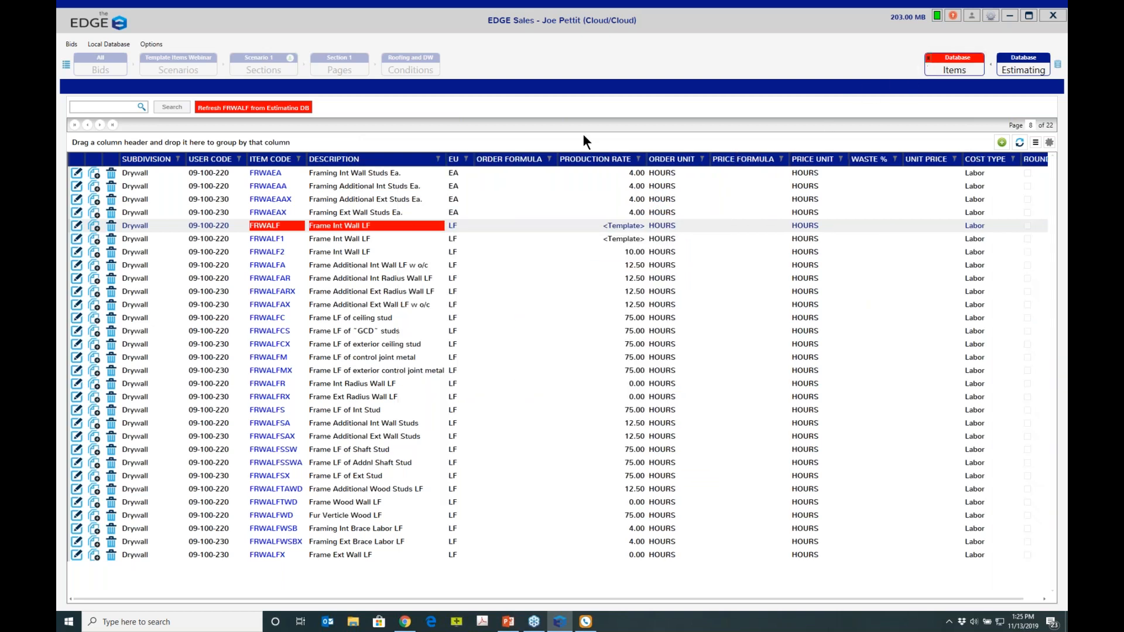
{"action": "left_click", "coordinate": [925, 57]}
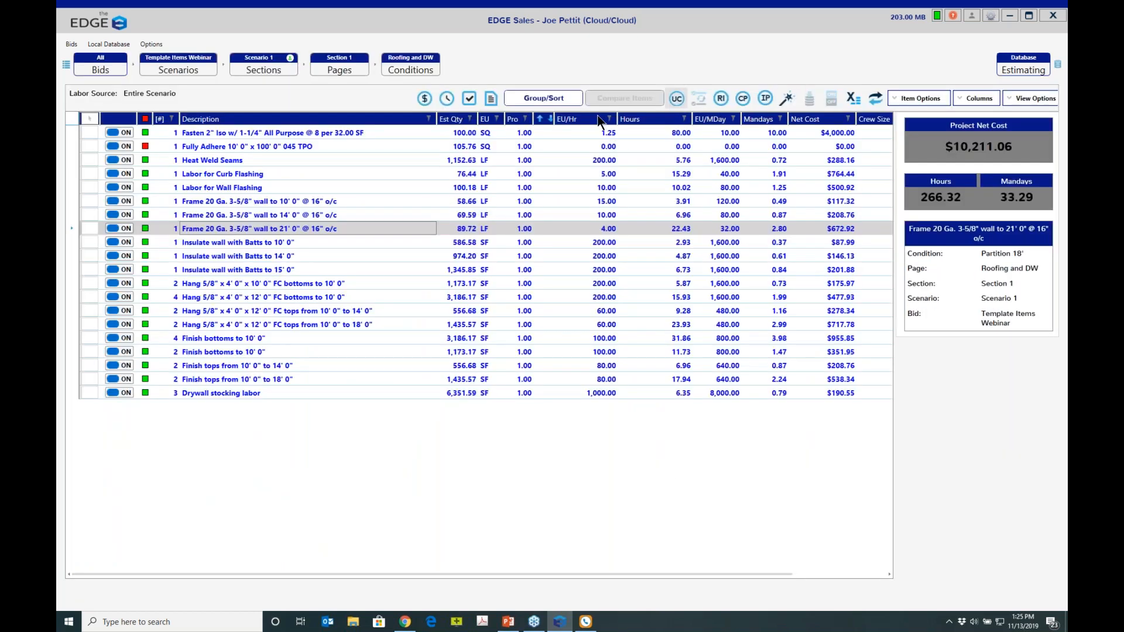